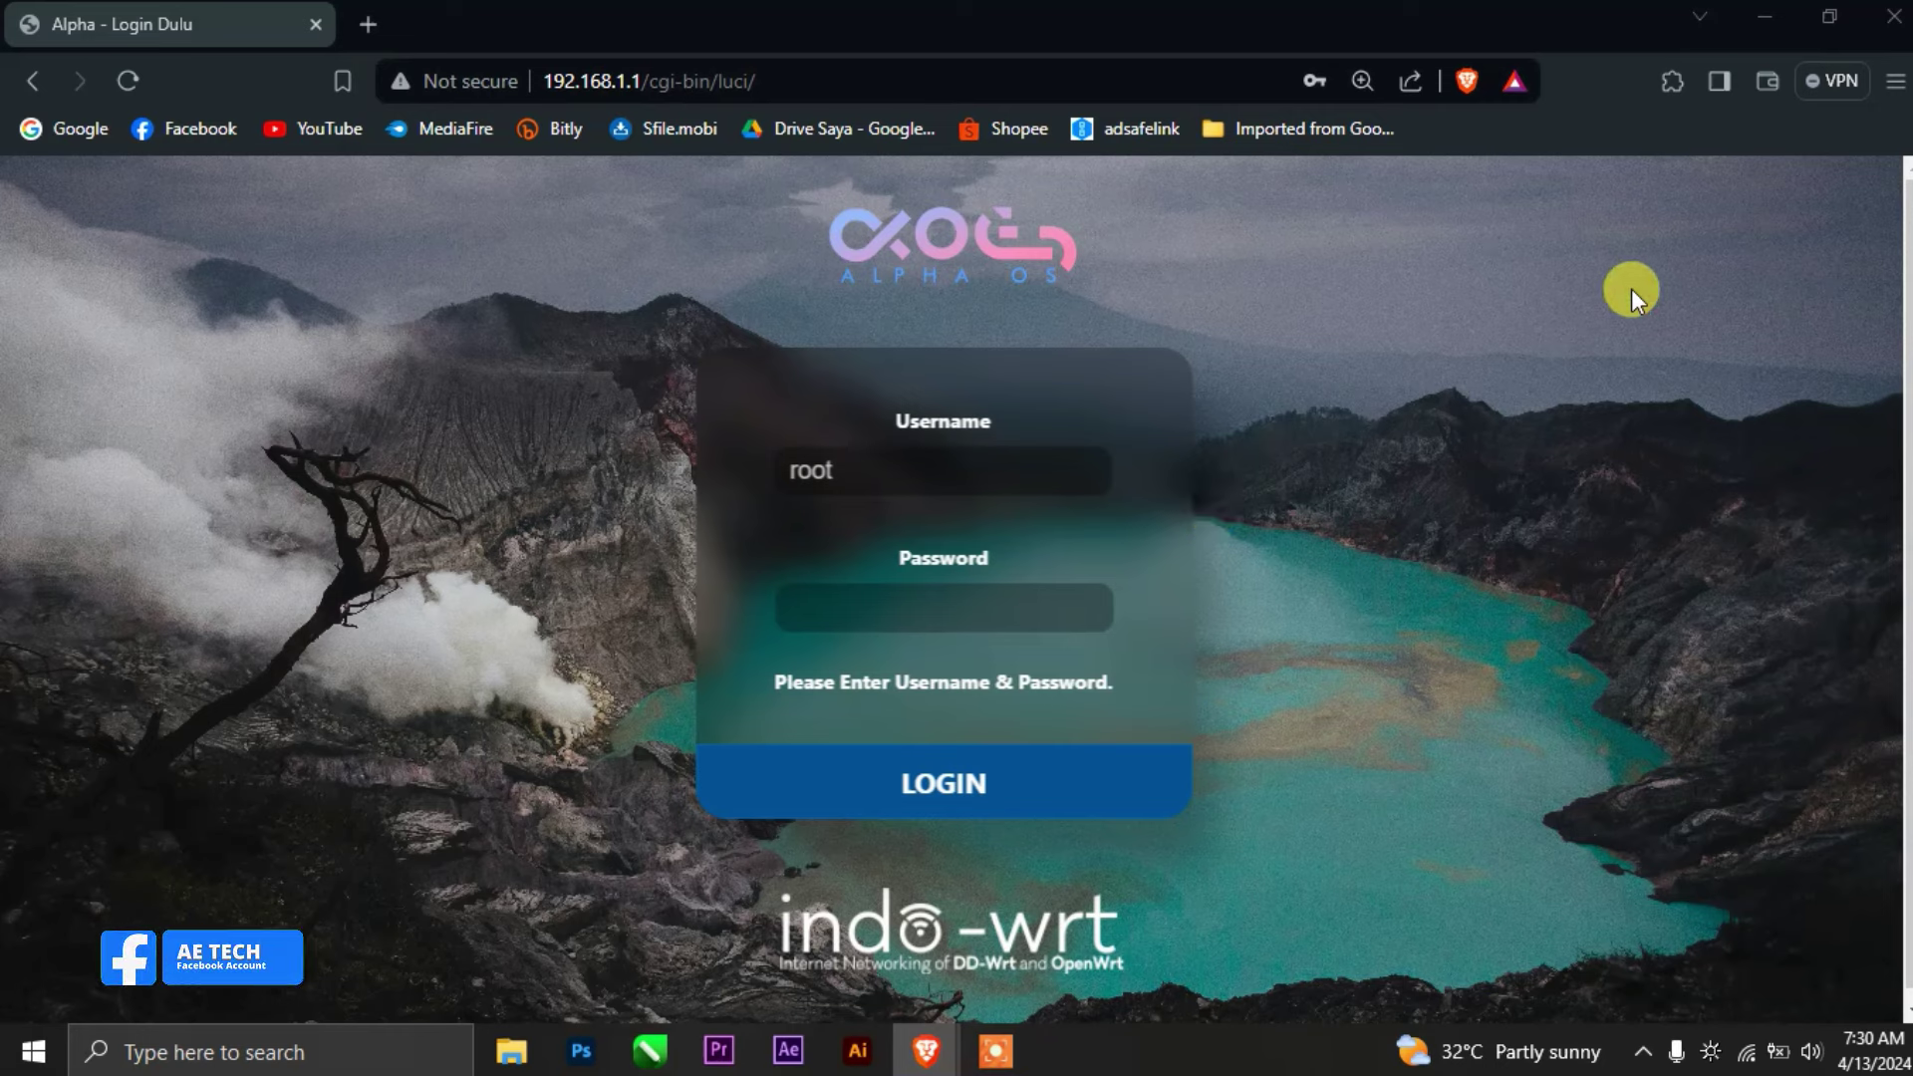
click(1767, 20)
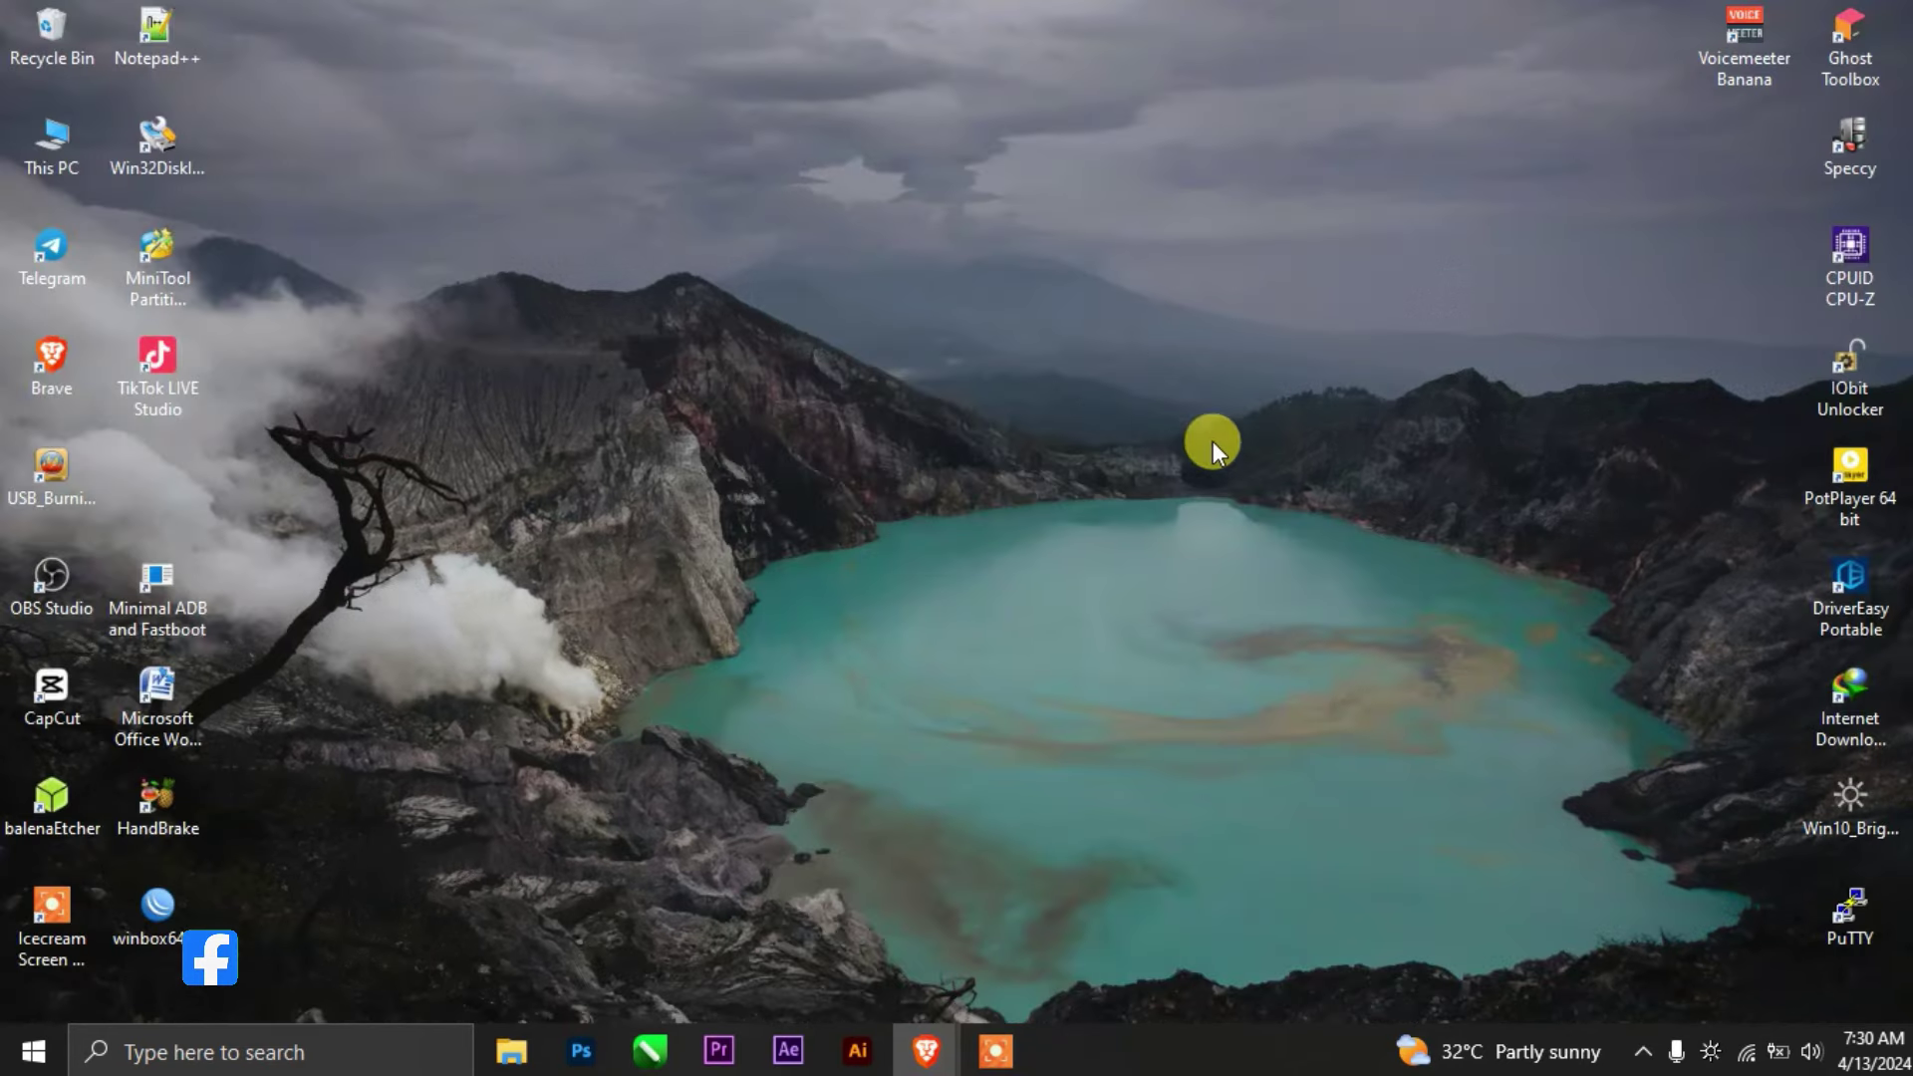
mouse_move(926, 1052)
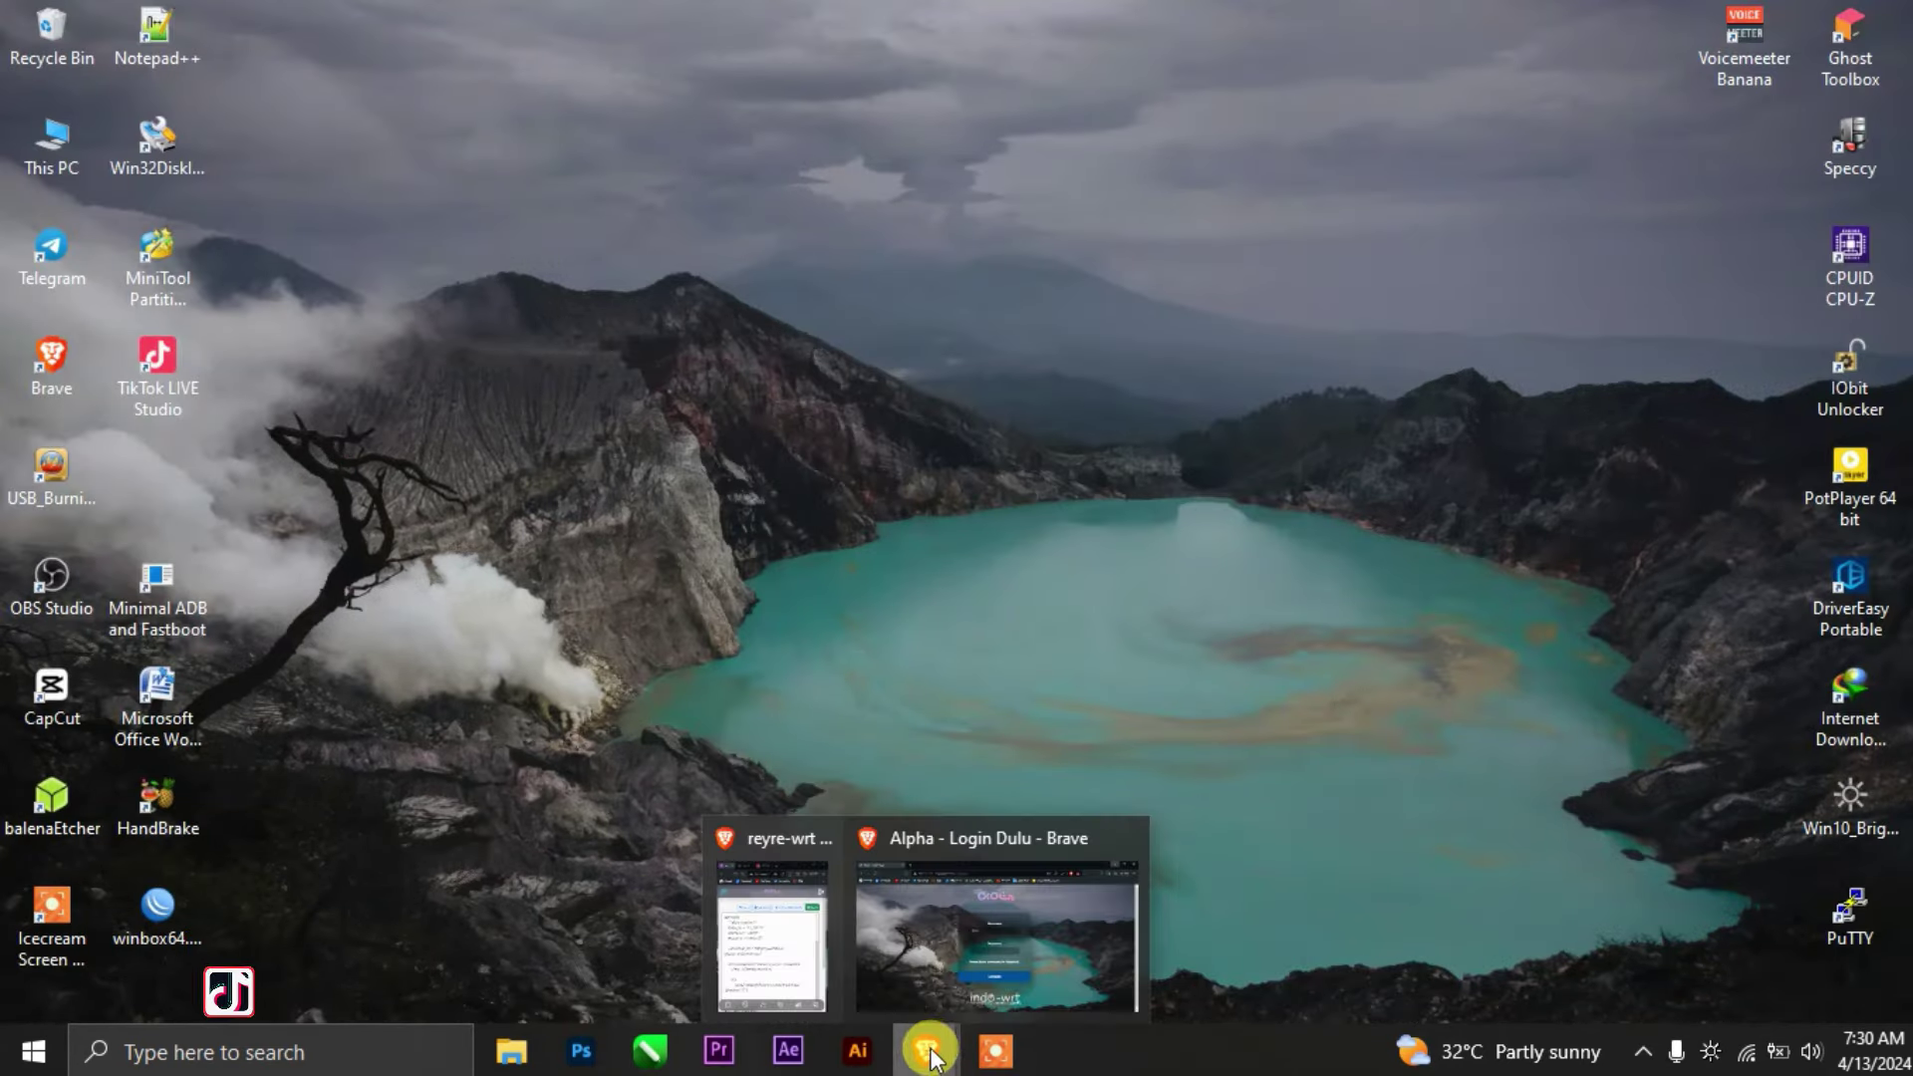
click(1020, 936)
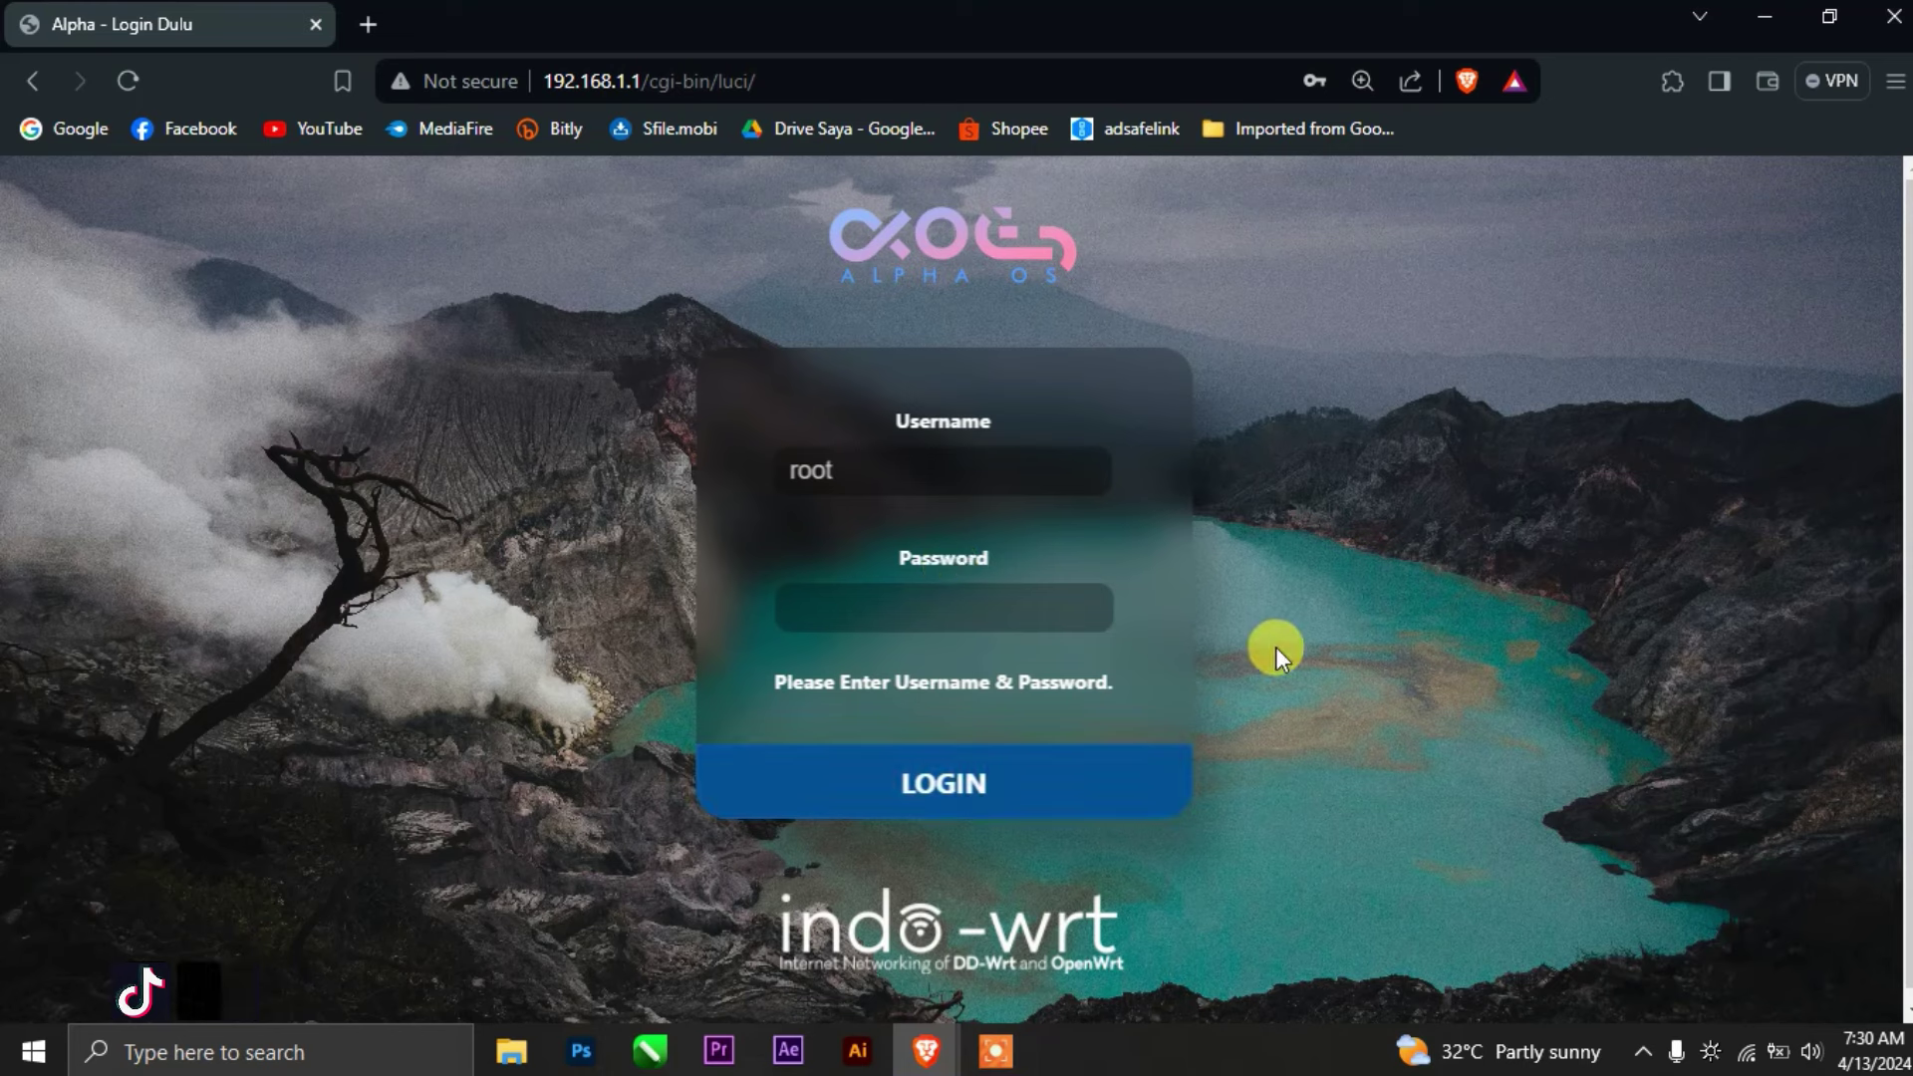
Step: Log in to the router as root with the account password and decline updating the saved password
click(1068, 613)
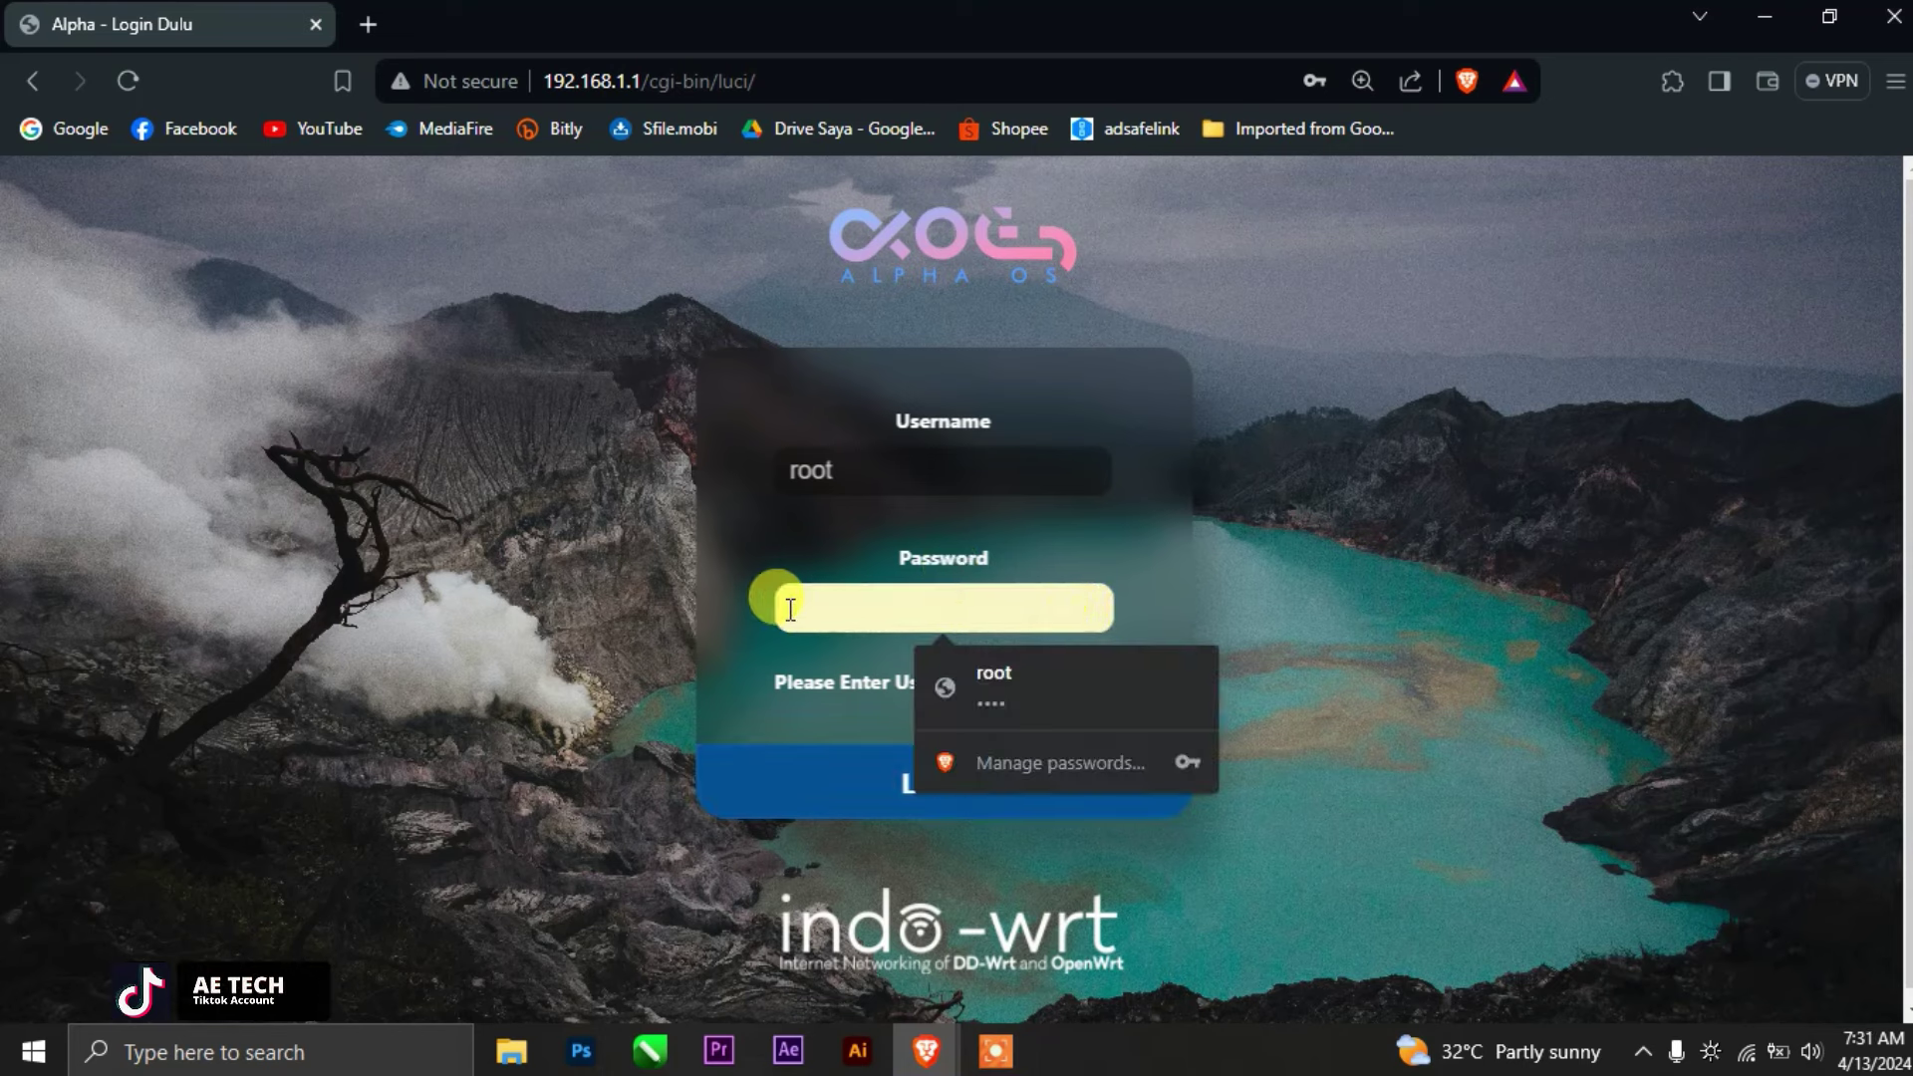
text(r)
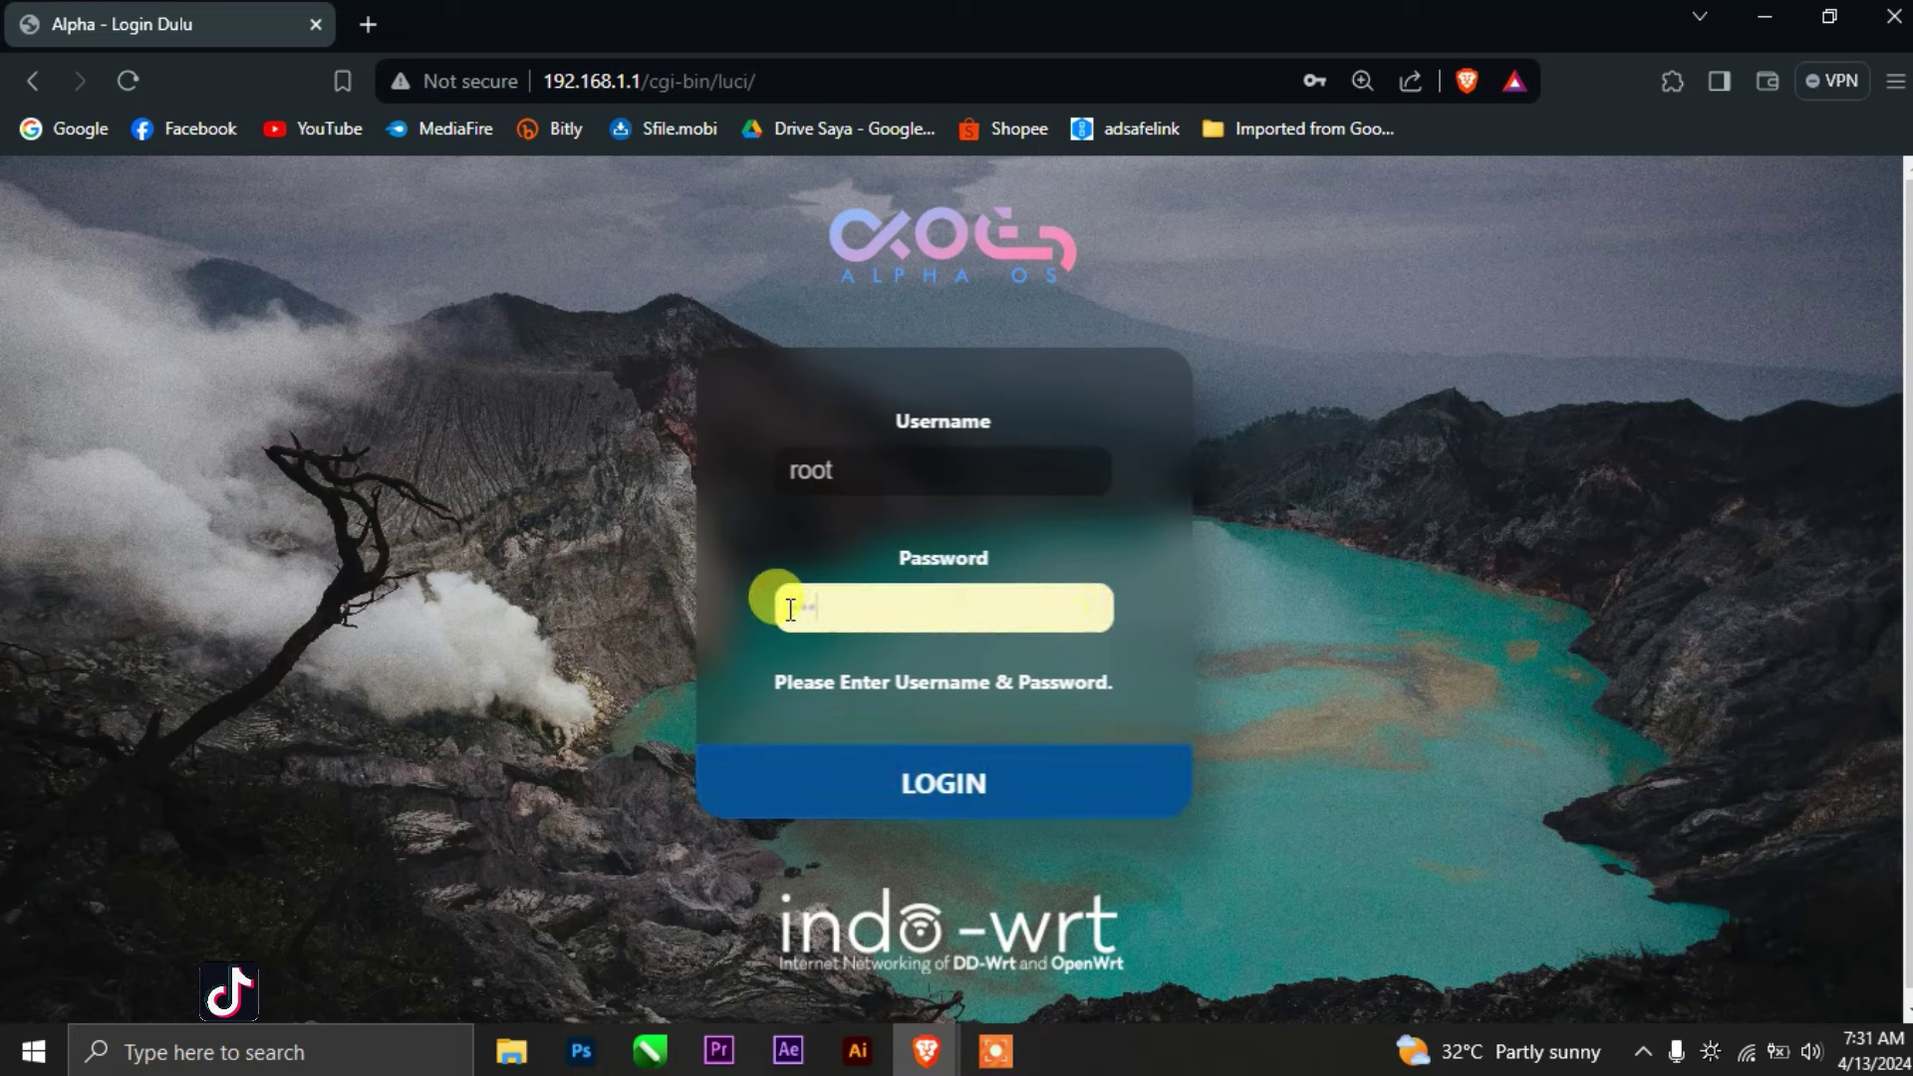
key(Return)
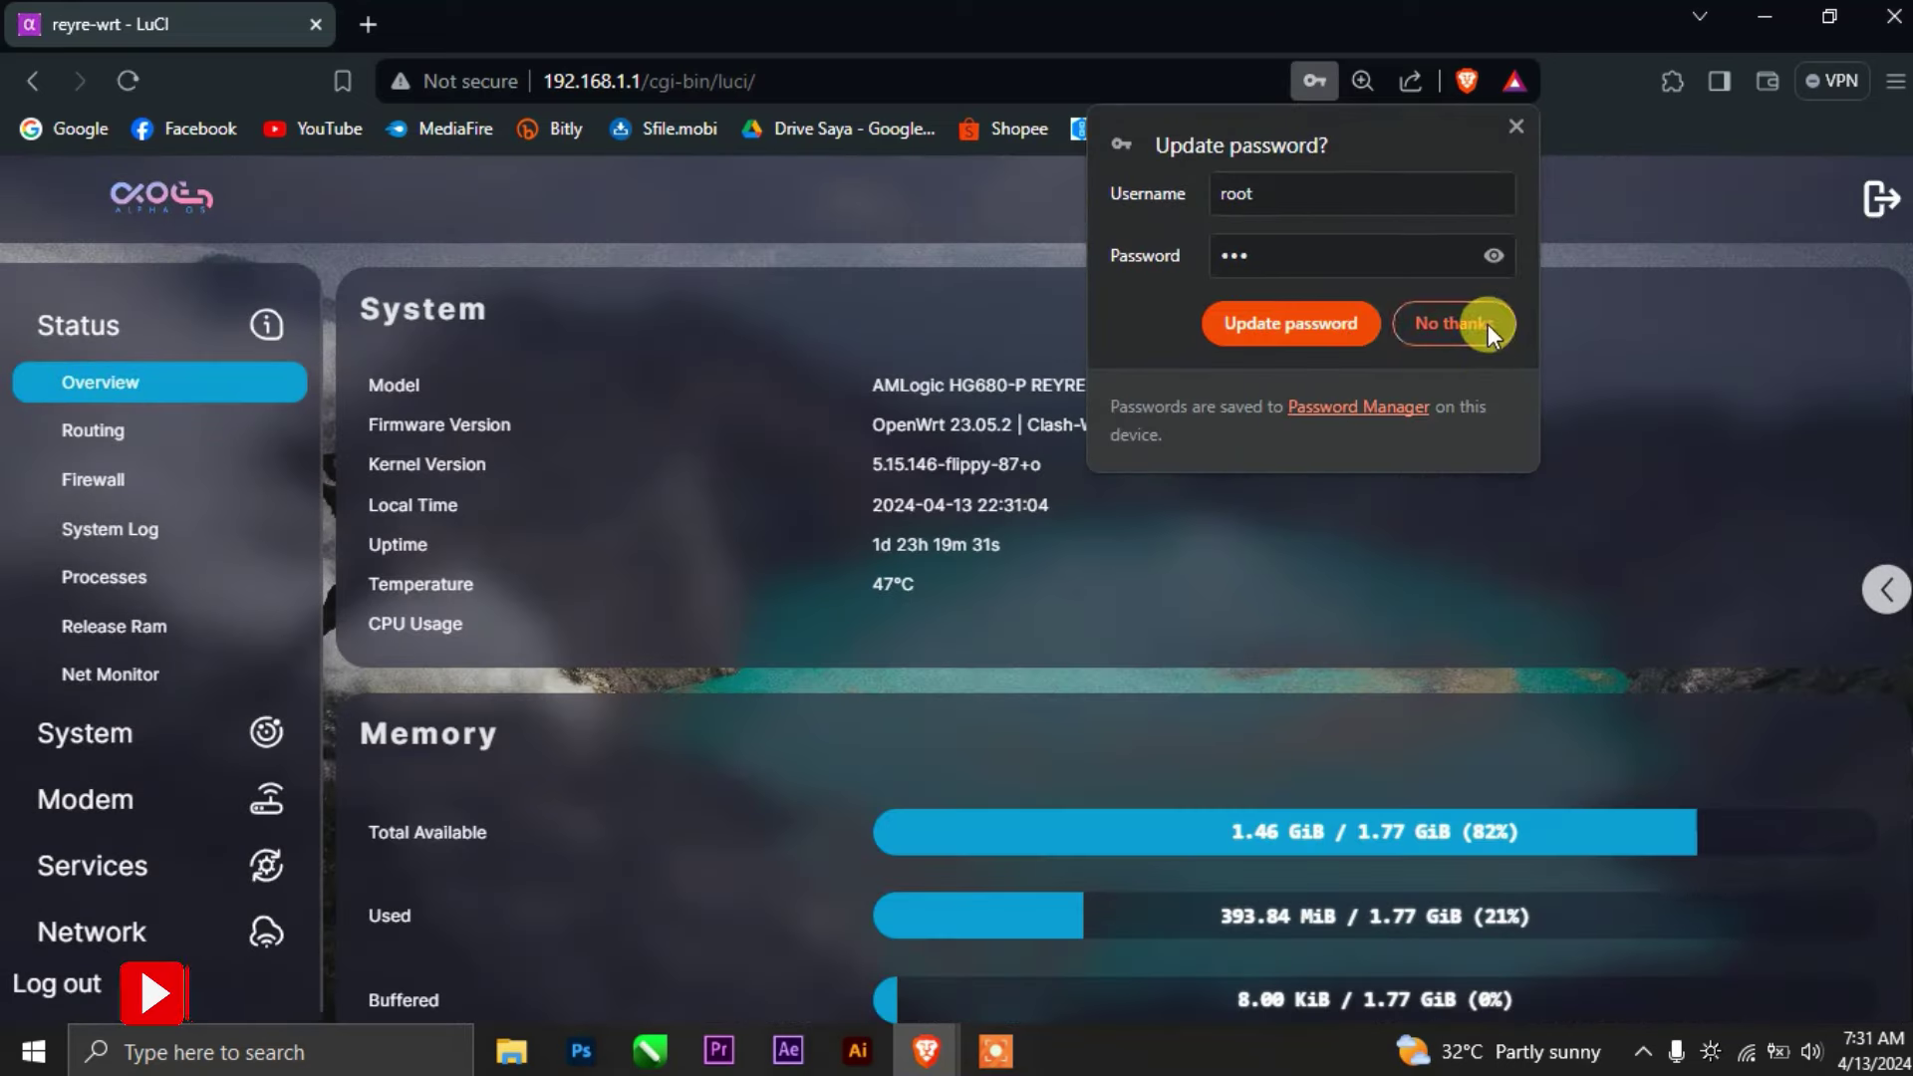
click(1485, 324)
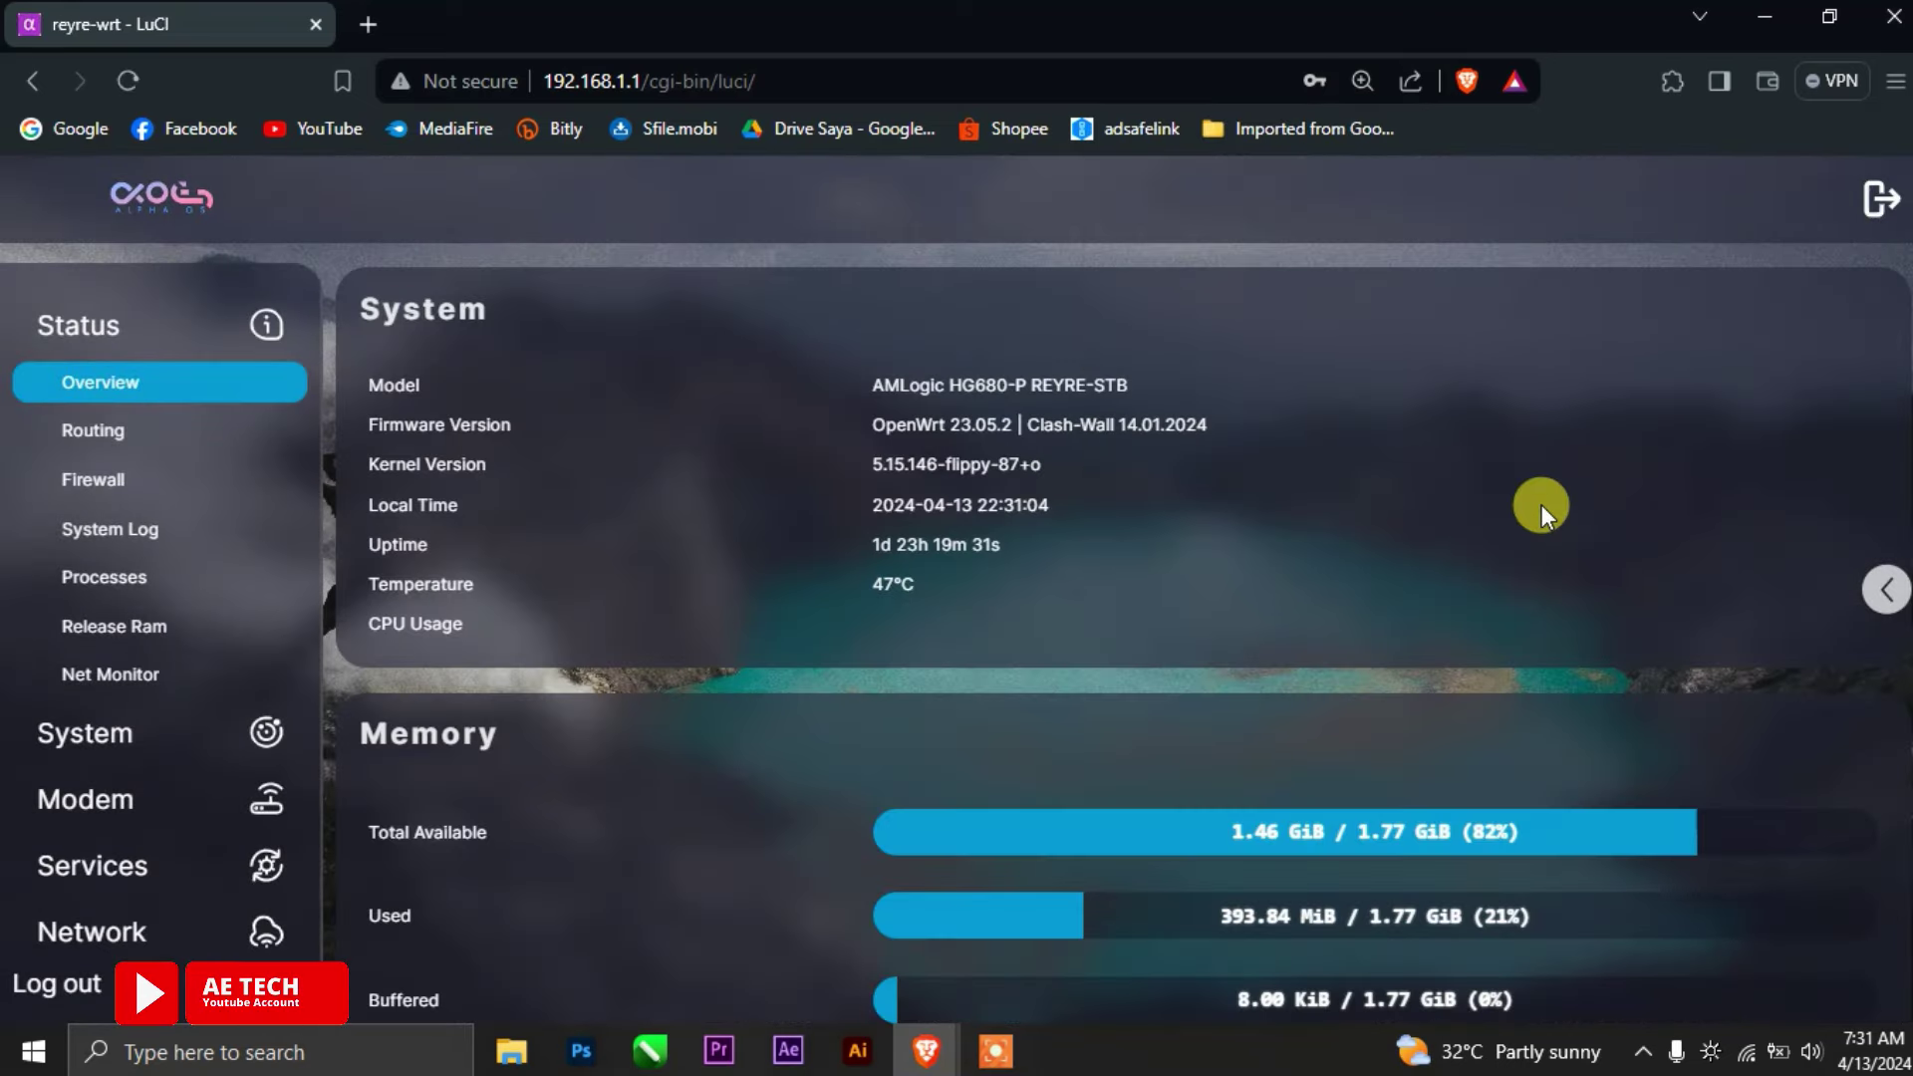
Step: Examine the Status Overview page from the system information down to the active DHCP leases
key(ctrl+plus)
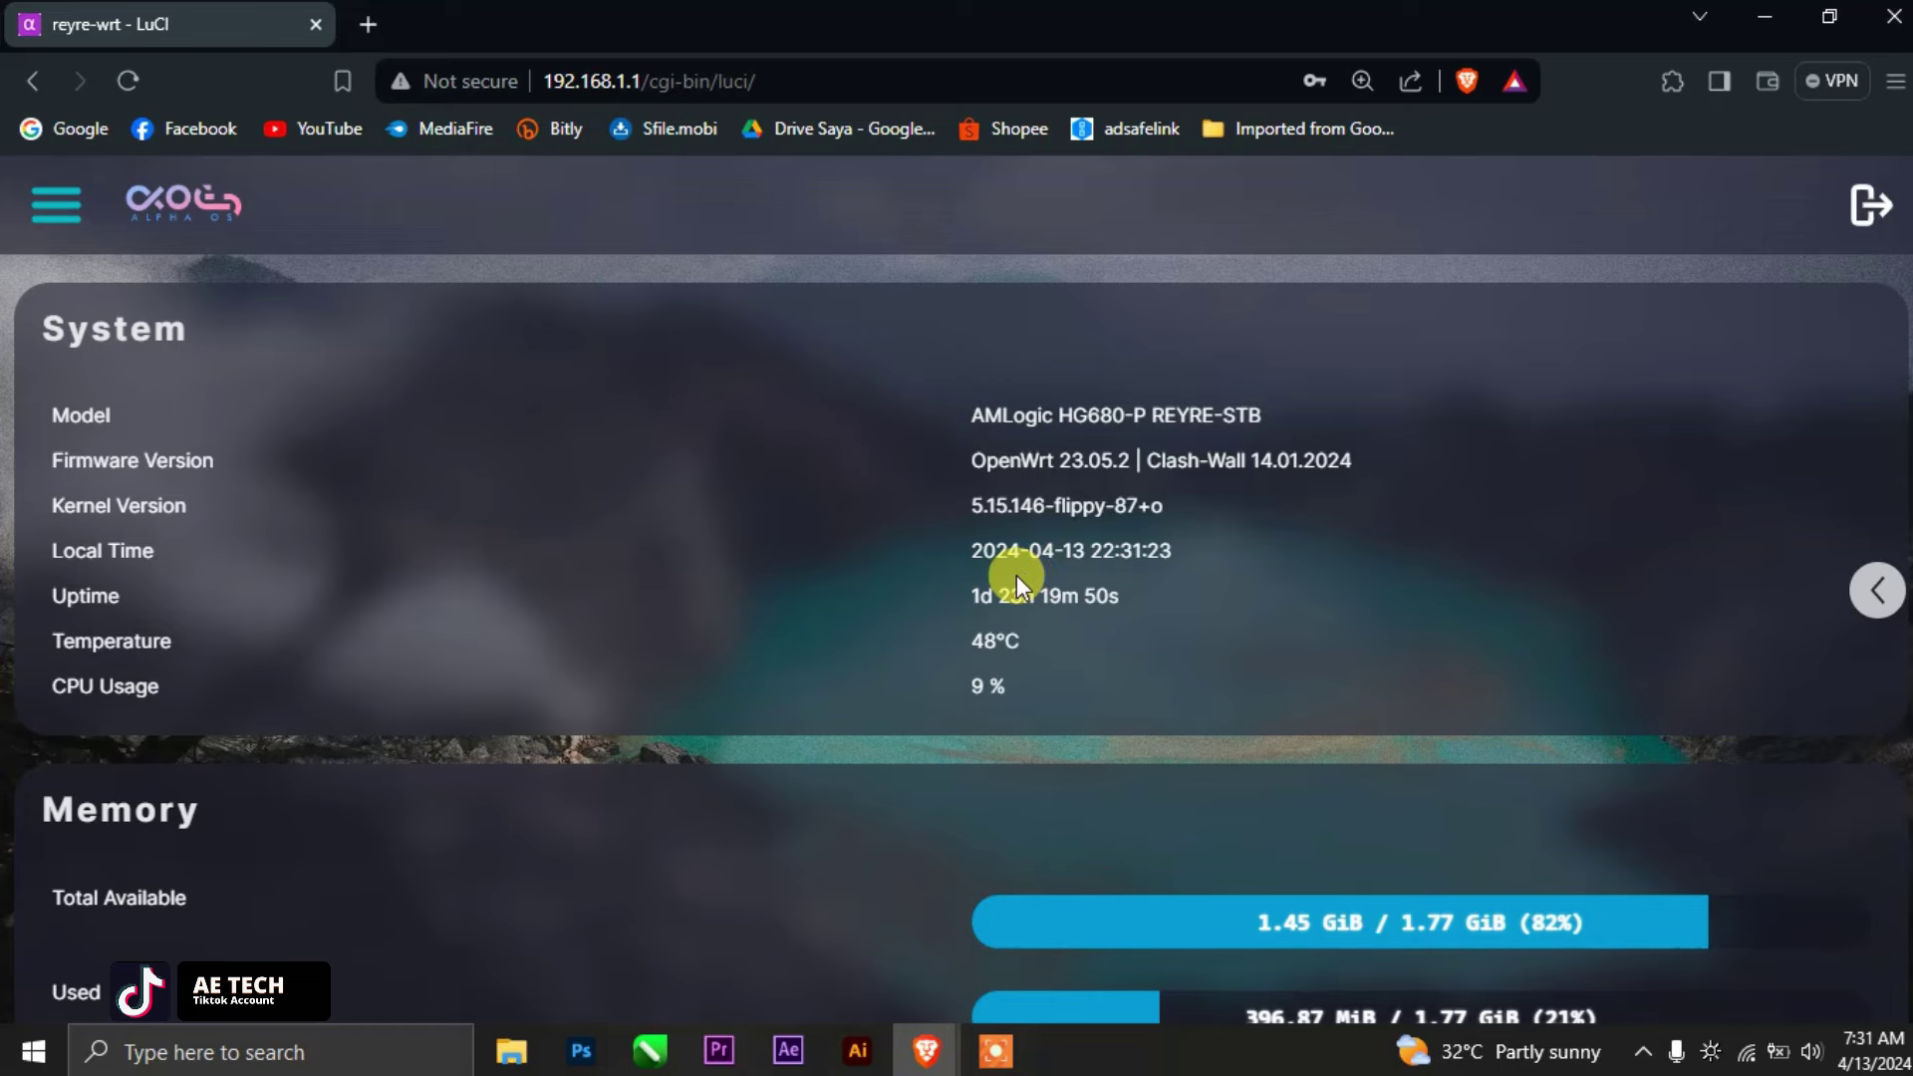
key(ctrl+minus)
key(ctrl+plus)
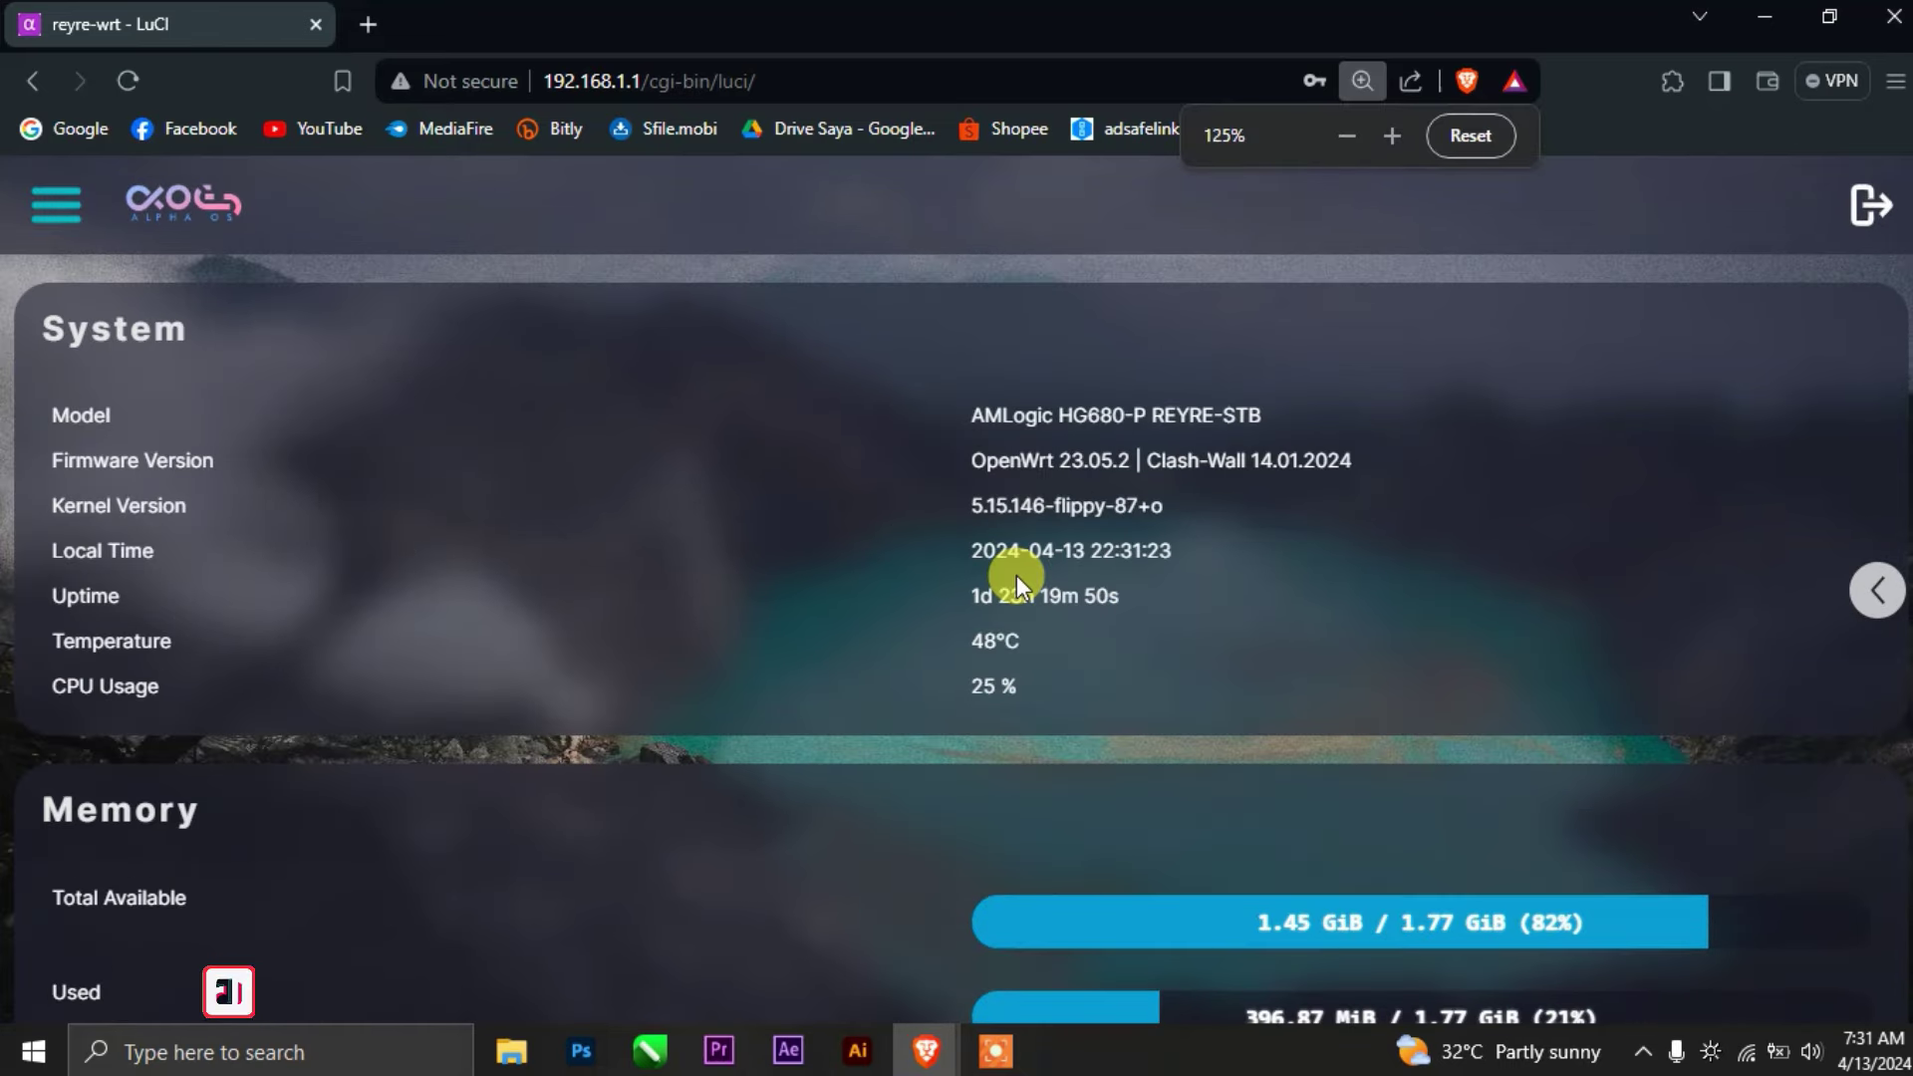
scroll(1017, 576, down, 5)
scroll(1016, 576, down, 5)
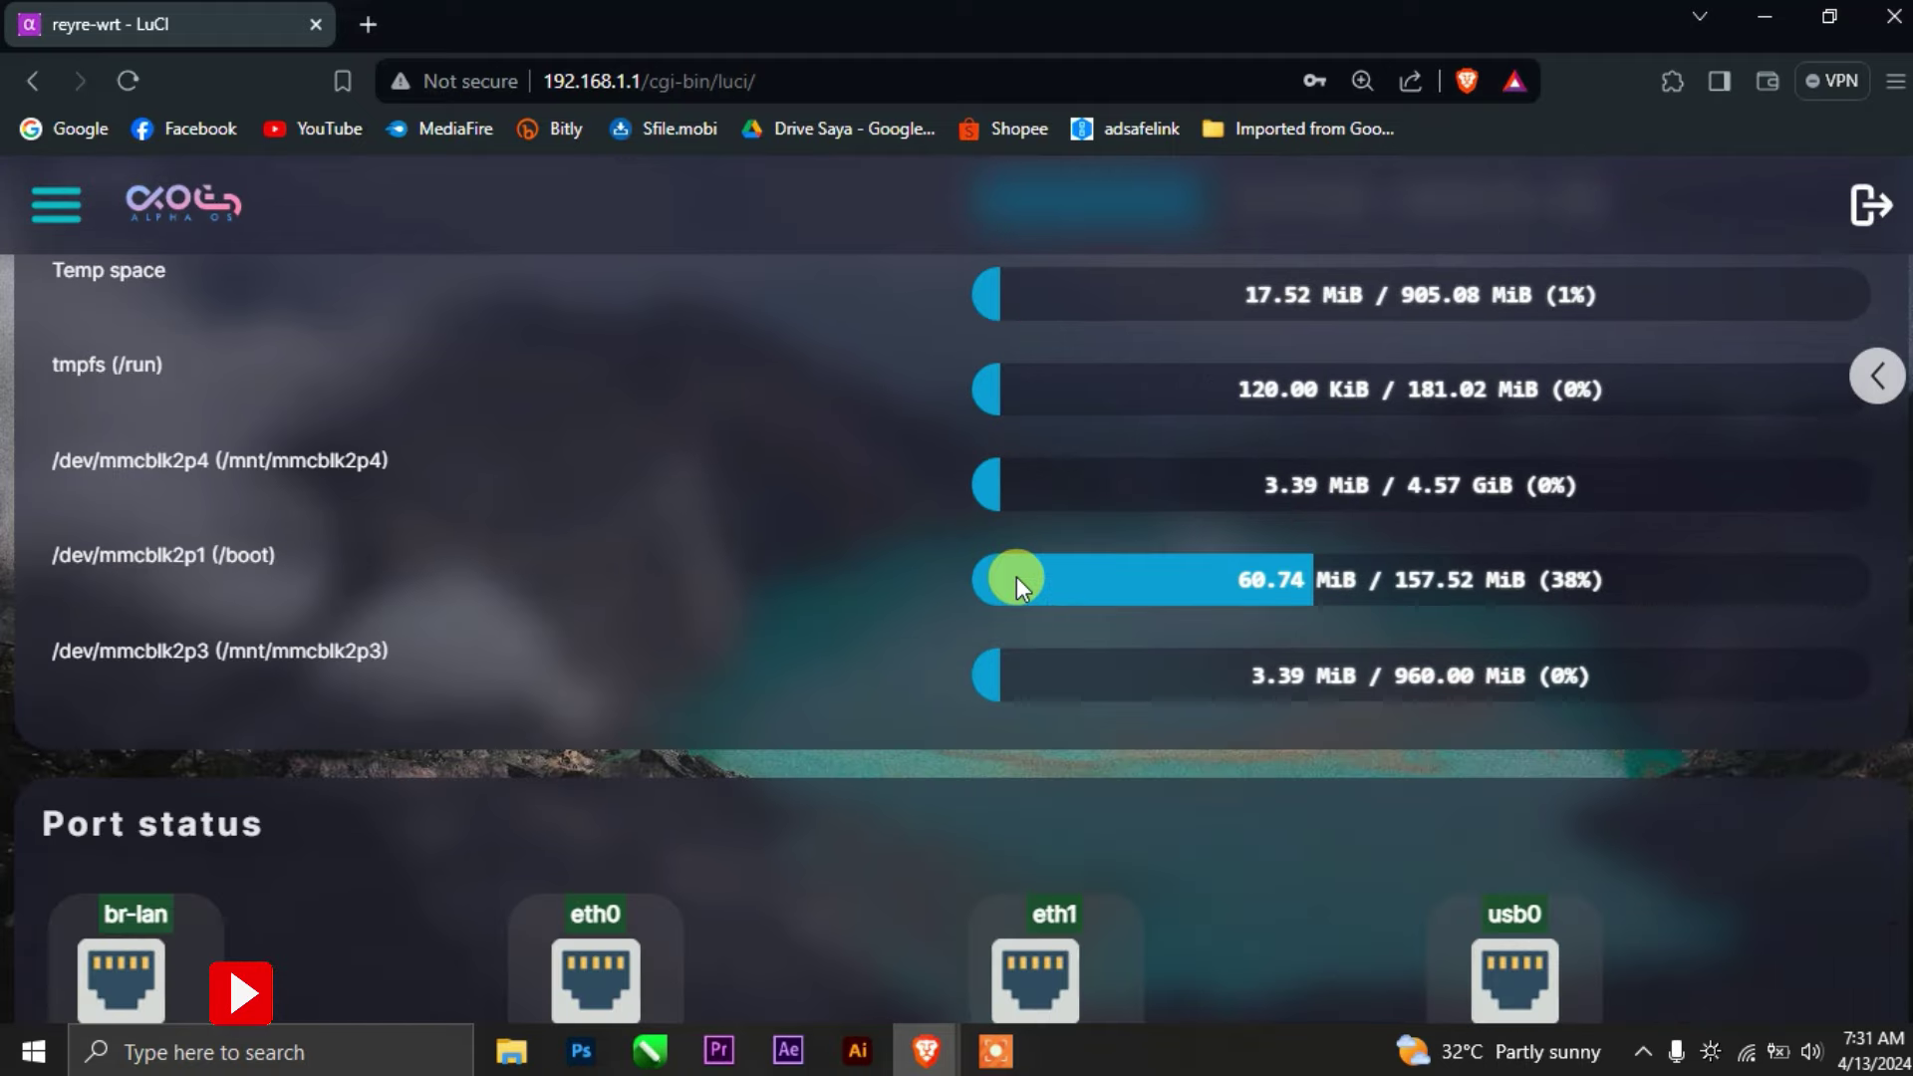
scroll(1008, 581, down, 1)
scroll(598, 634, down, 5)
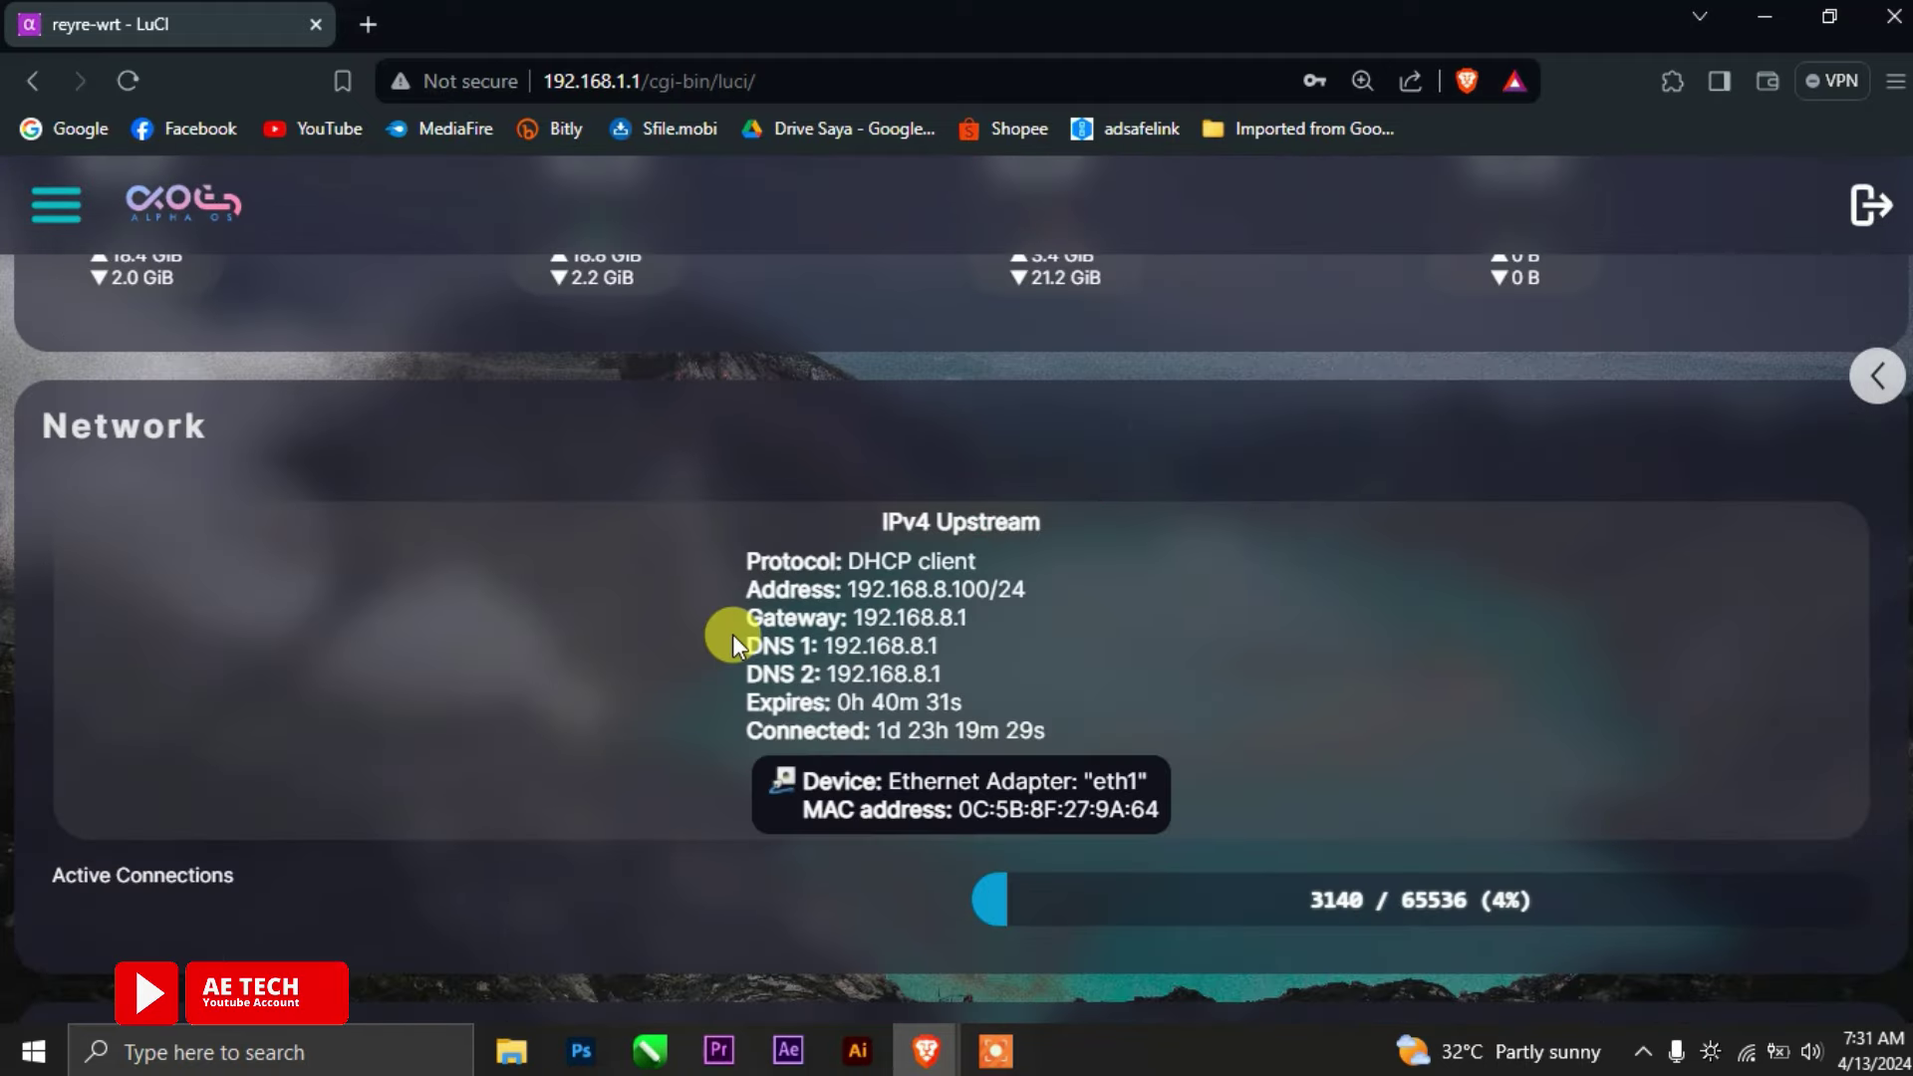
scroll(632, 592, down, 1)
scroll(630, 590, down, 3)
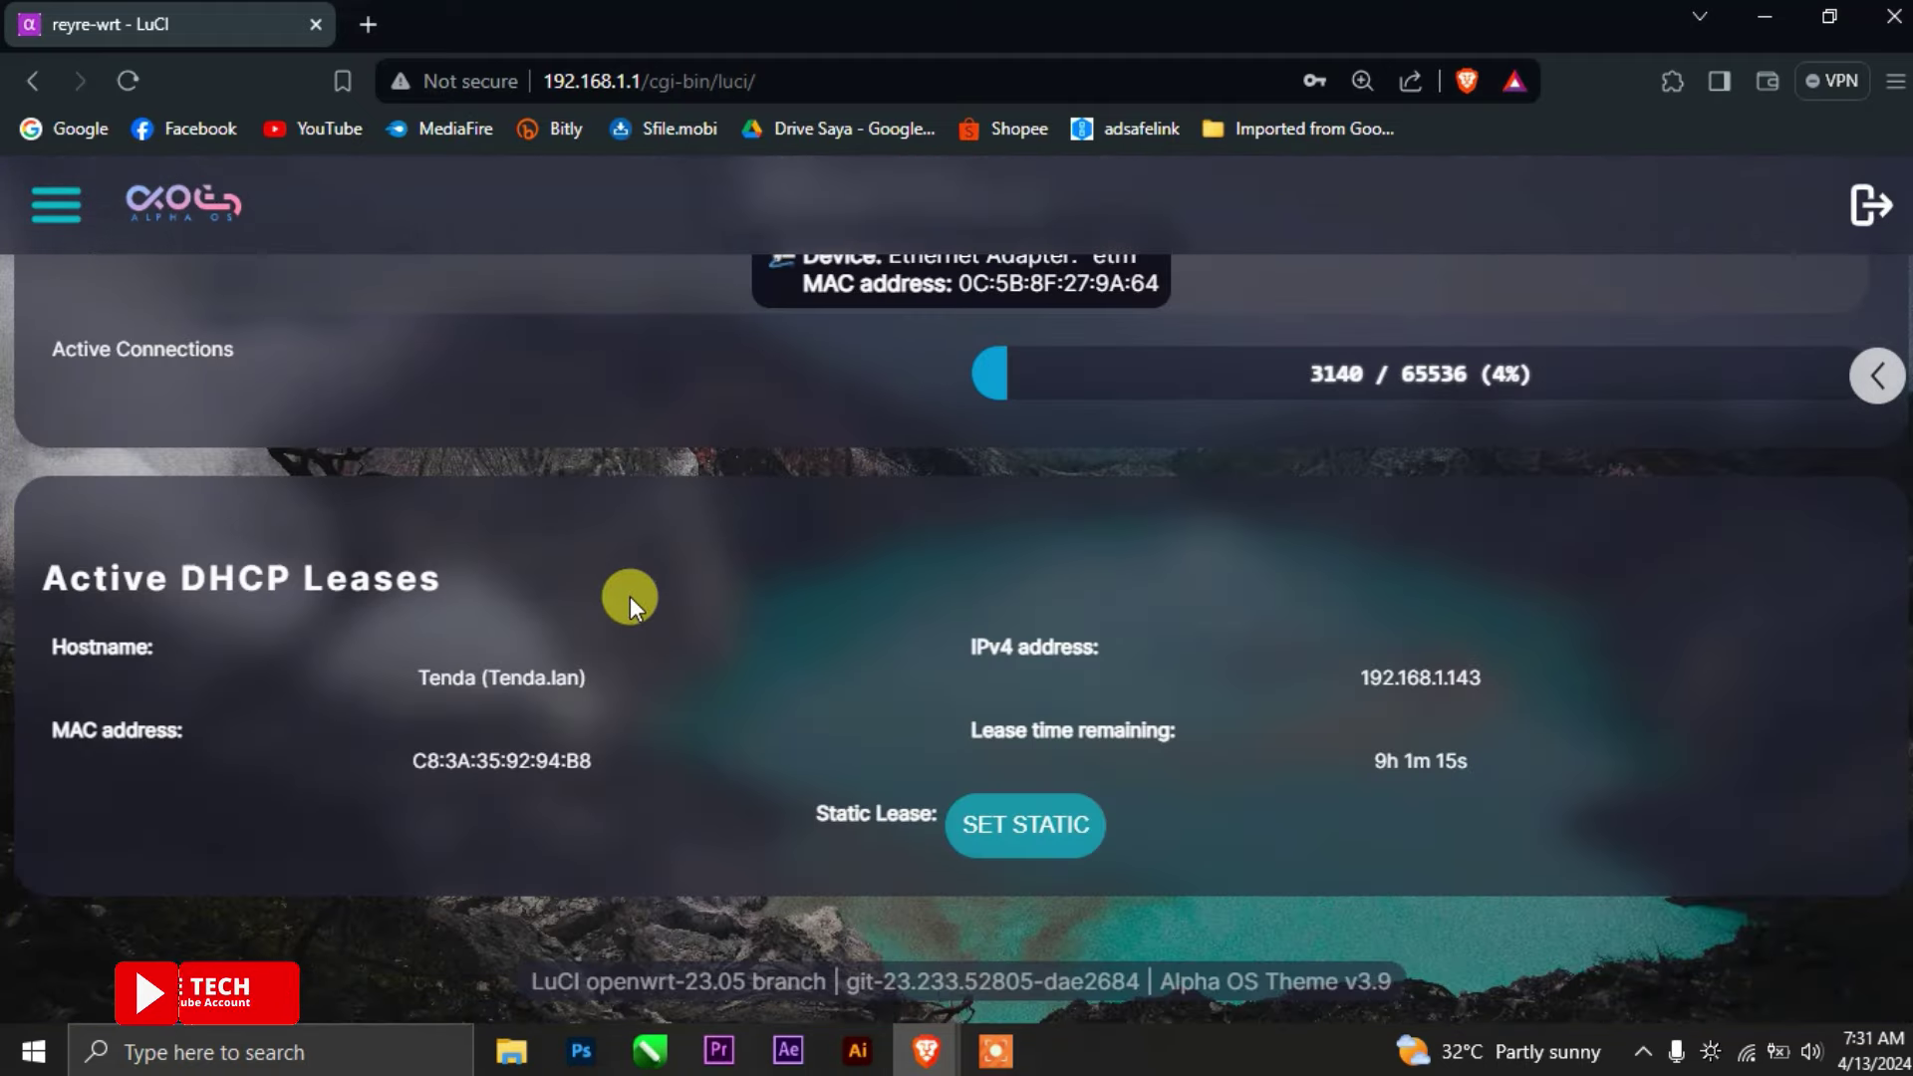
scroll(630, 598, up, 6)
scroll(630, 596, up, 8)
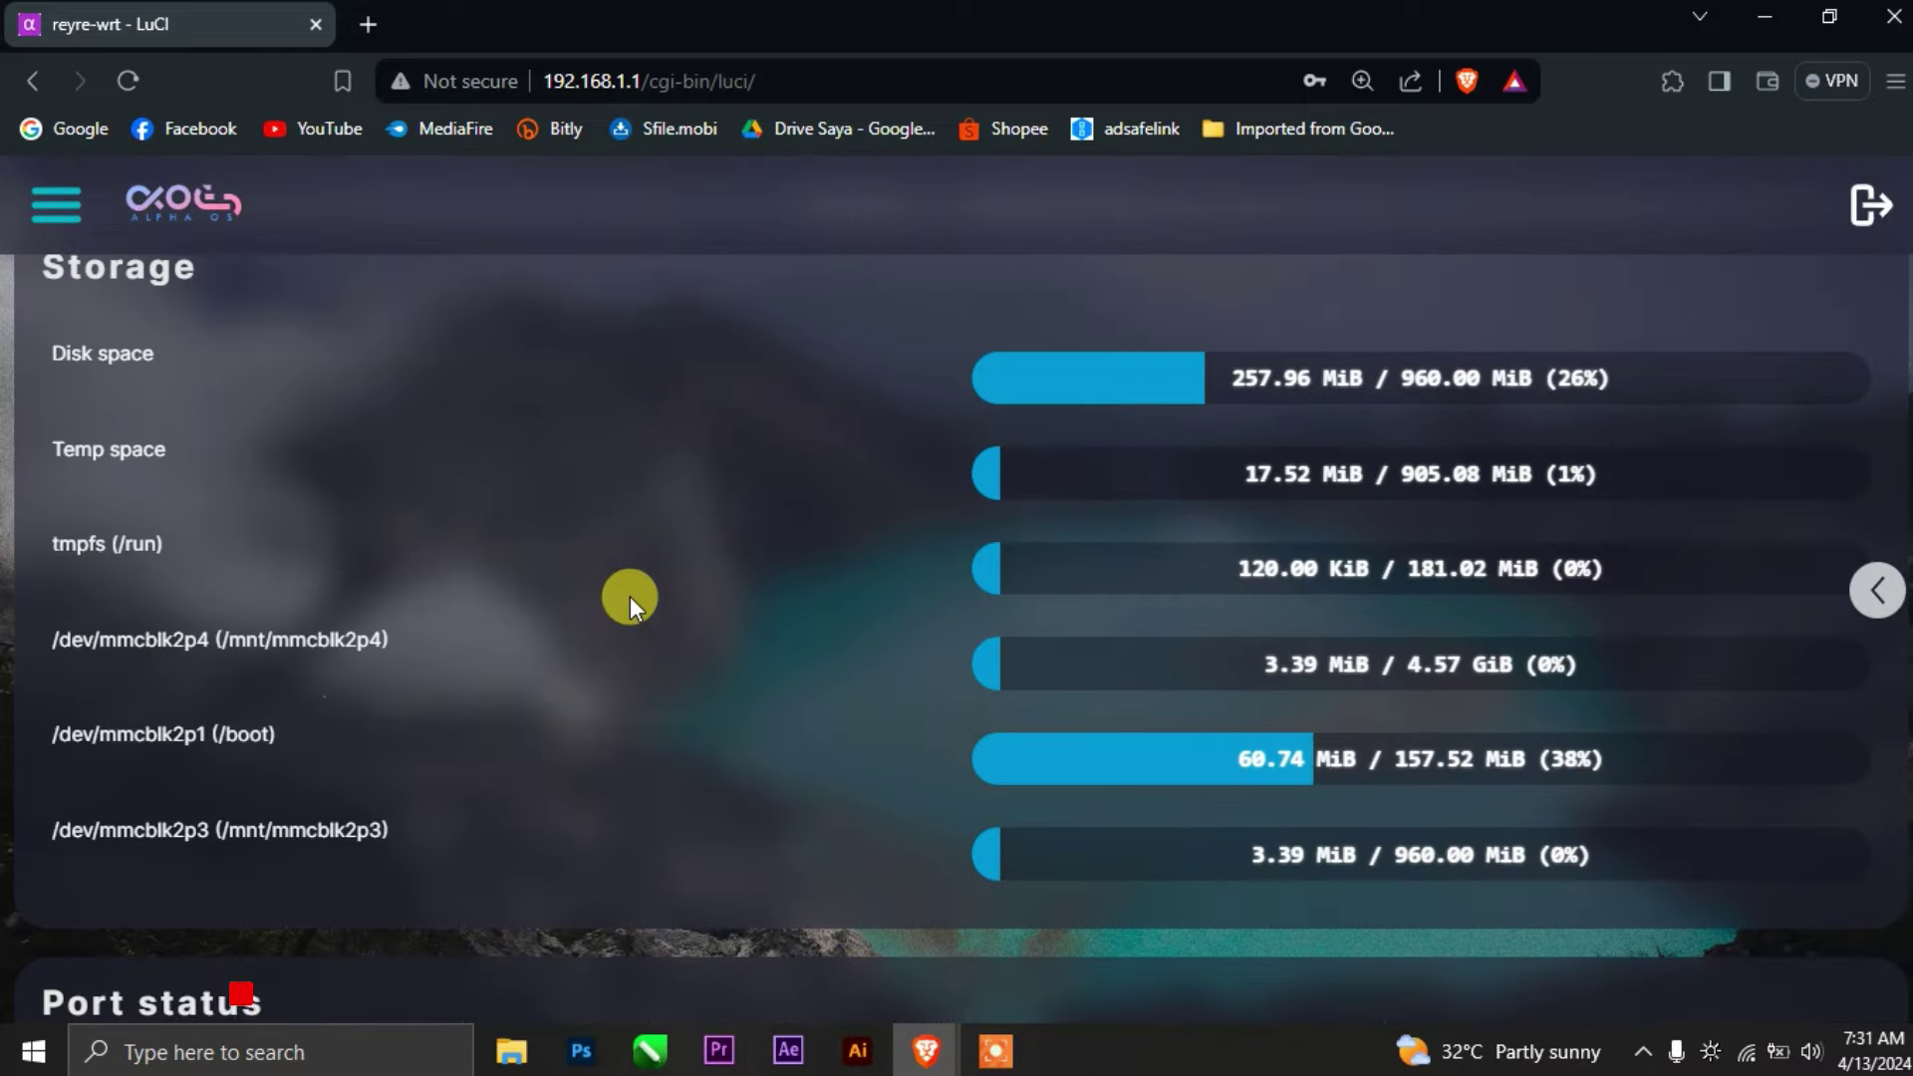
key(ctrl+minus)
key(ctrl+plus)
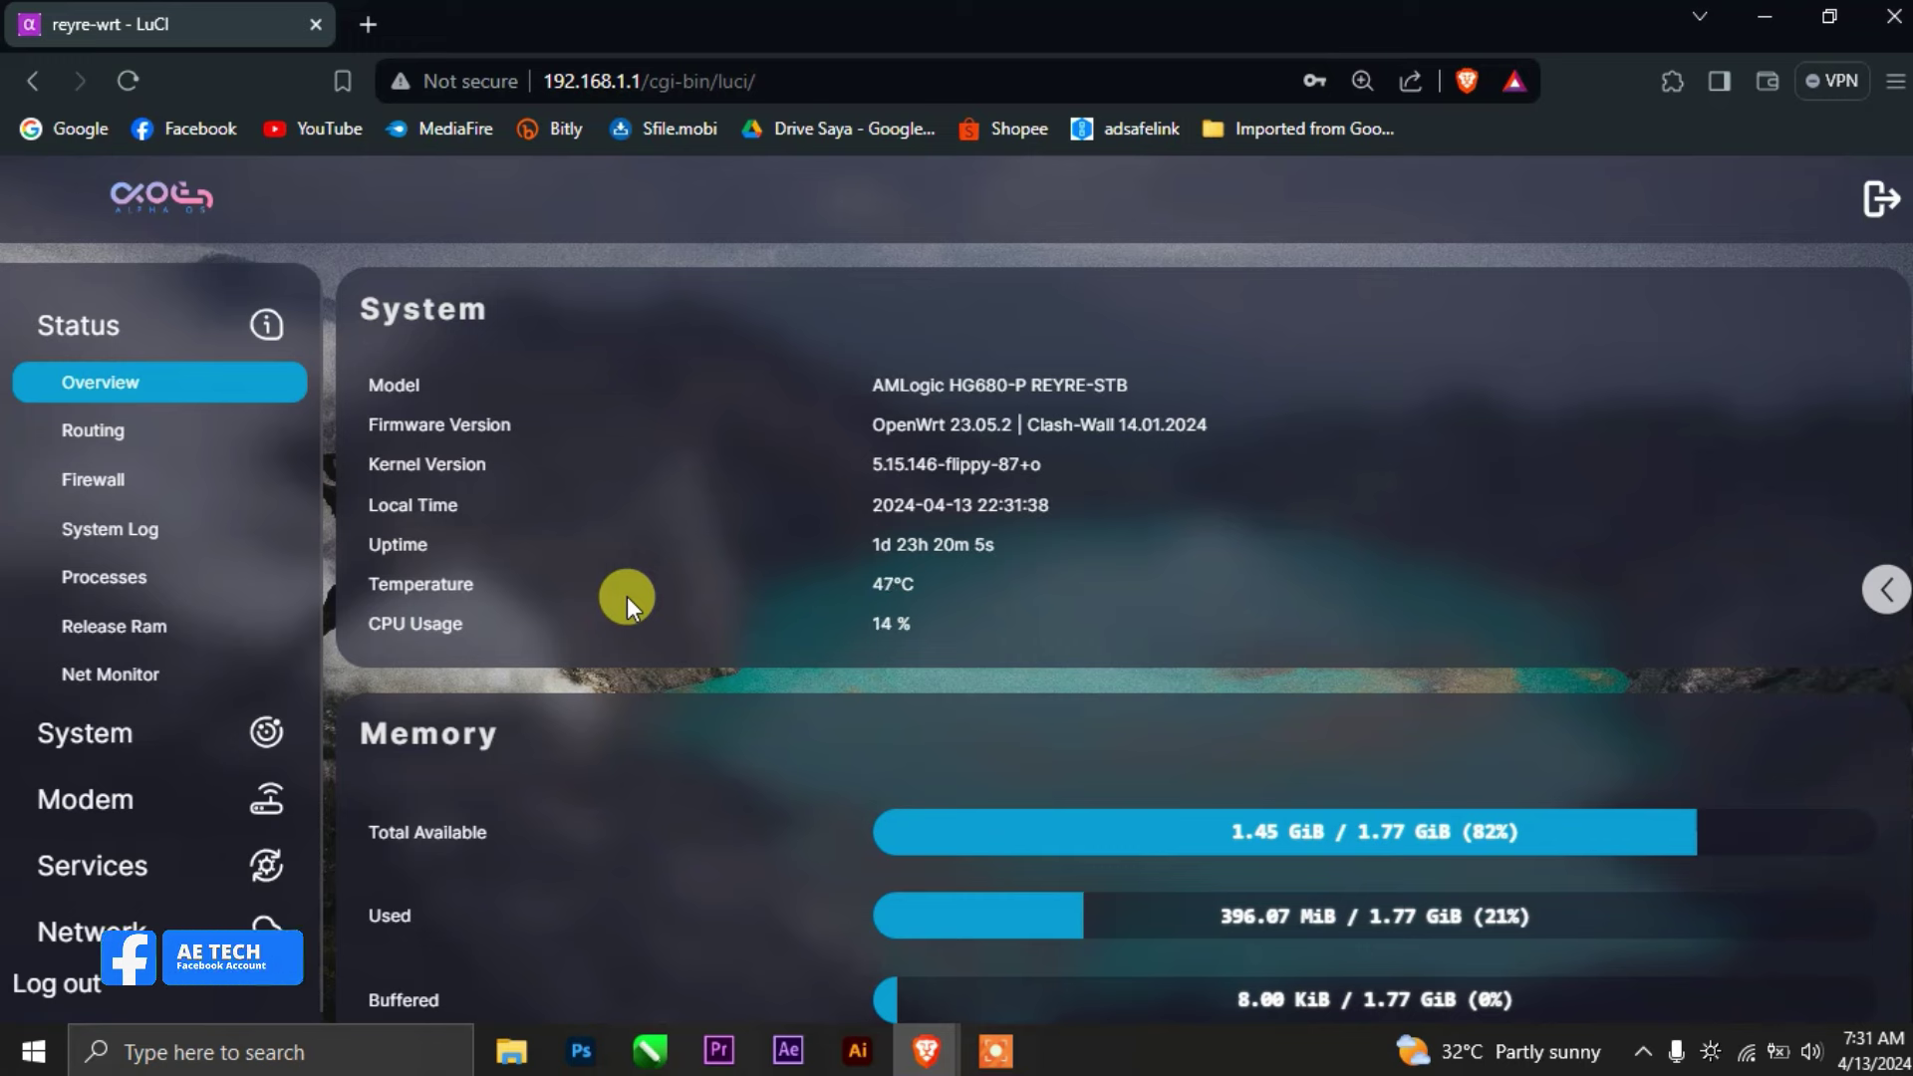
Step: Reveal the floating shortcut bar and open the Overview page in a separate browser window
click(1884, 588)
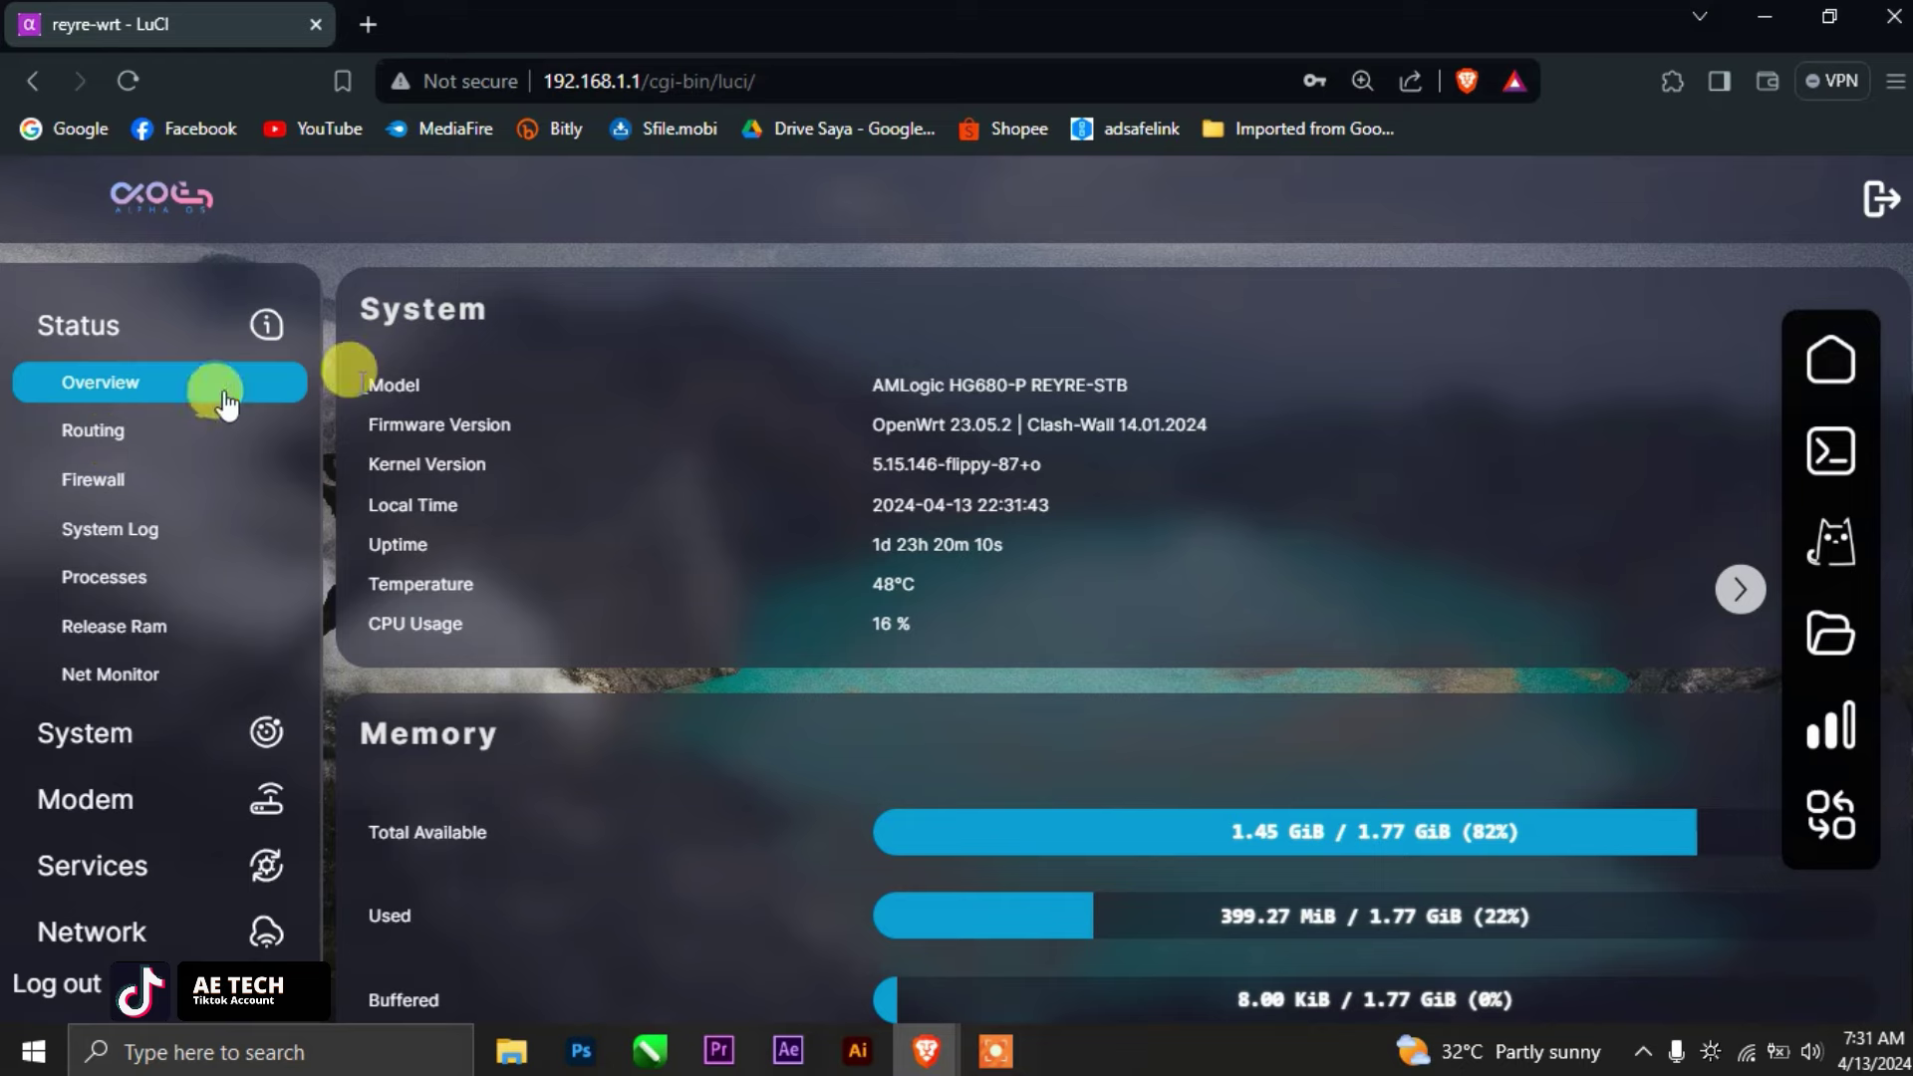
right_click(154, 398)
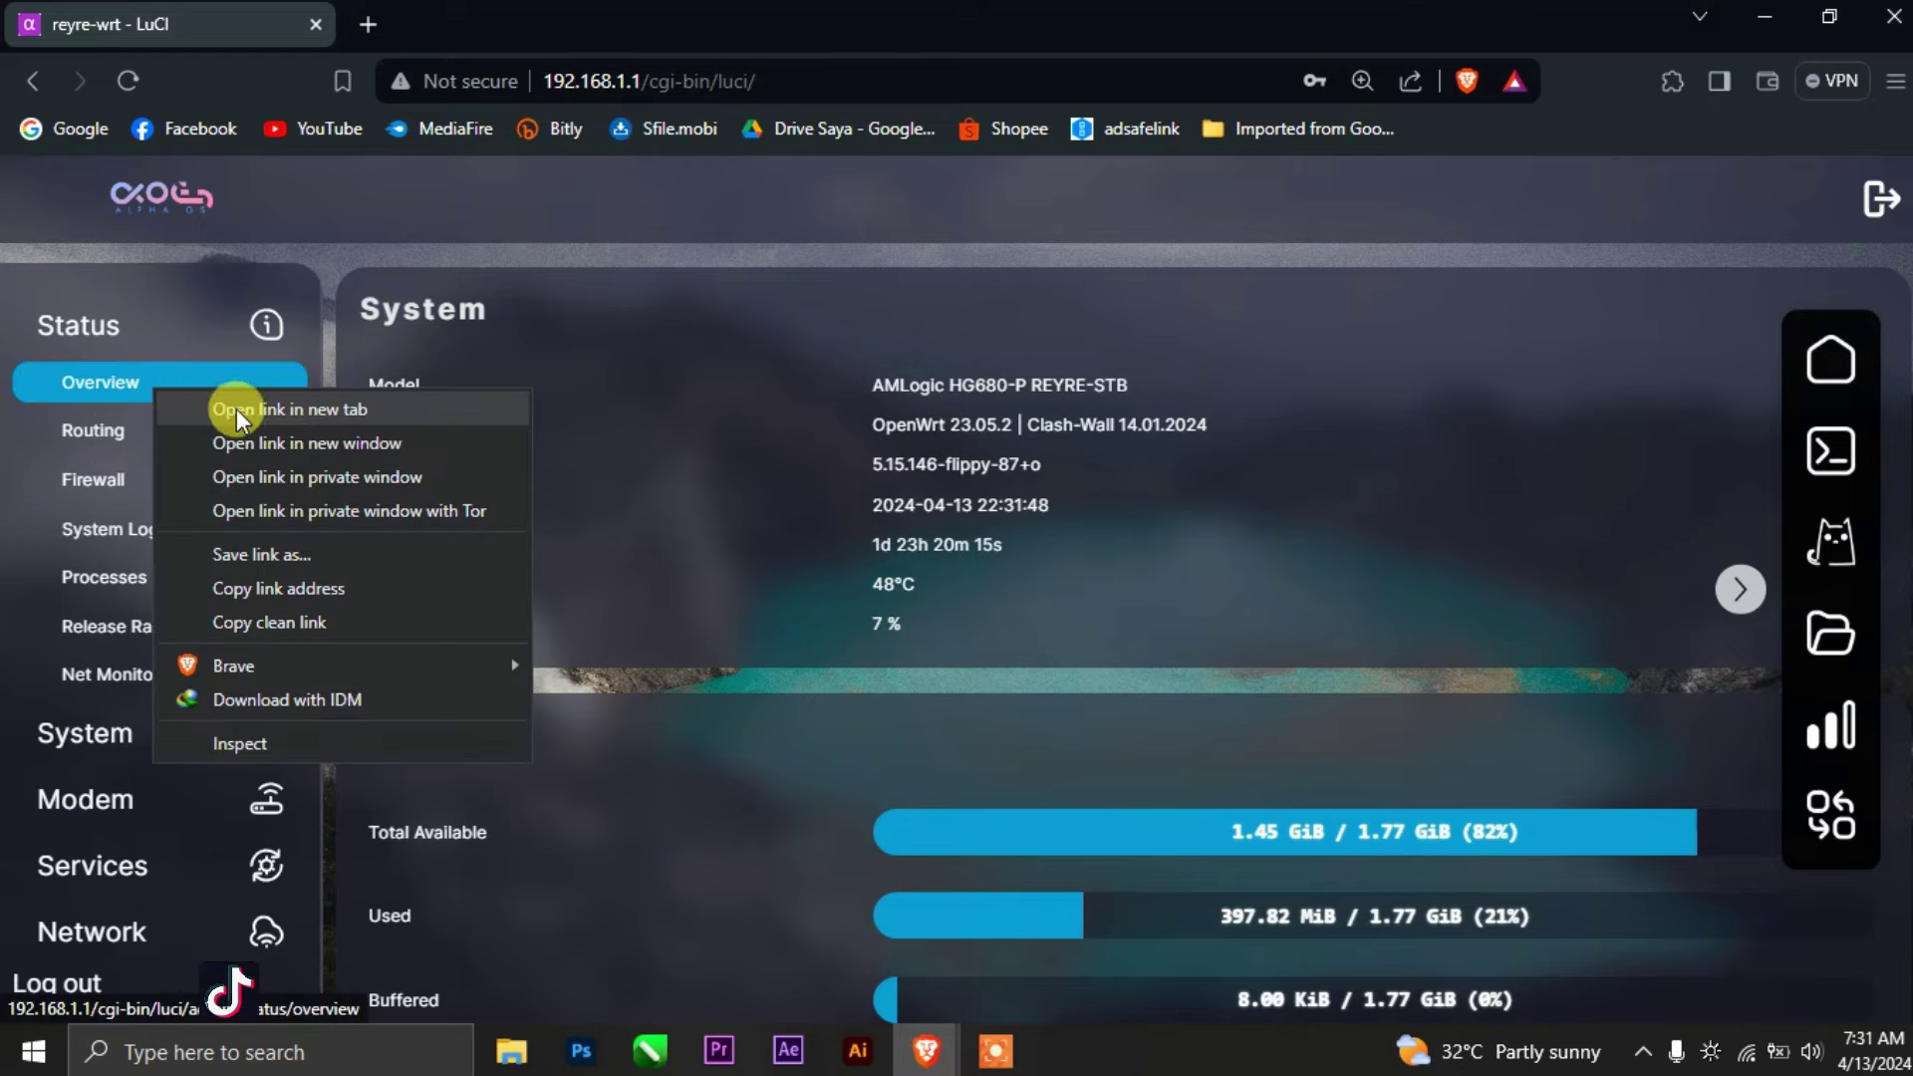
click(239, 409)
click(564, 35)
drag(541, 26, 983, 170)
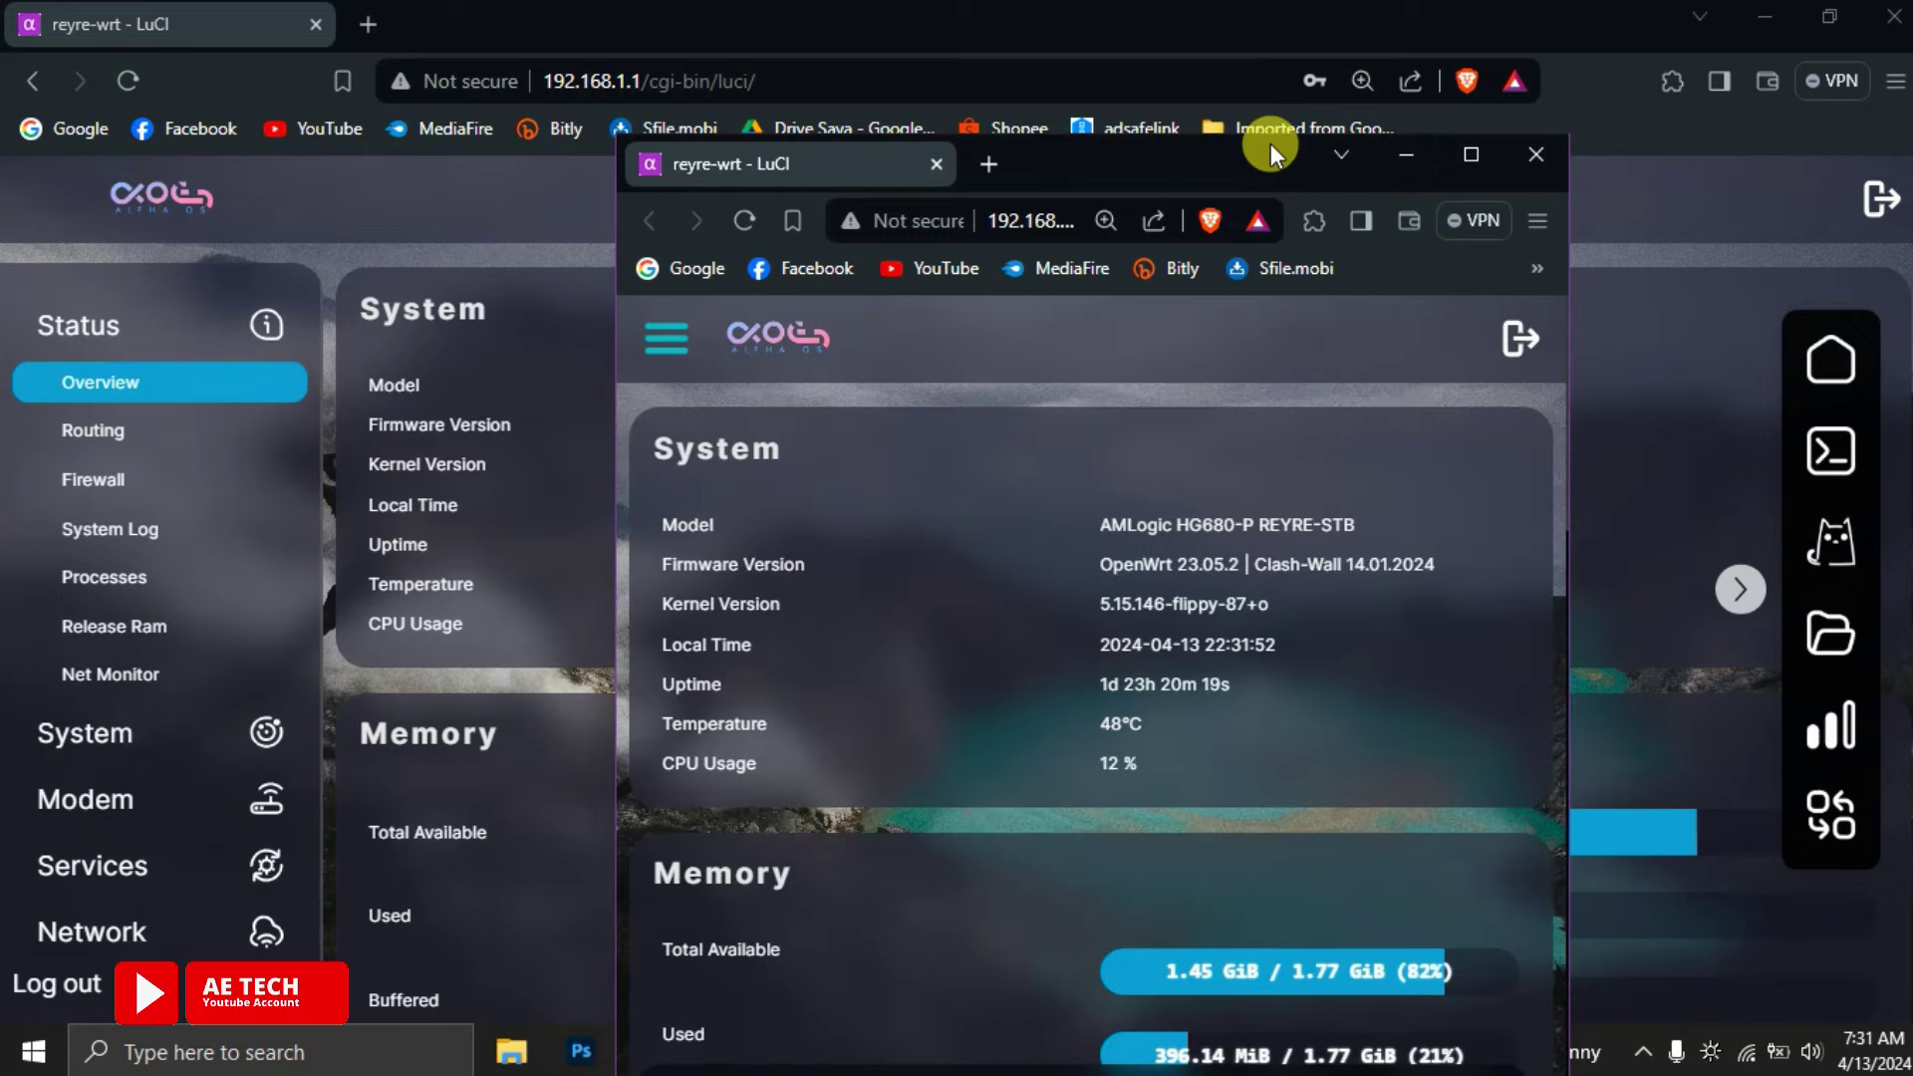
Step: Narrow the separate window to check the Overview page's mobile layout, and close that window
drag(1270, 139, 1270, 93)
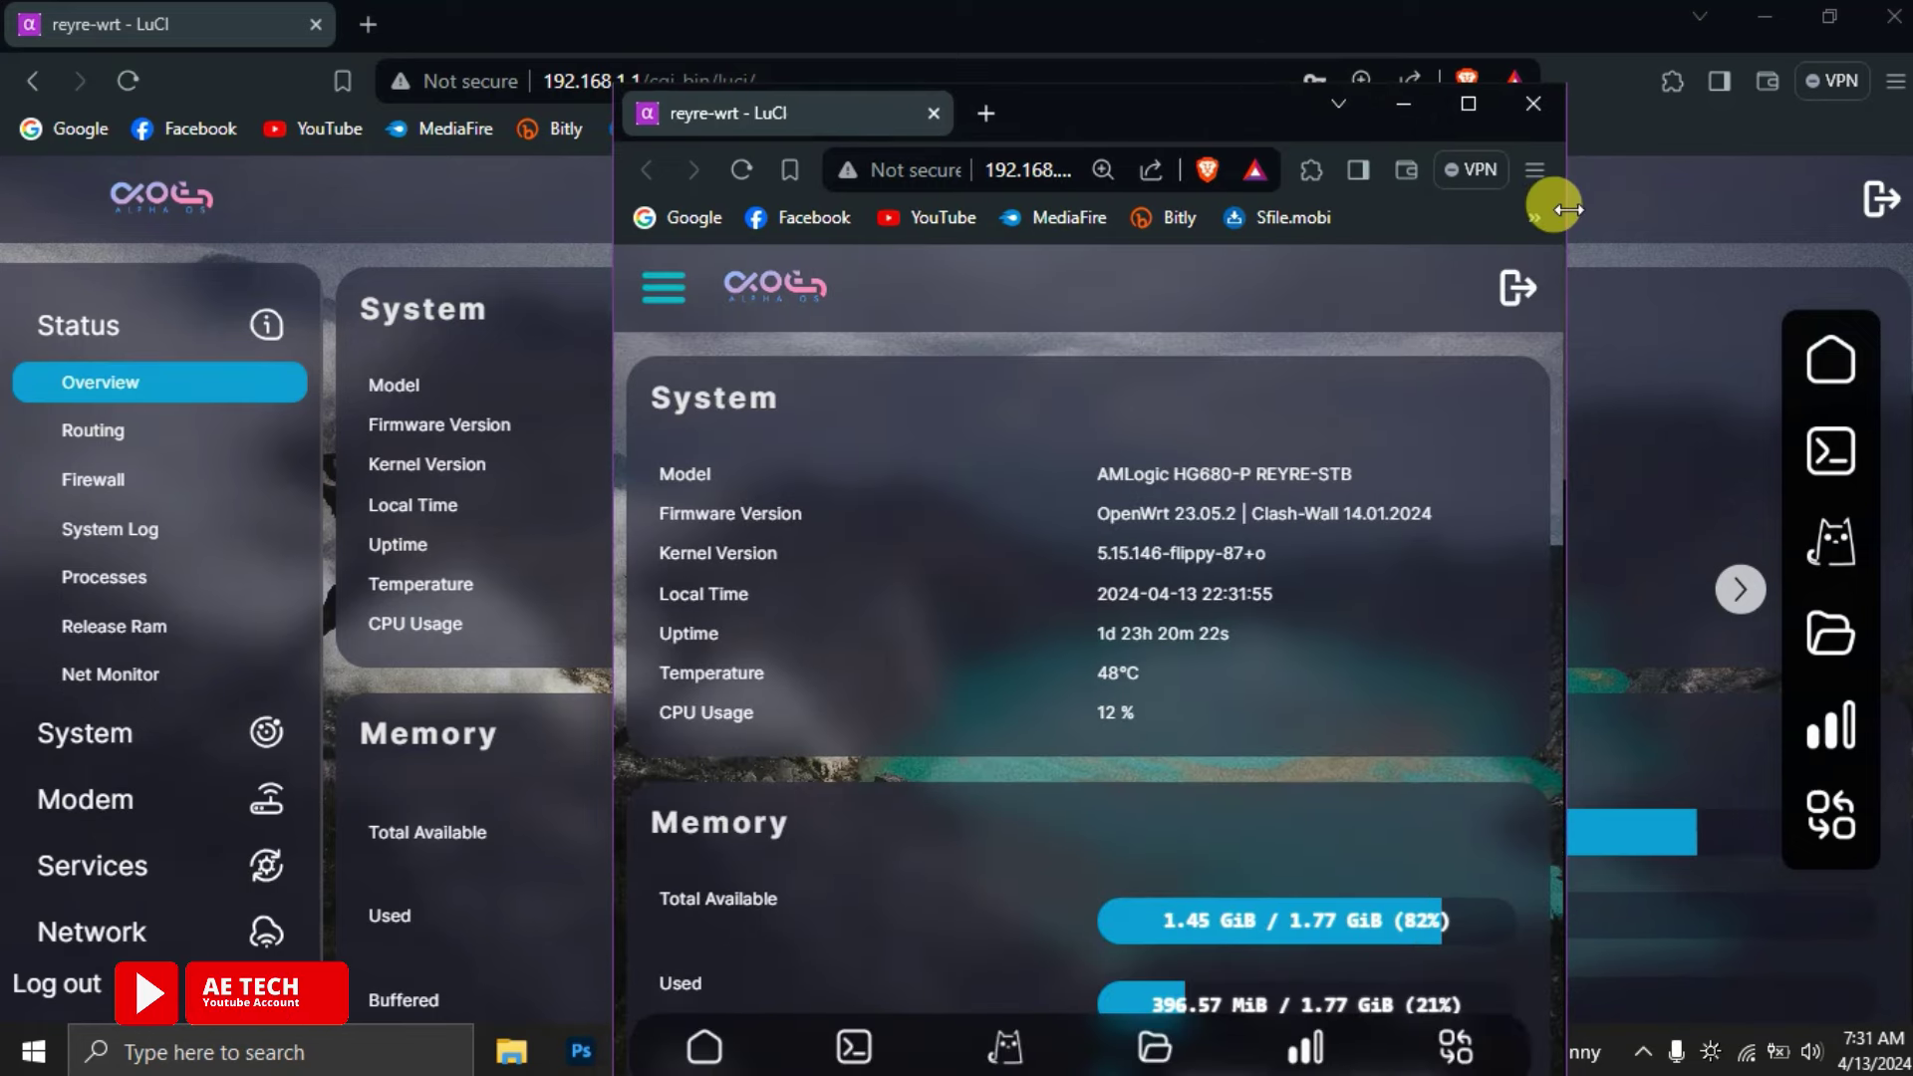
drag(1567, 200, 1367, 204)
drag(1046, 115, 1298, 40)
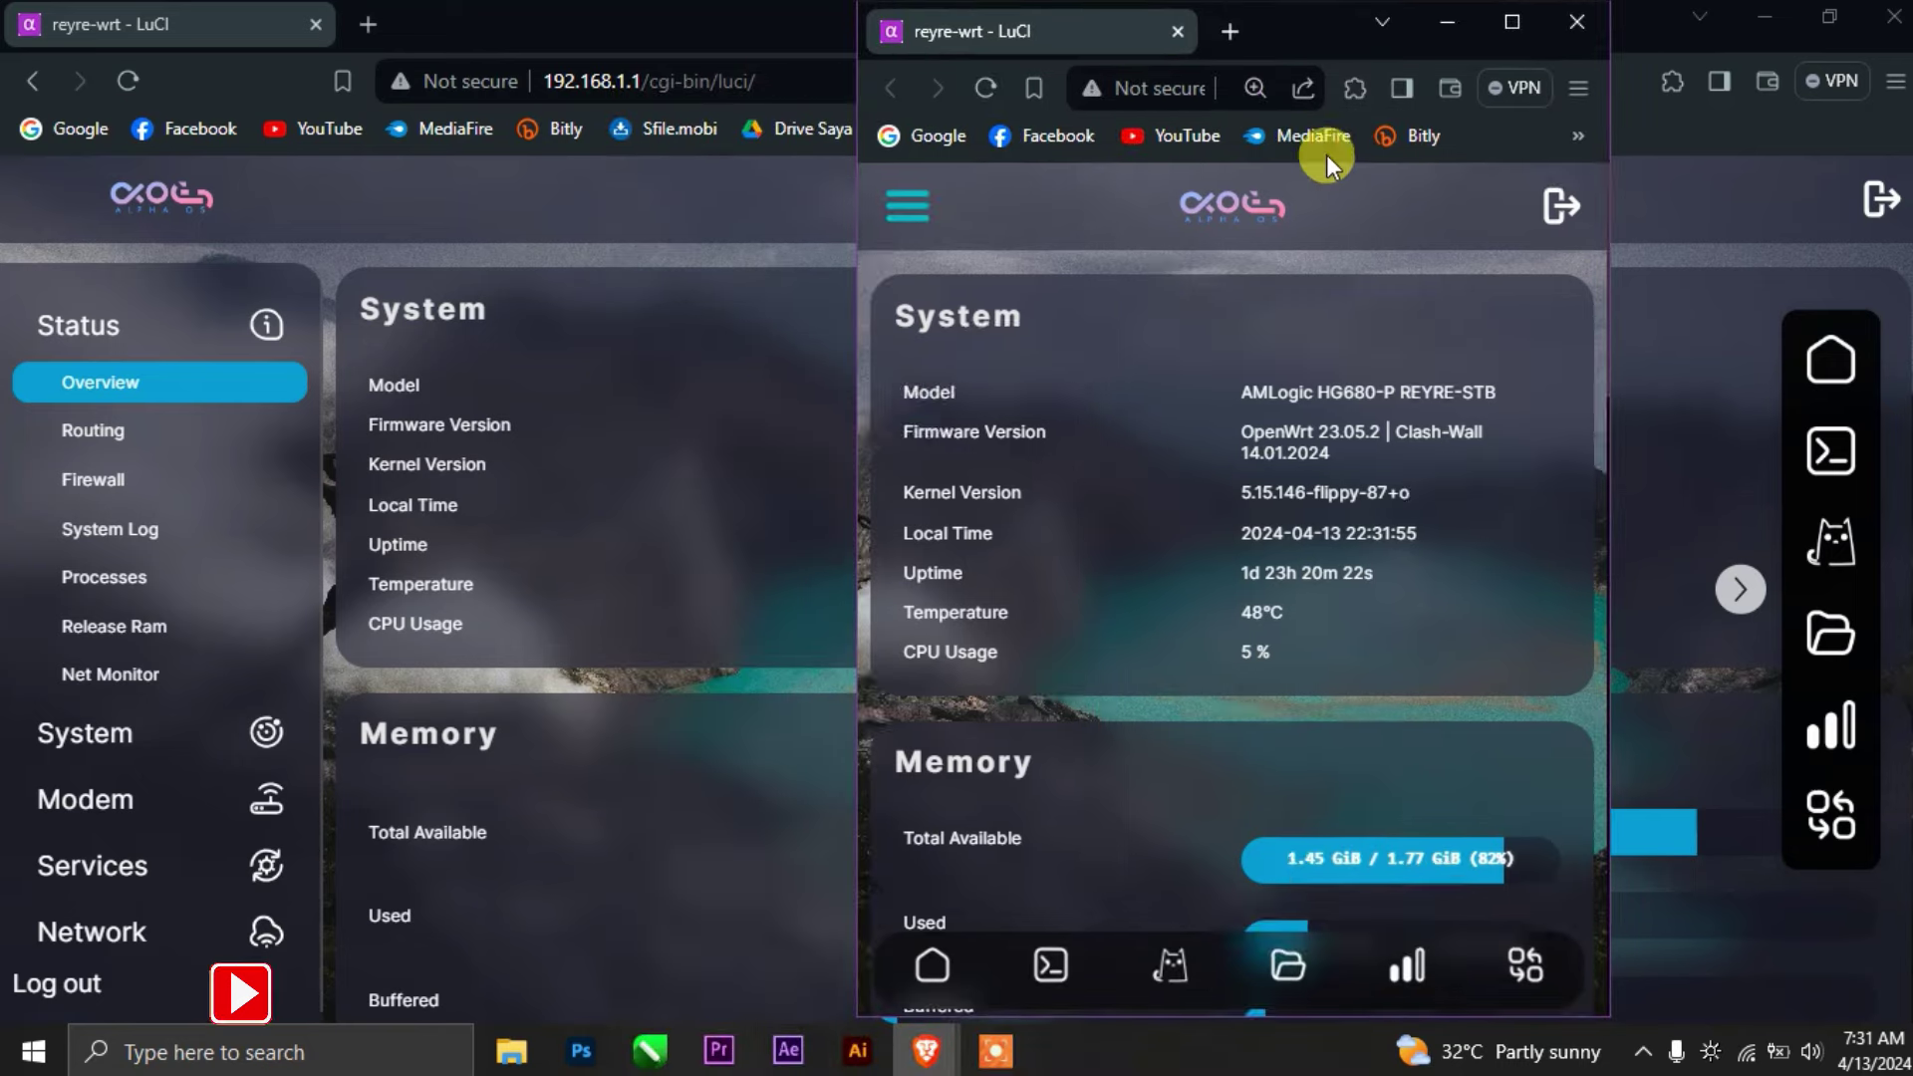
scroll(1363, 293, down, 7)
scroll(1365, 299, up, 7)
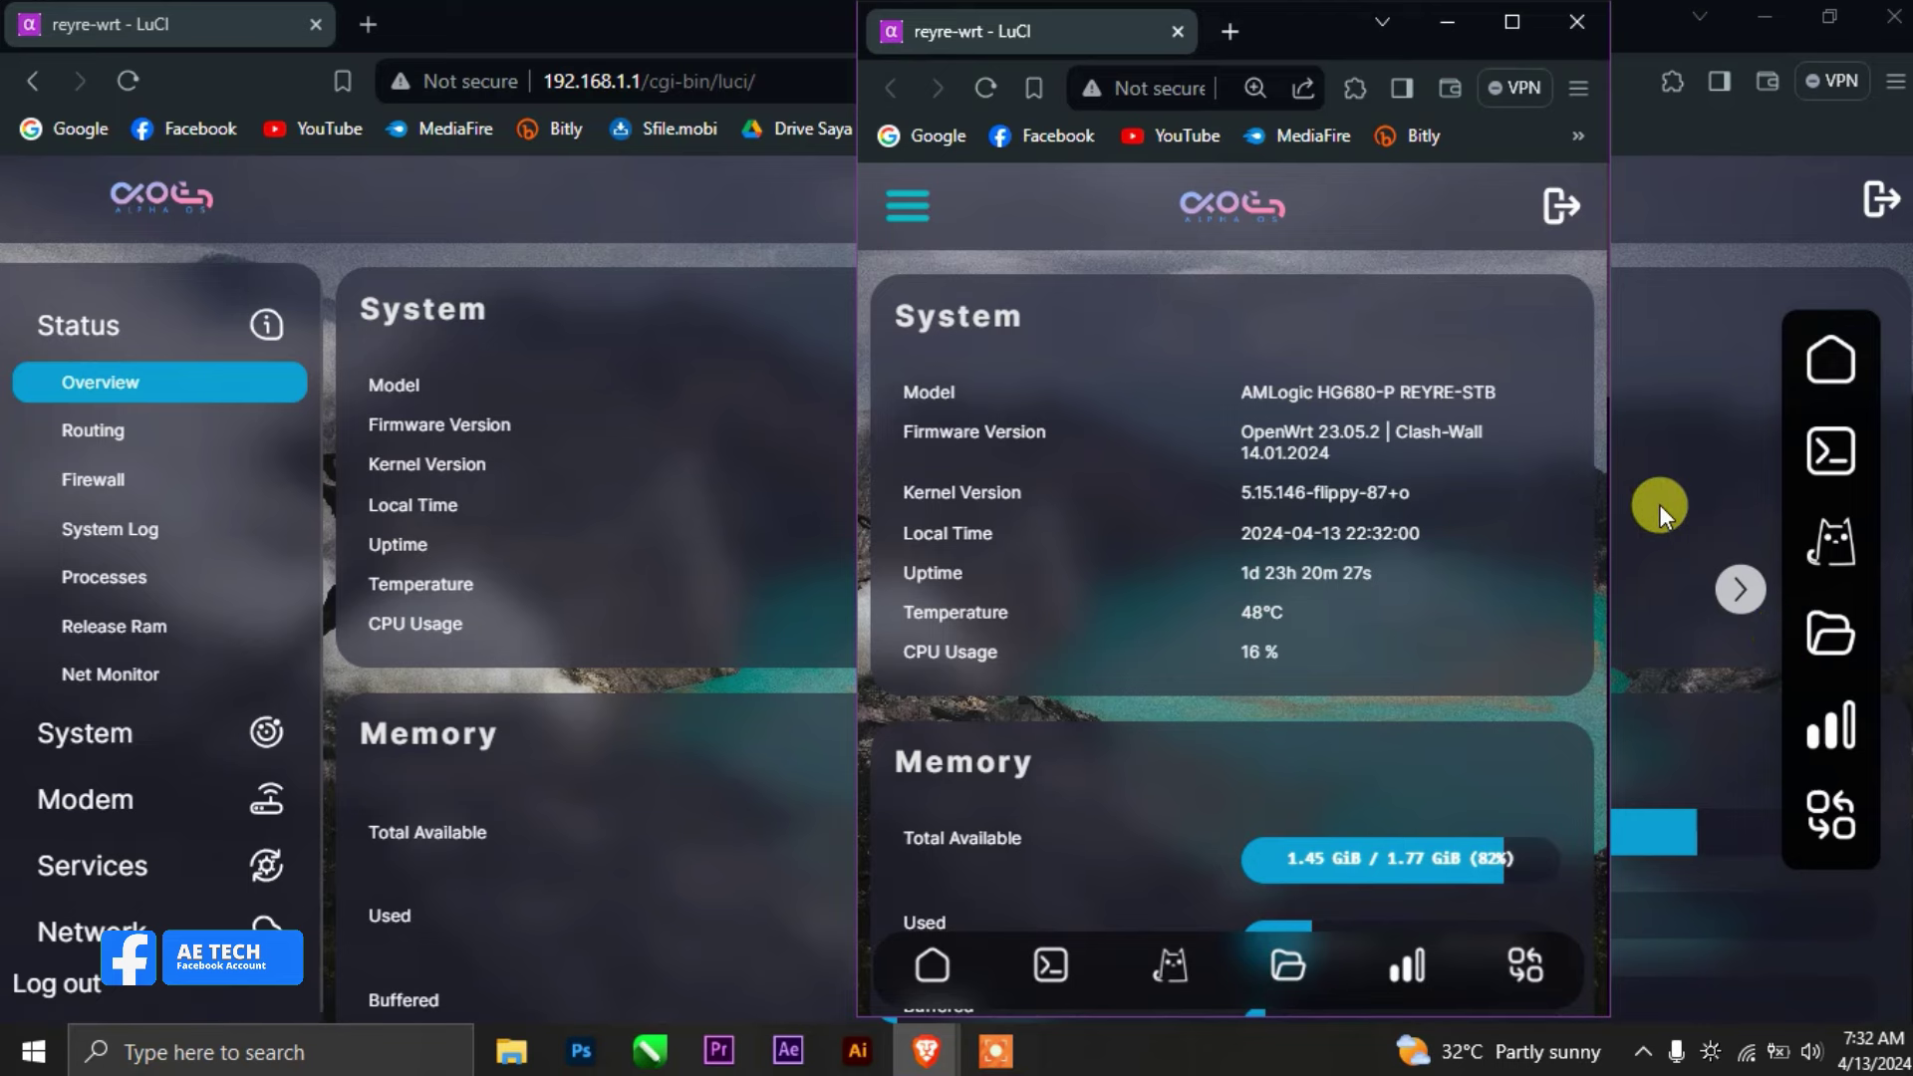
click(1578, 24)
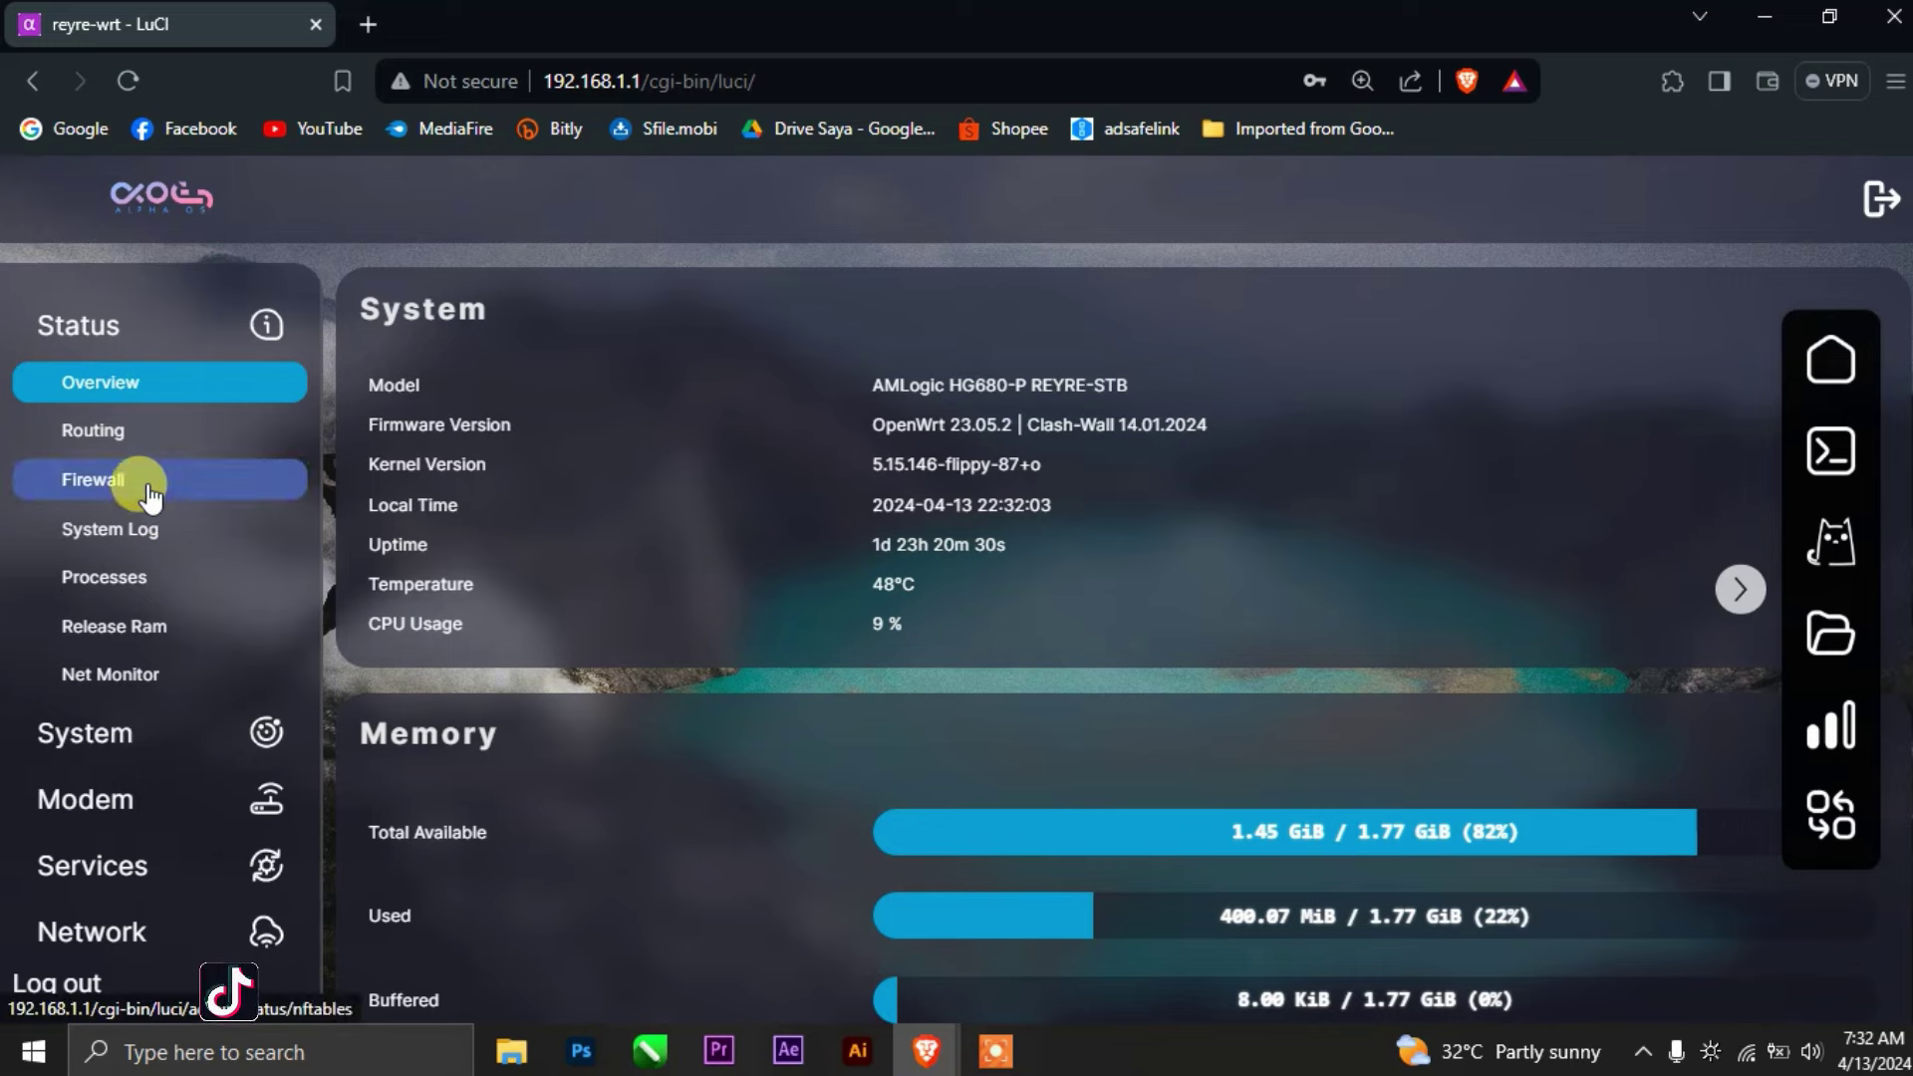
Step: View the Net Monitor page of the Status section at enlarged and reduced page zoom
key(ctrl+plus)
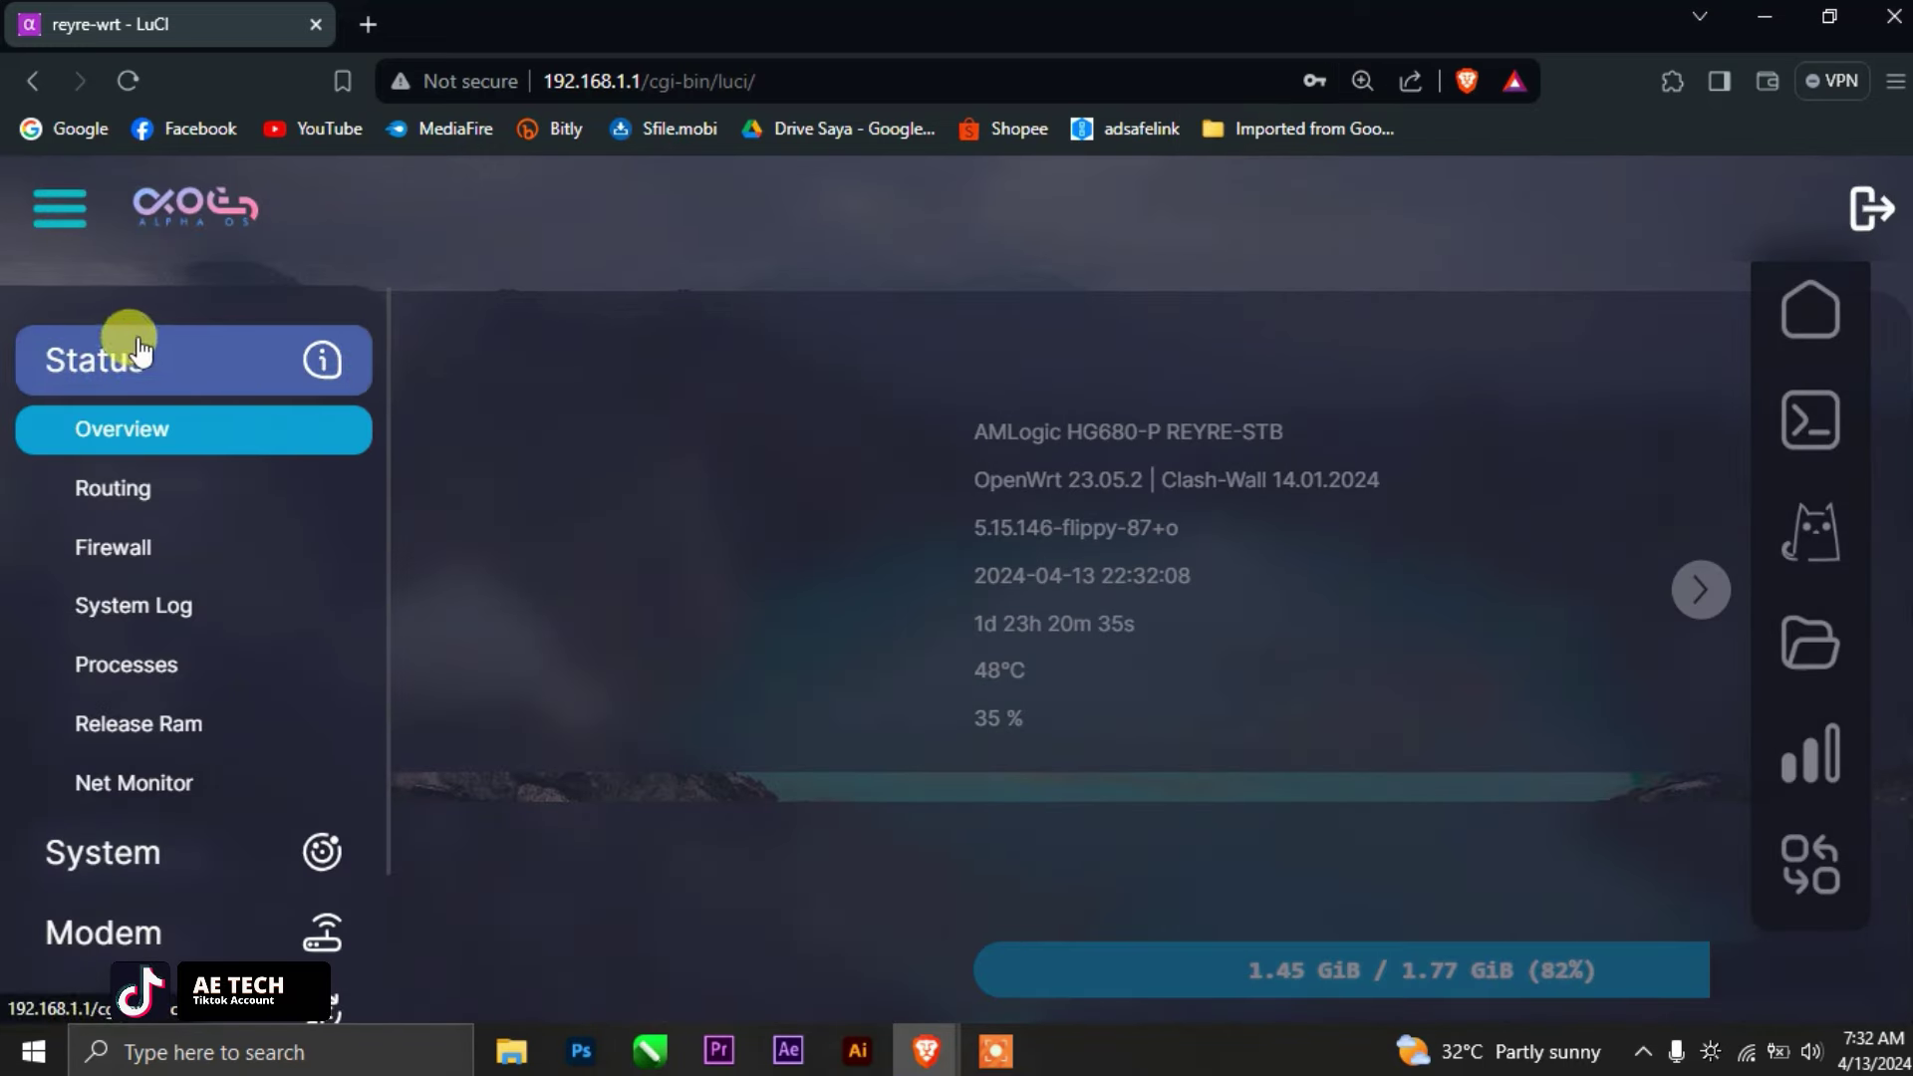
click(198, 803)
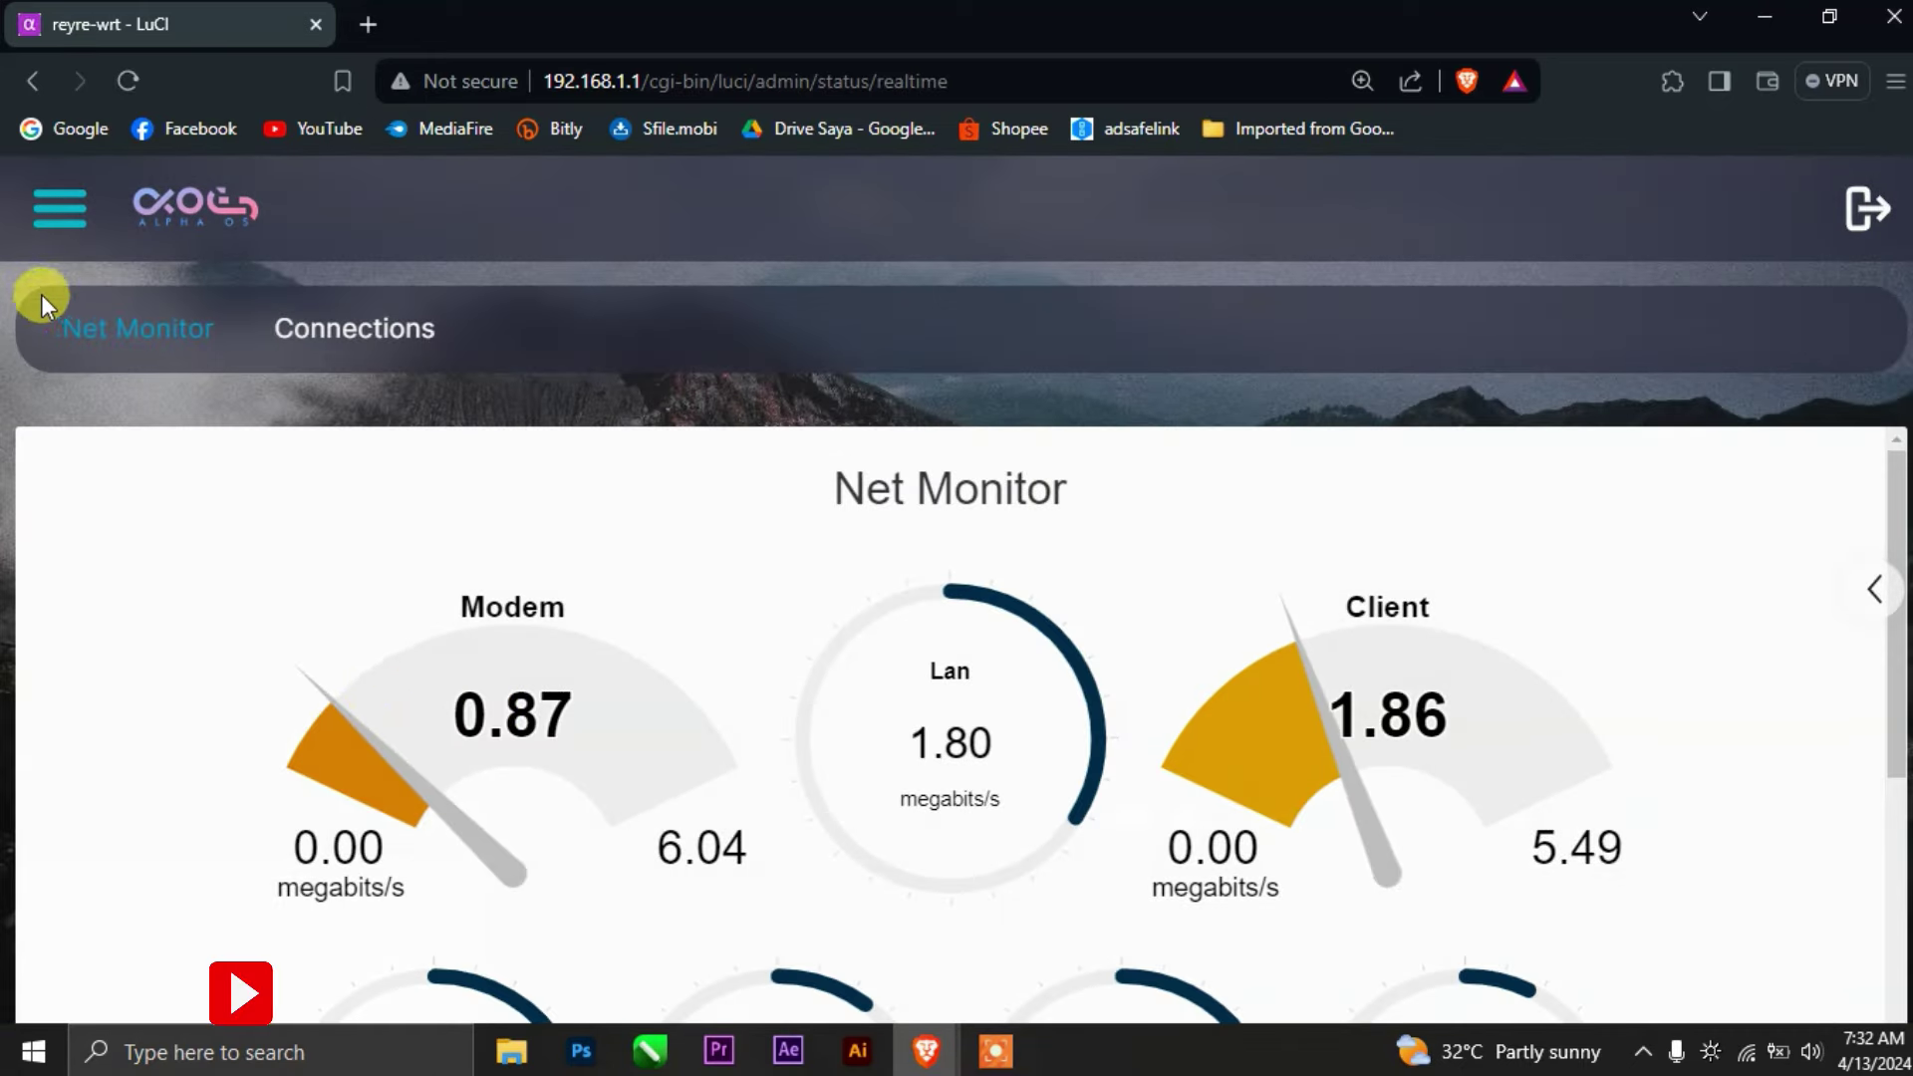
key(ctrl+minus)
key(ctrl+minus)
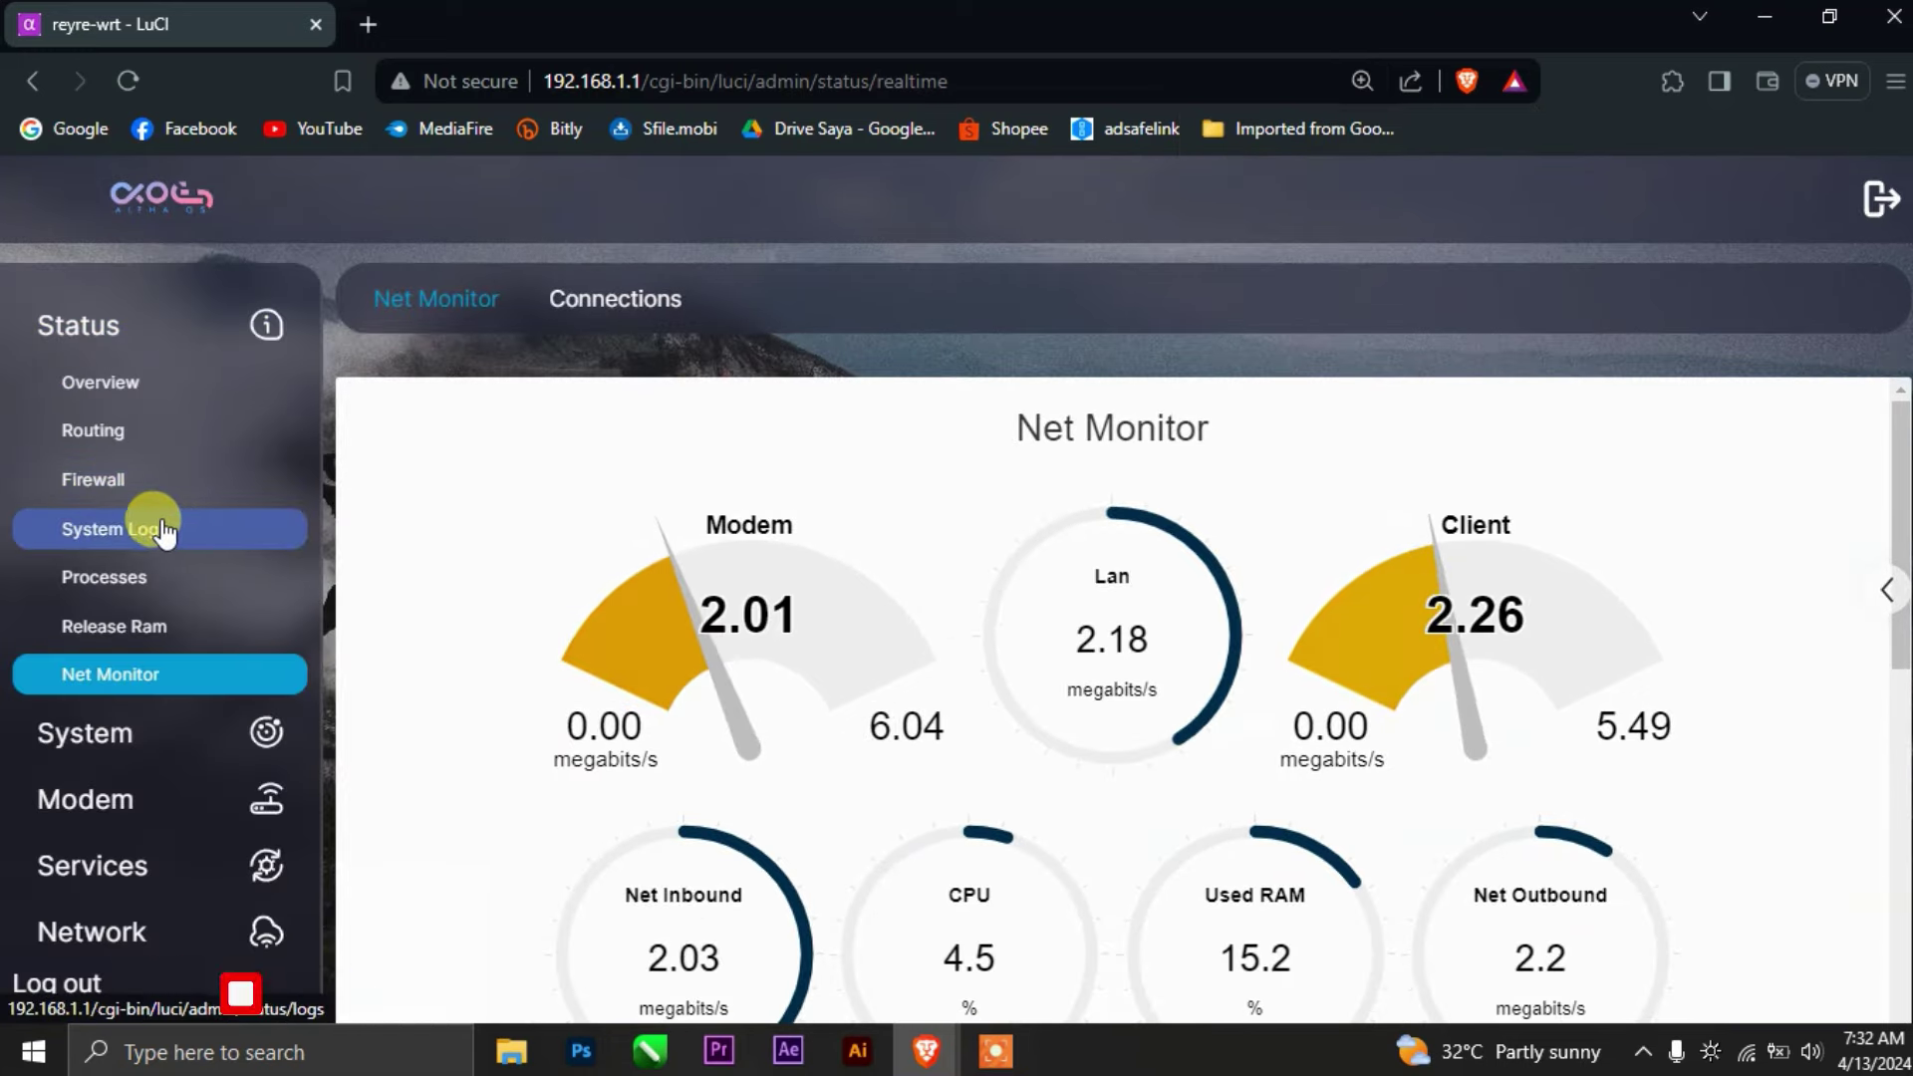
Step: Look at the File Manager in the System section and open the Alpha Config page
click(183, 729)
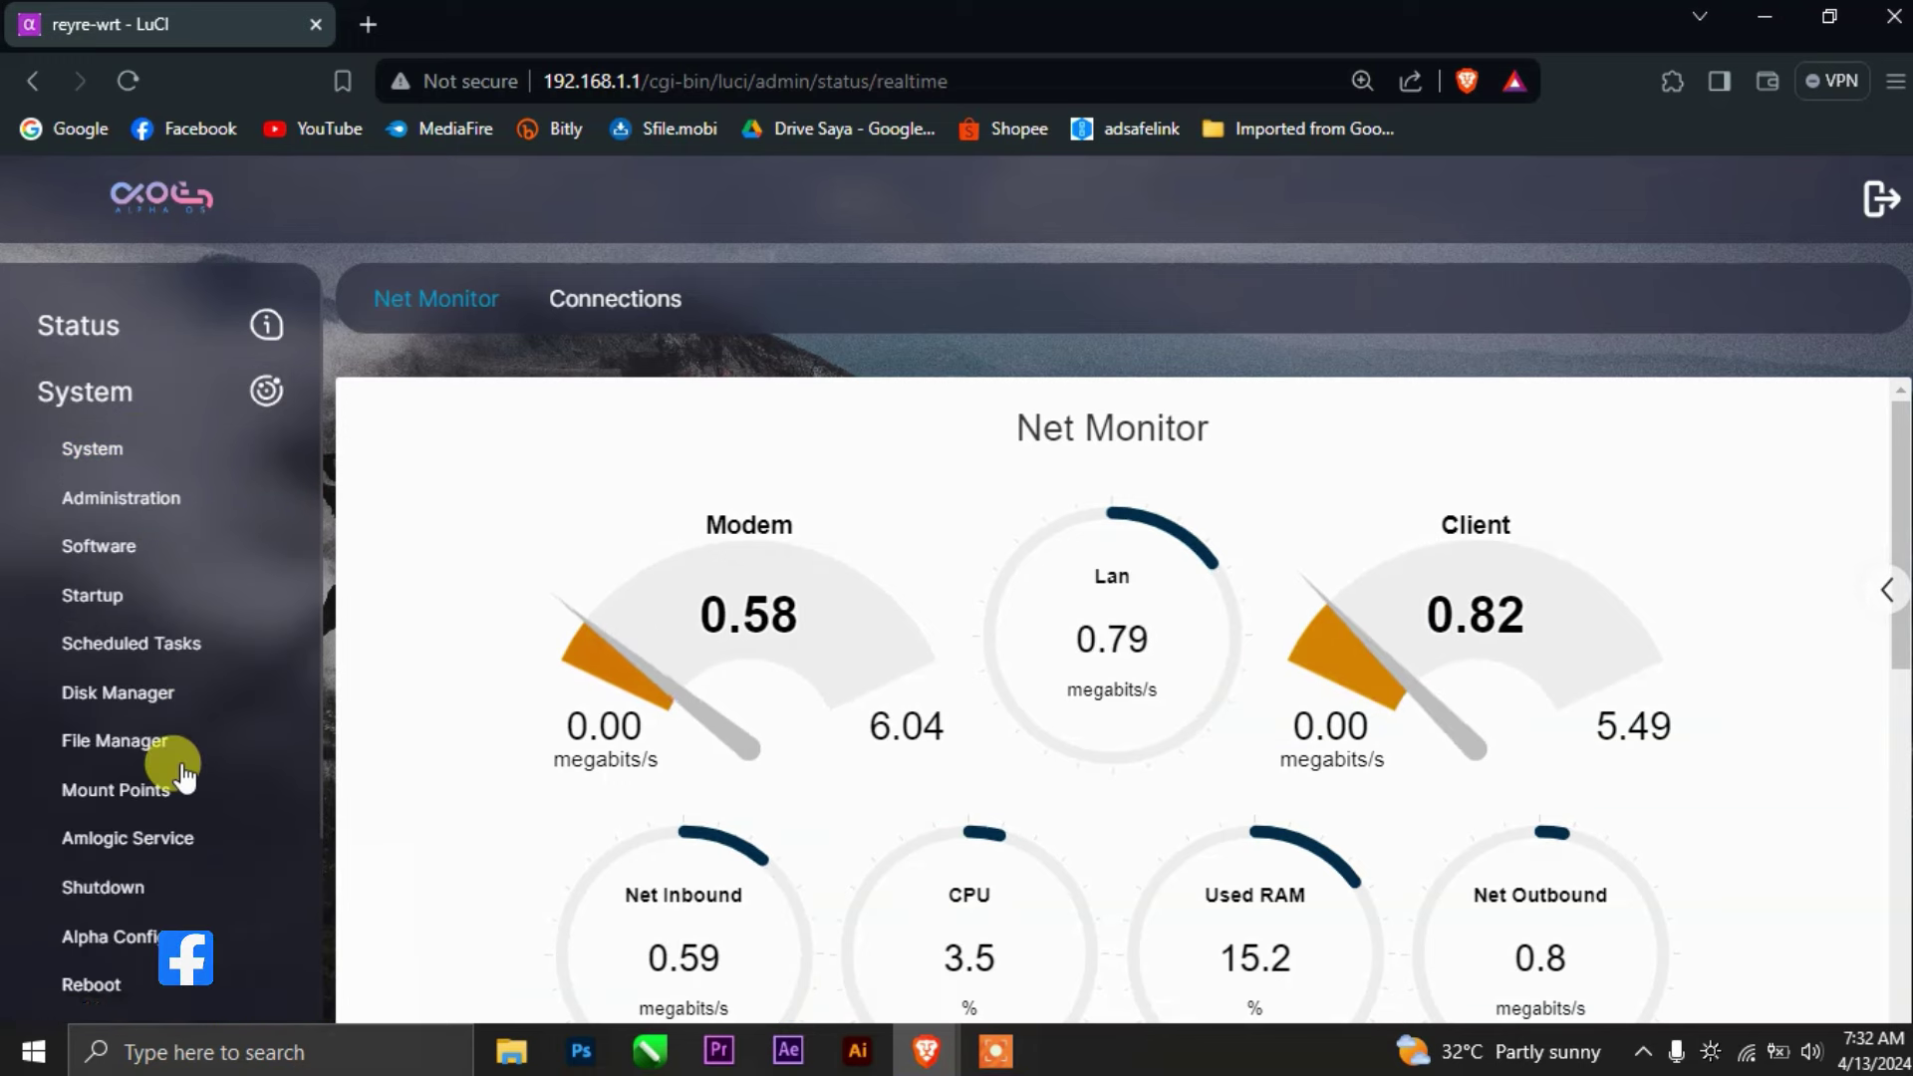
click(185, 757)
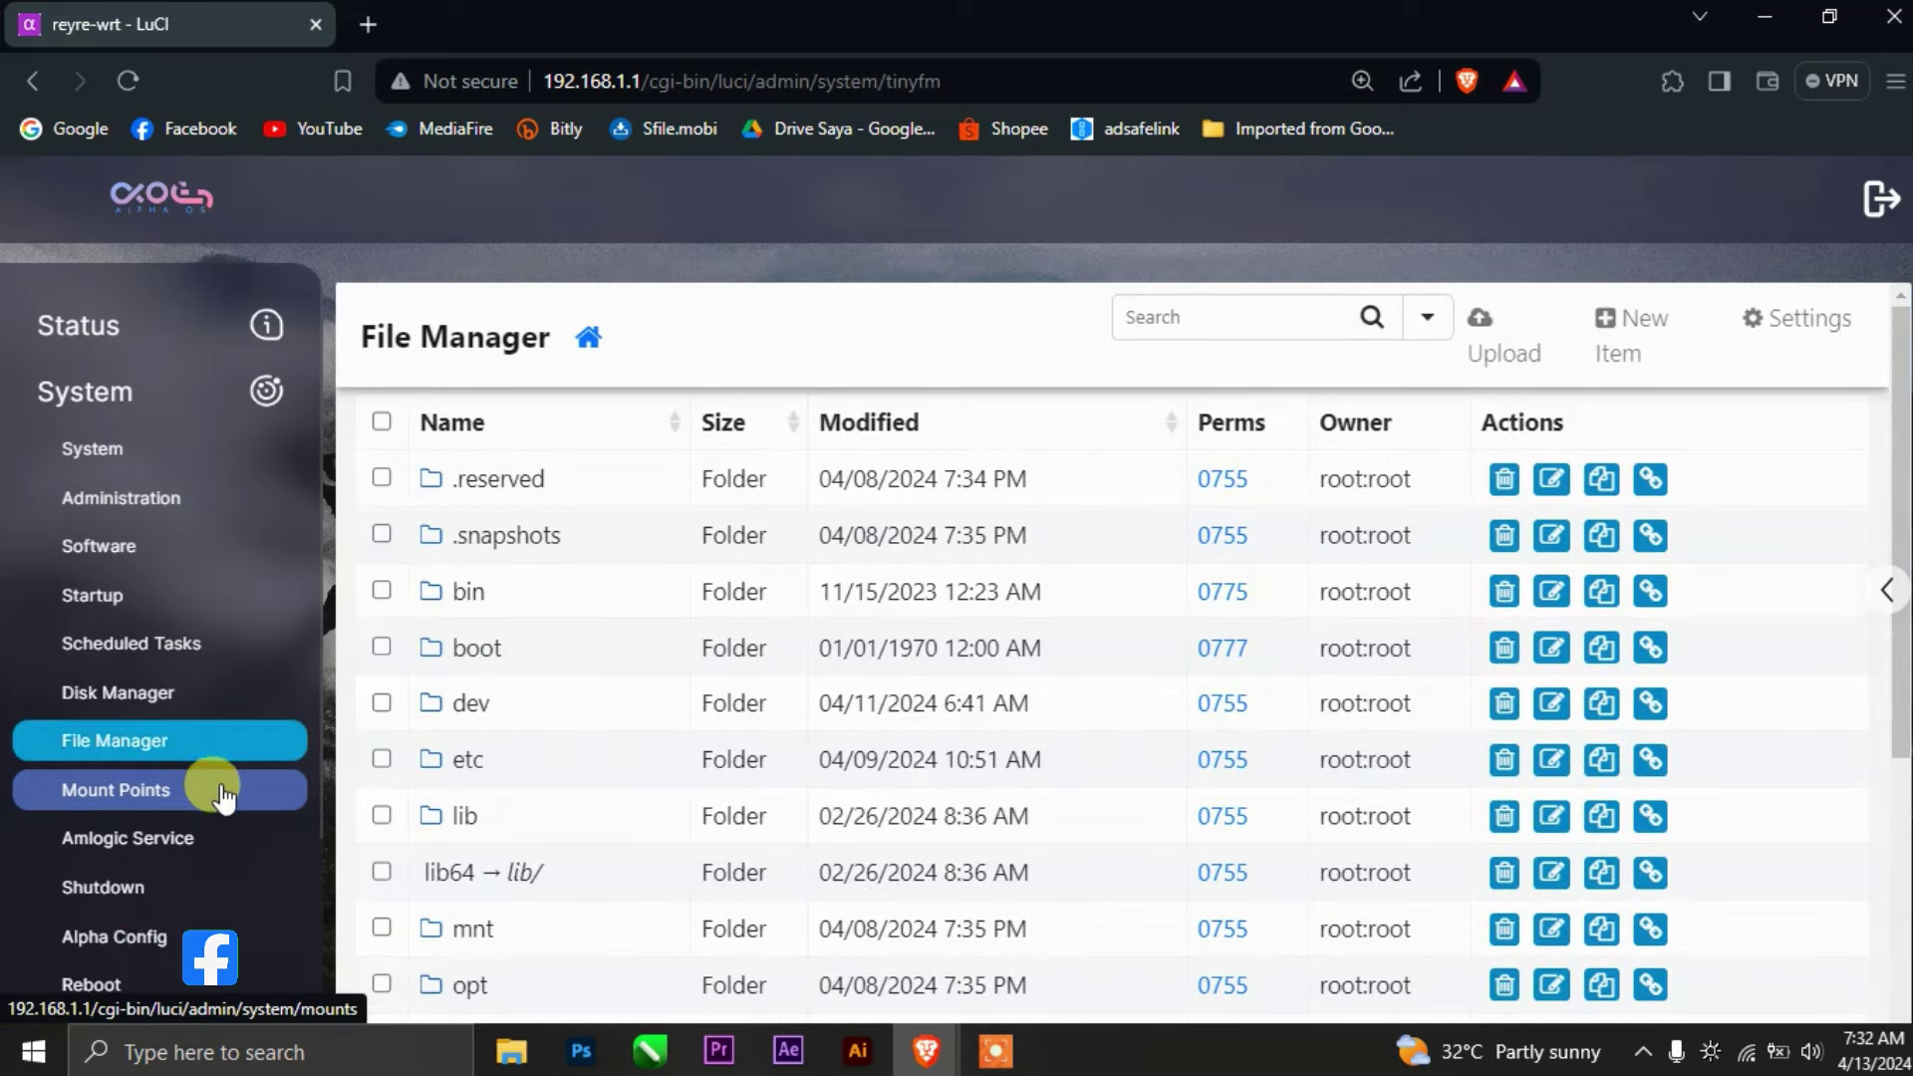
scroll(179, 787, down, 1)
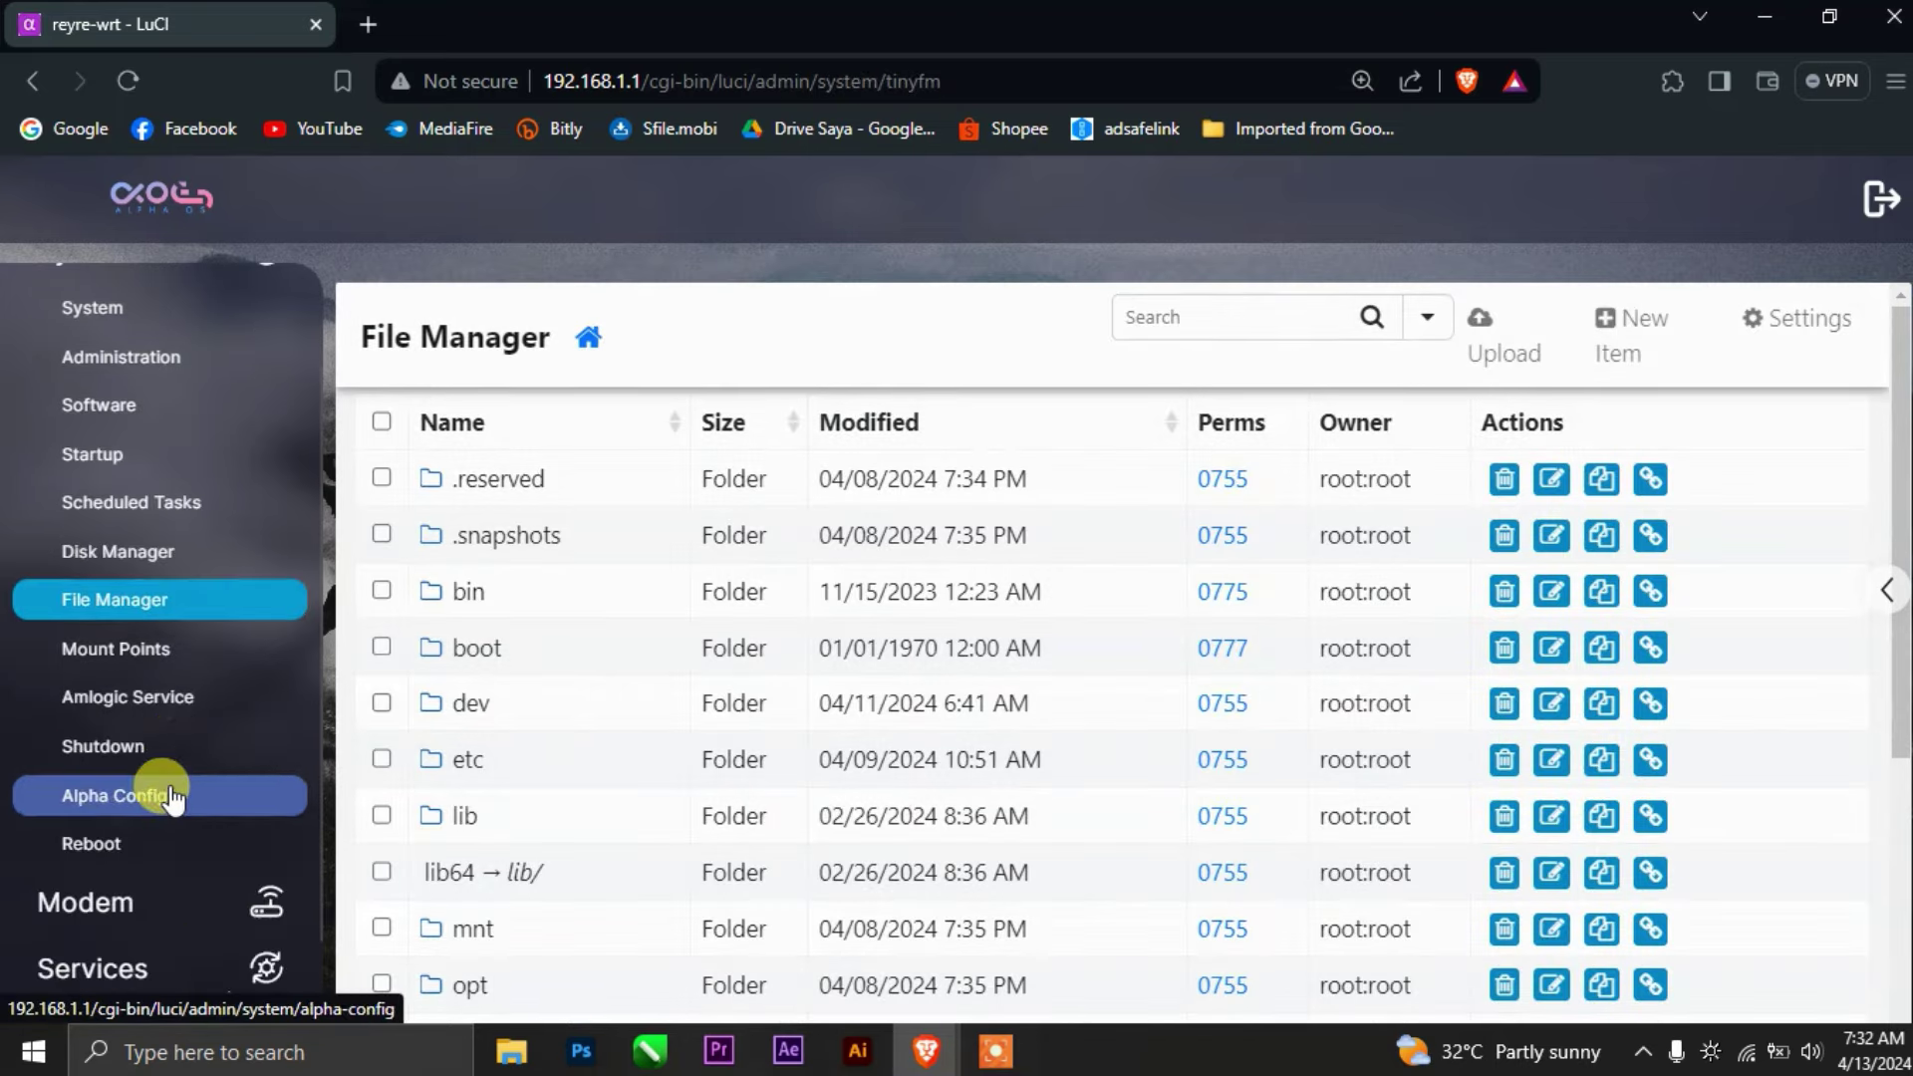
click(170, 796)
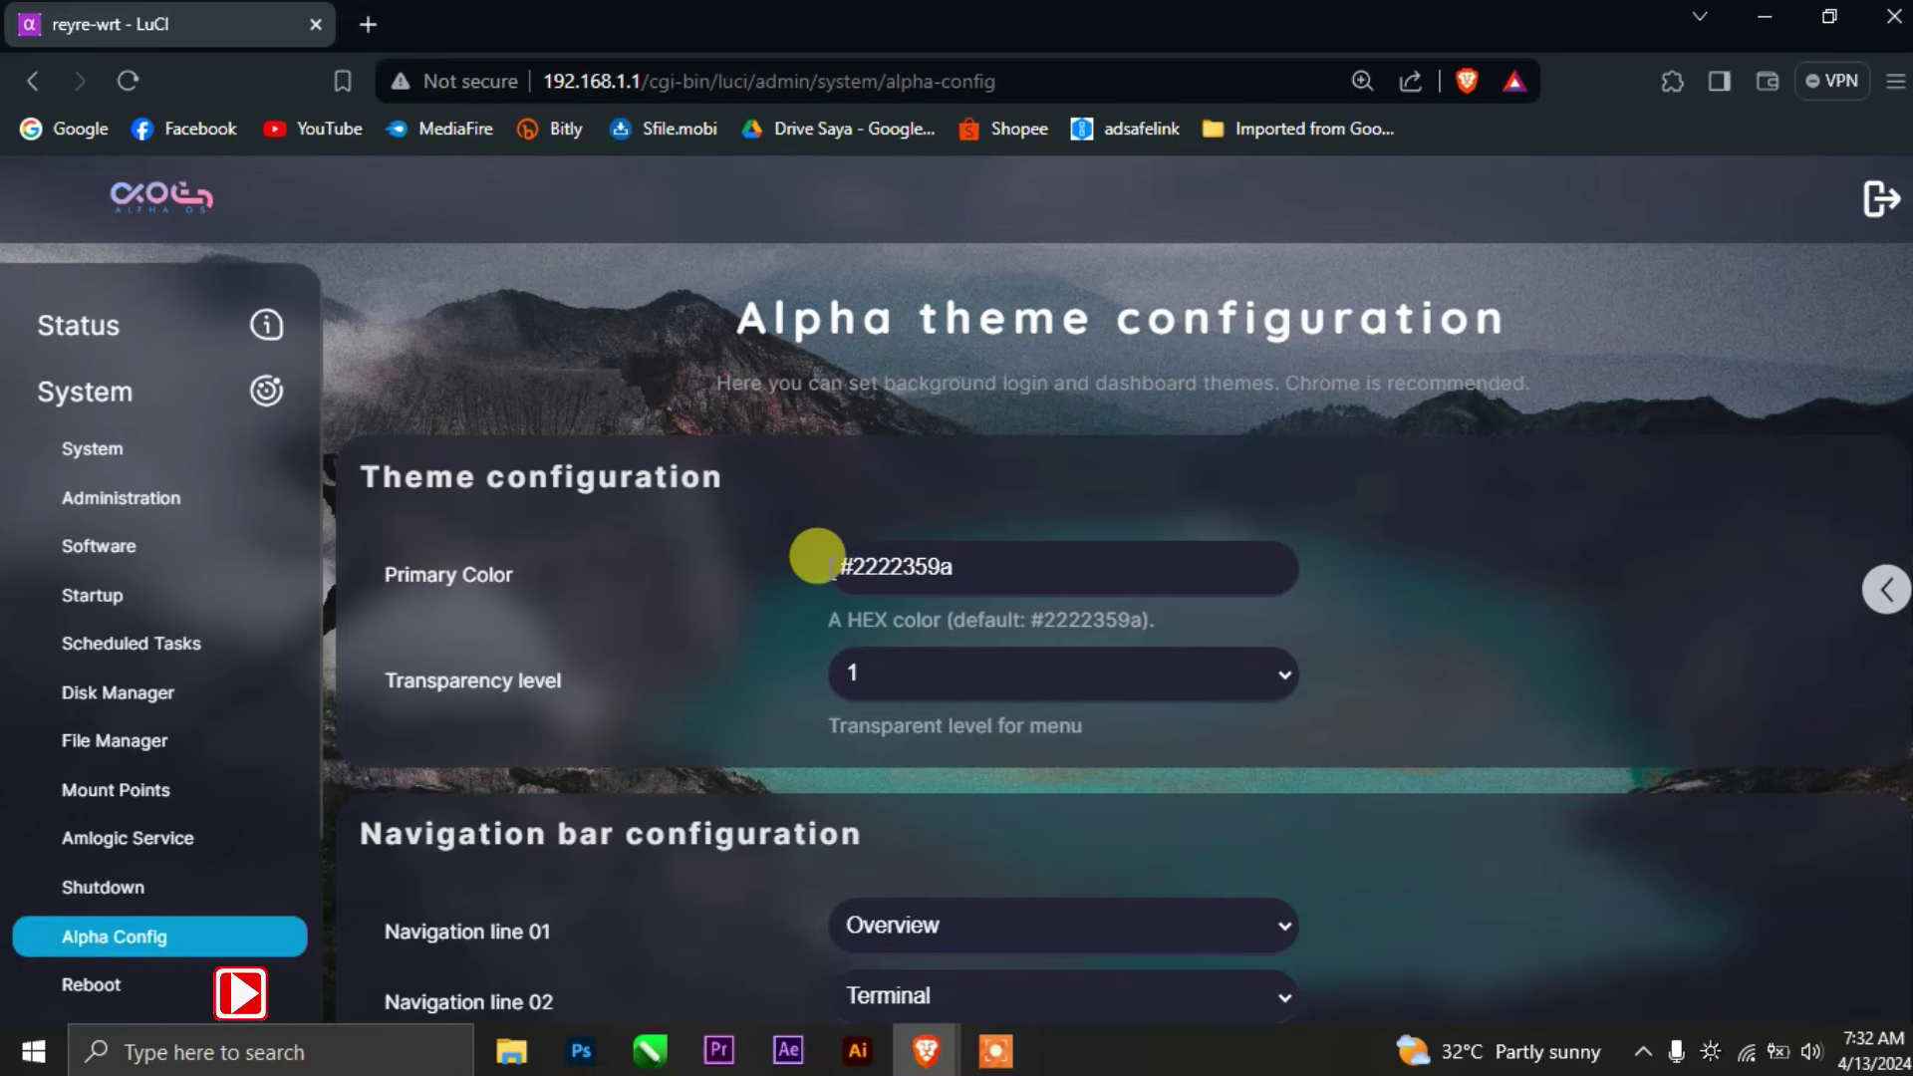
Step: Set the Alpha theme's transparency level to 0 and save and apply the configuration
drag(811, 549, 1017, 550)
scroll(1017, 551, down, 2)
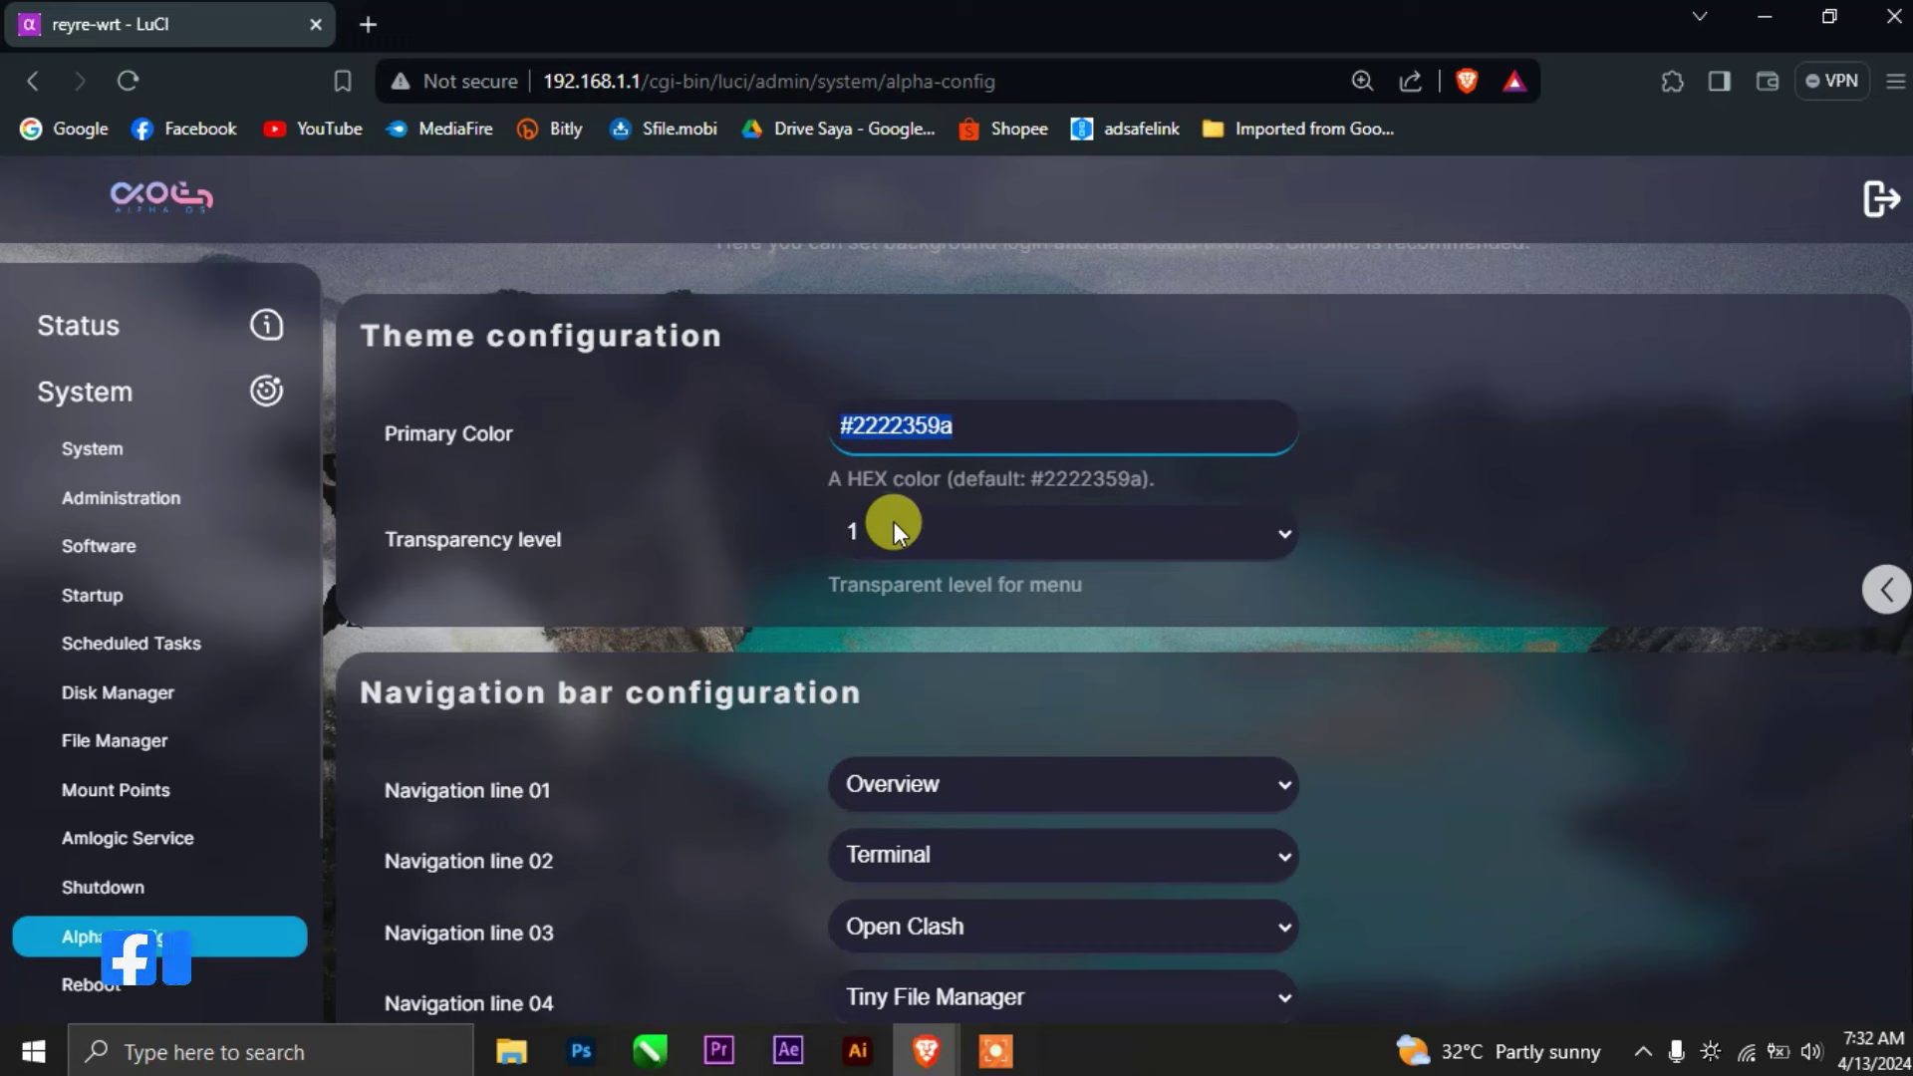
click(963, 538)
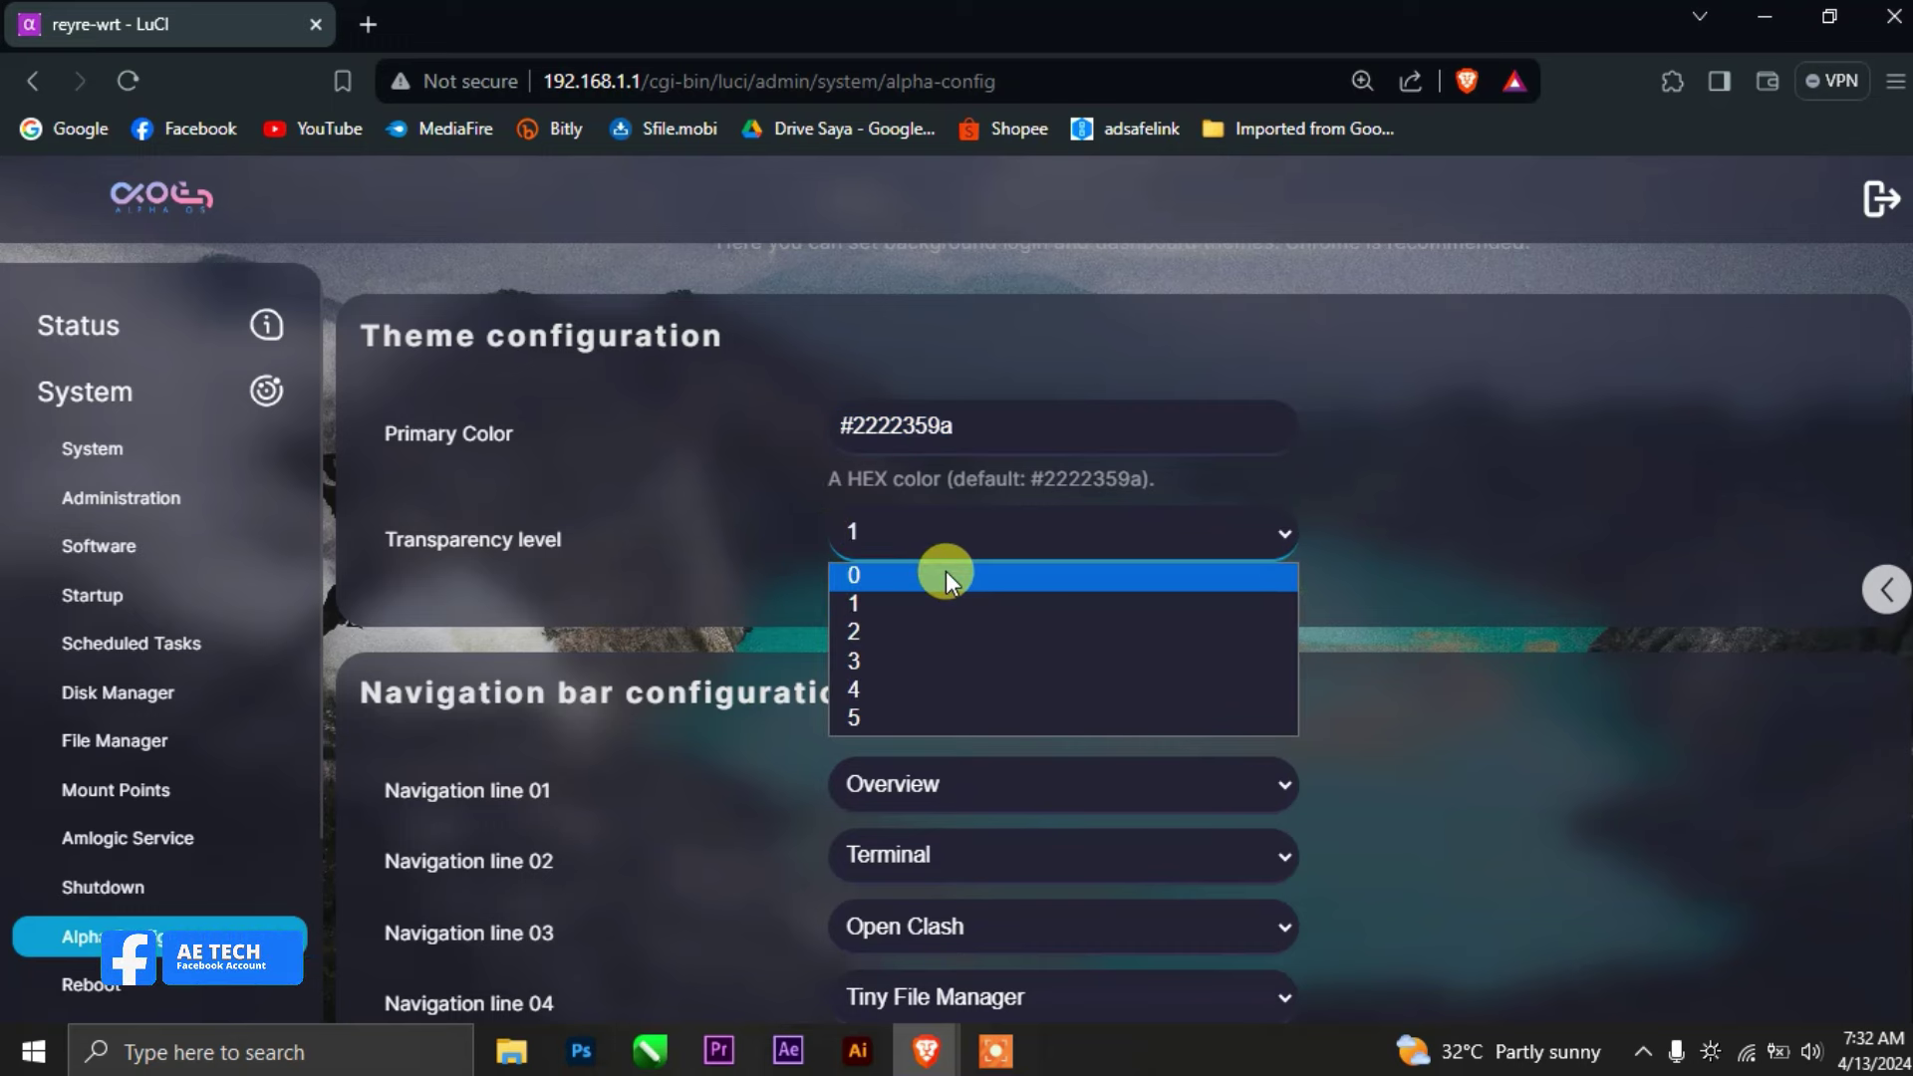
click(946, 575)
scroll(1257, 680, down, 8)
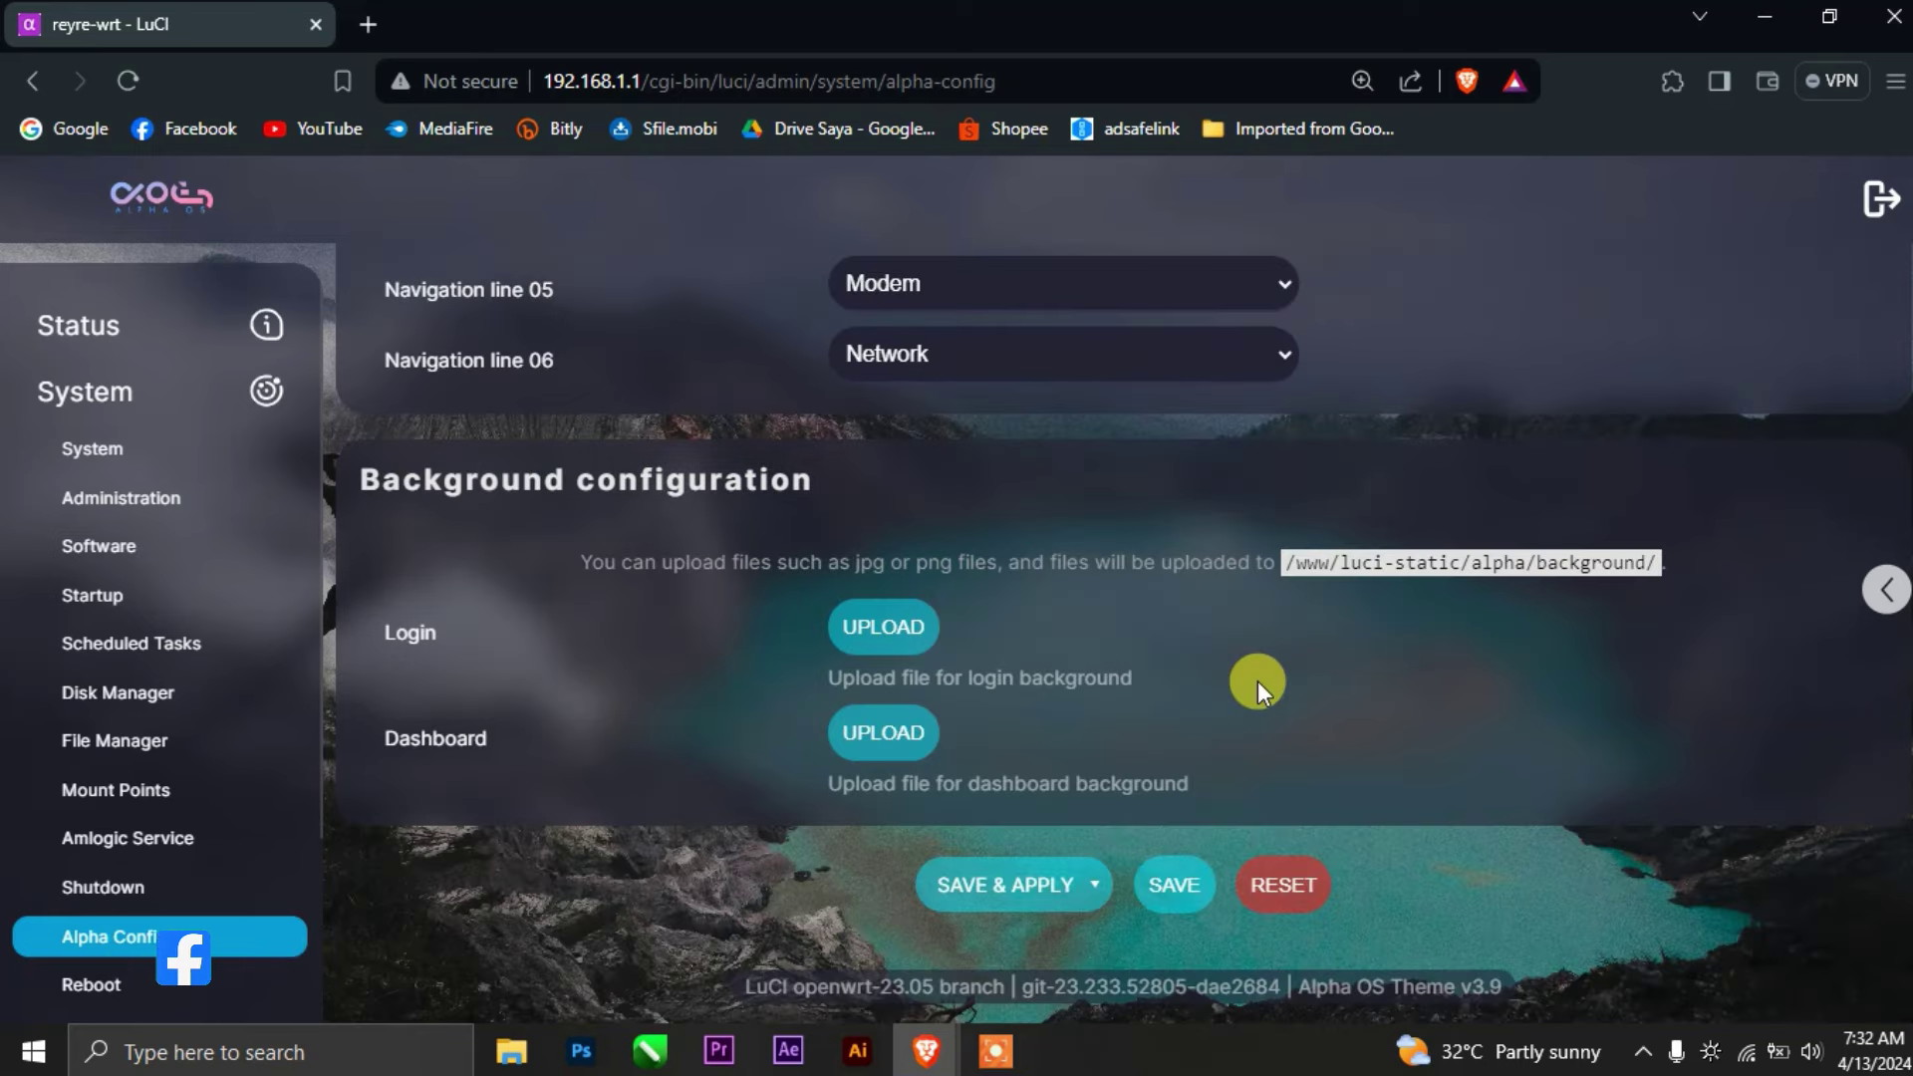
click(1035, 885)
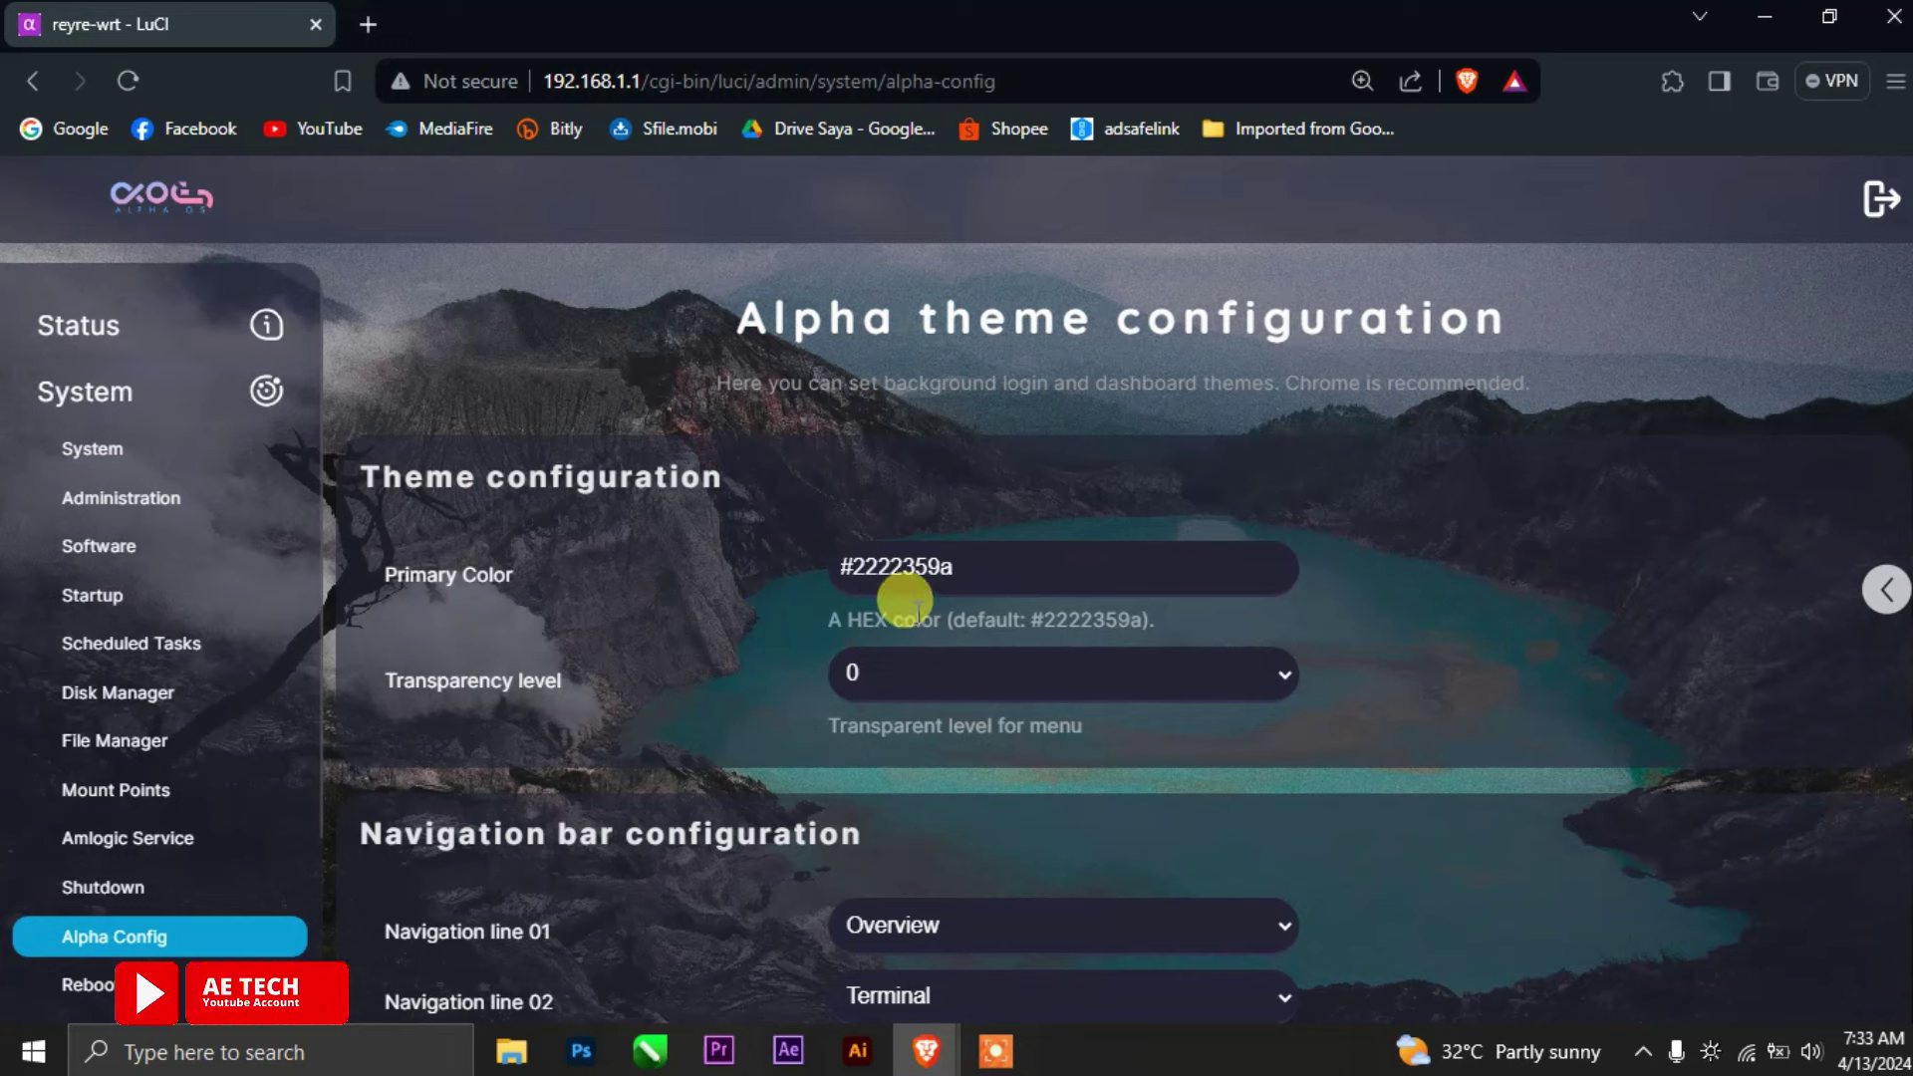
Step: Set the Alpha theme's transparency level to 2 and save and apply the configuration
click(1008, 698)
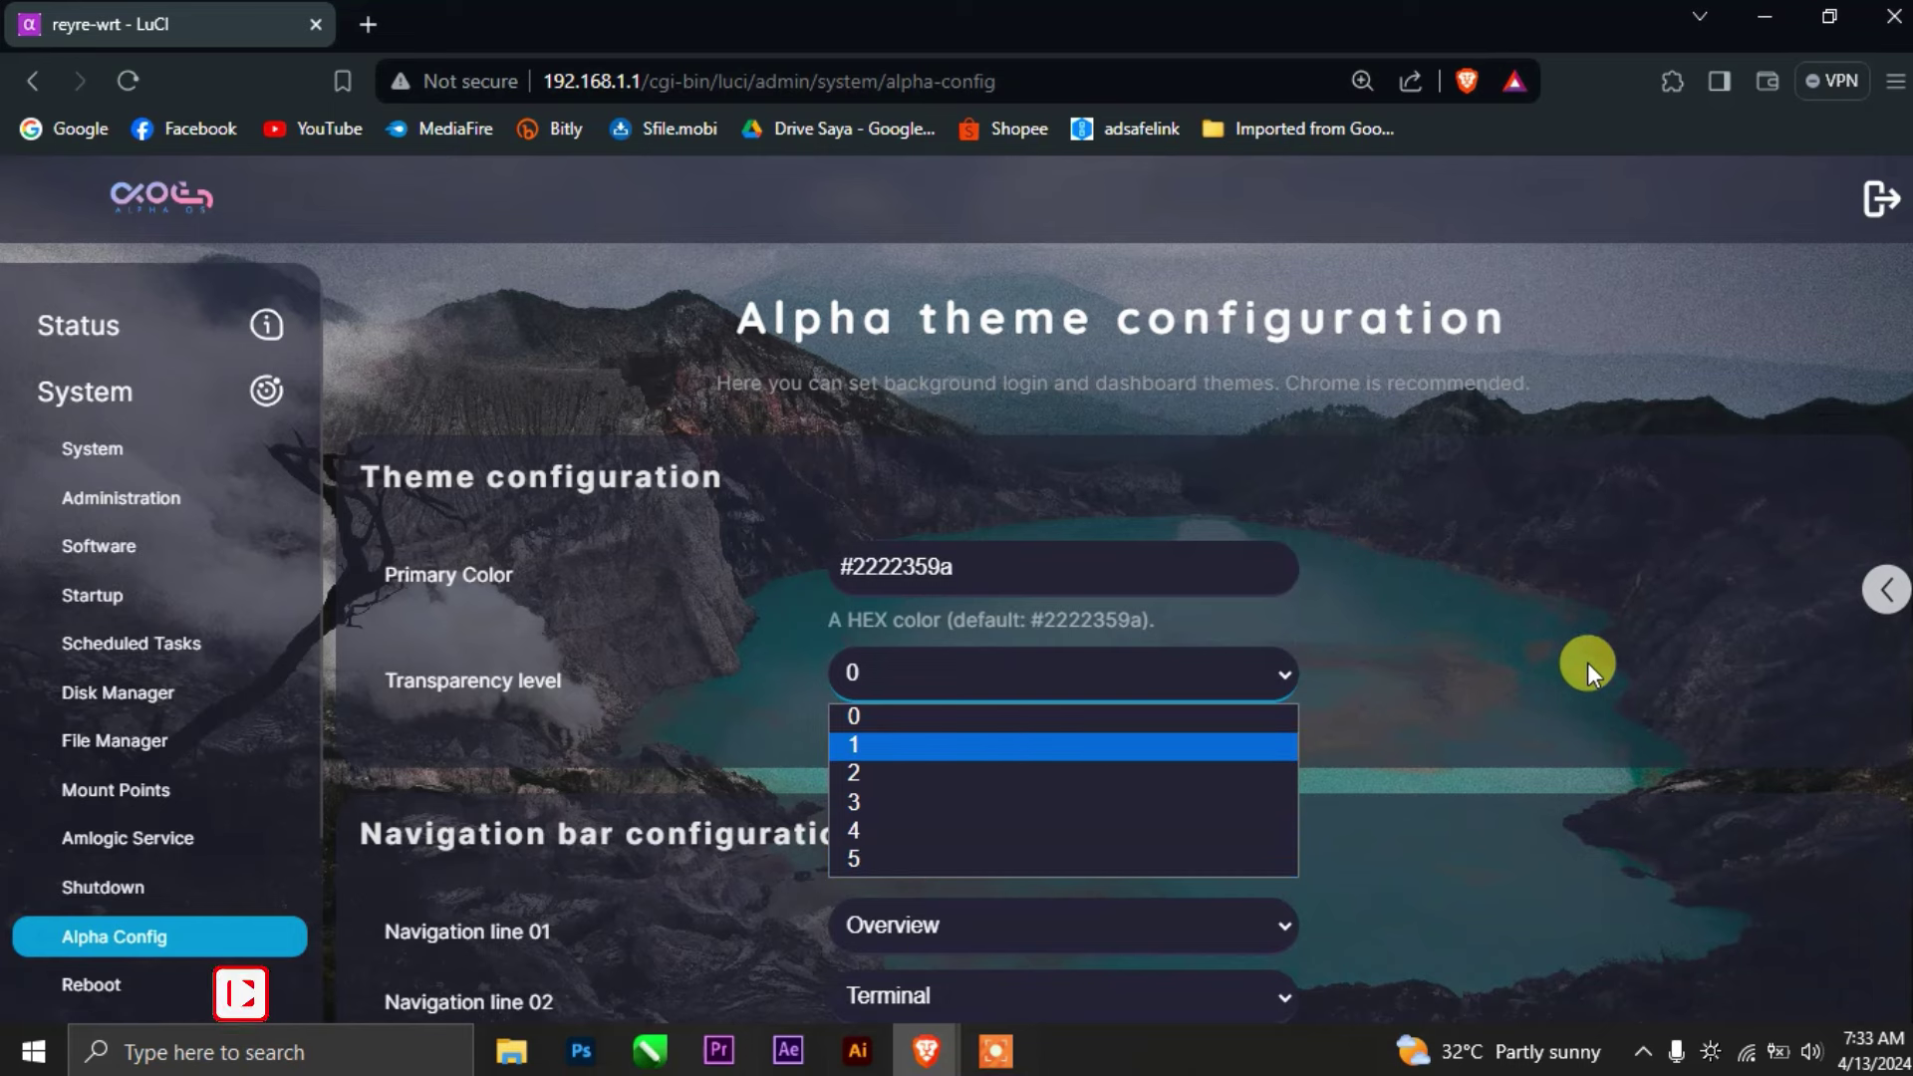
click(1491, 660)
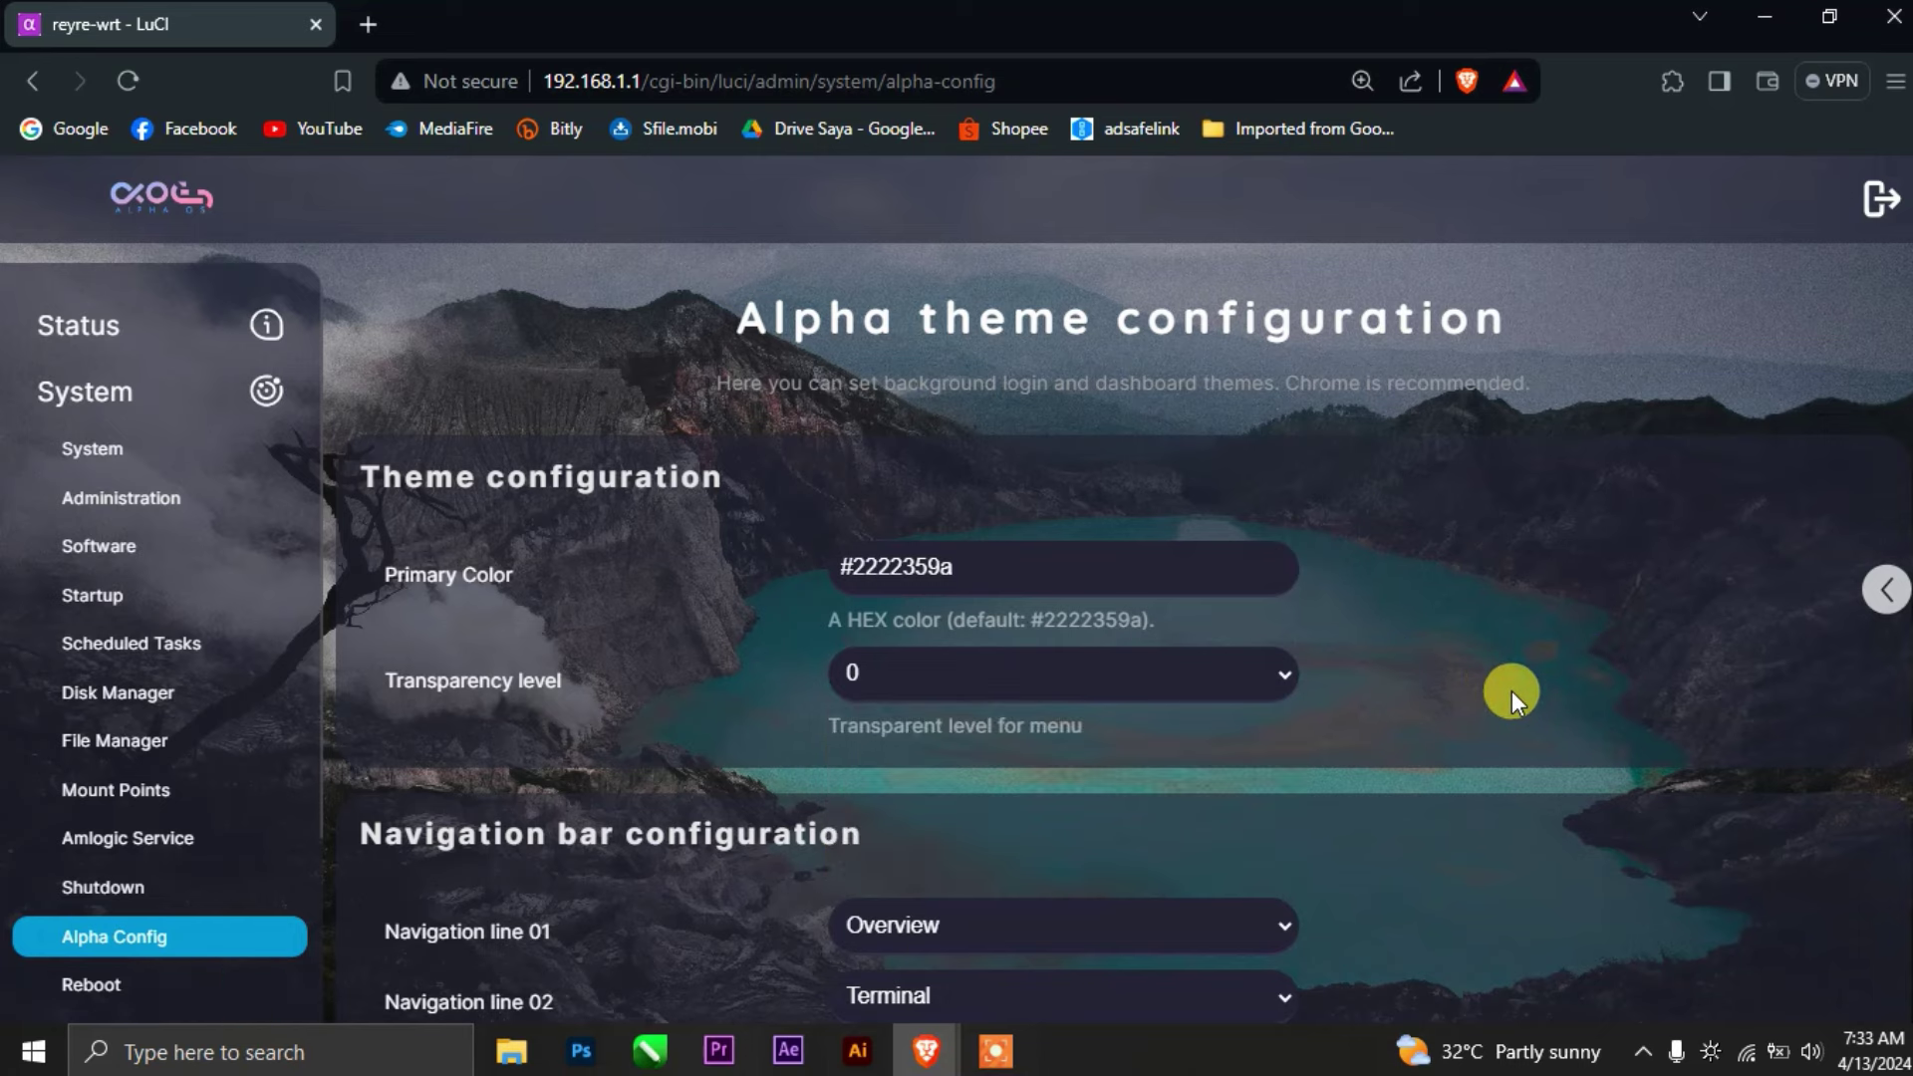
scroll(1511, 691, down, 3)
click(1157, 409)
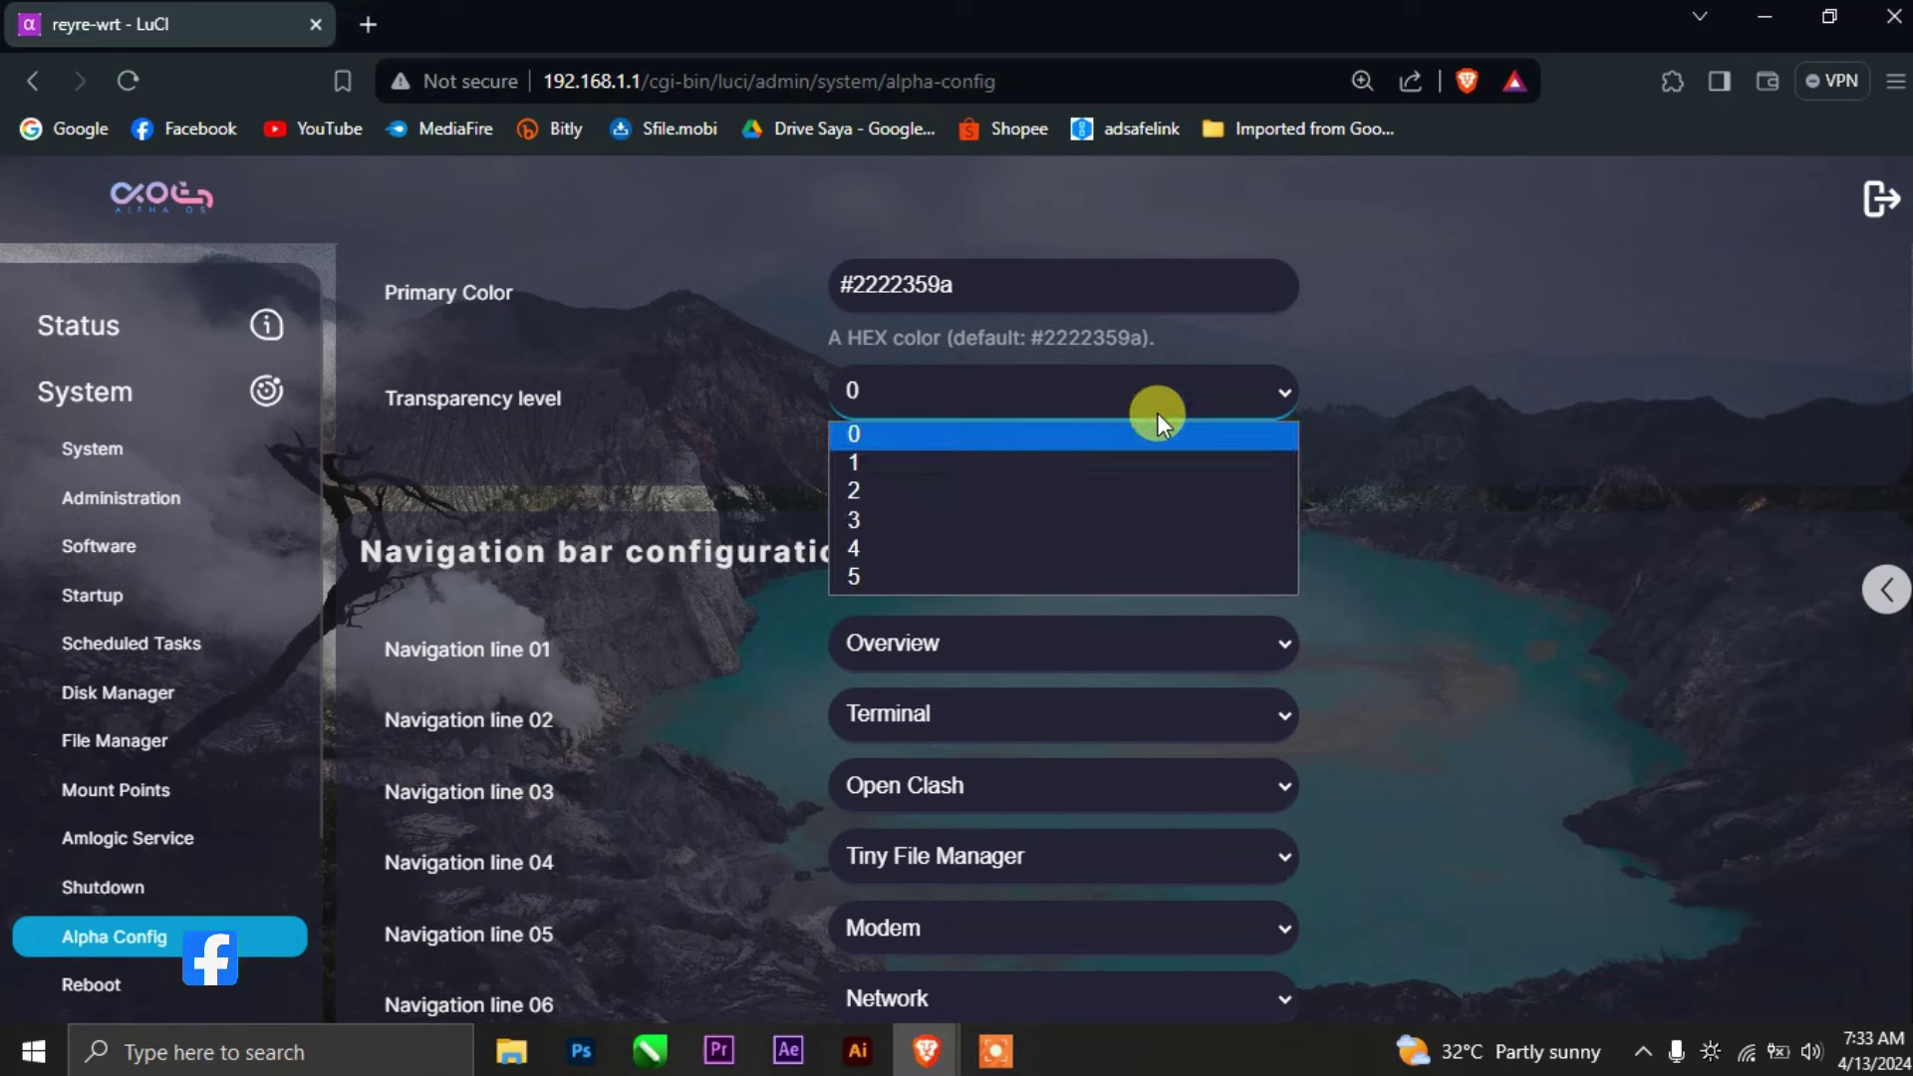
click(1088, 492)
scroll(1180, 708, down, 6)
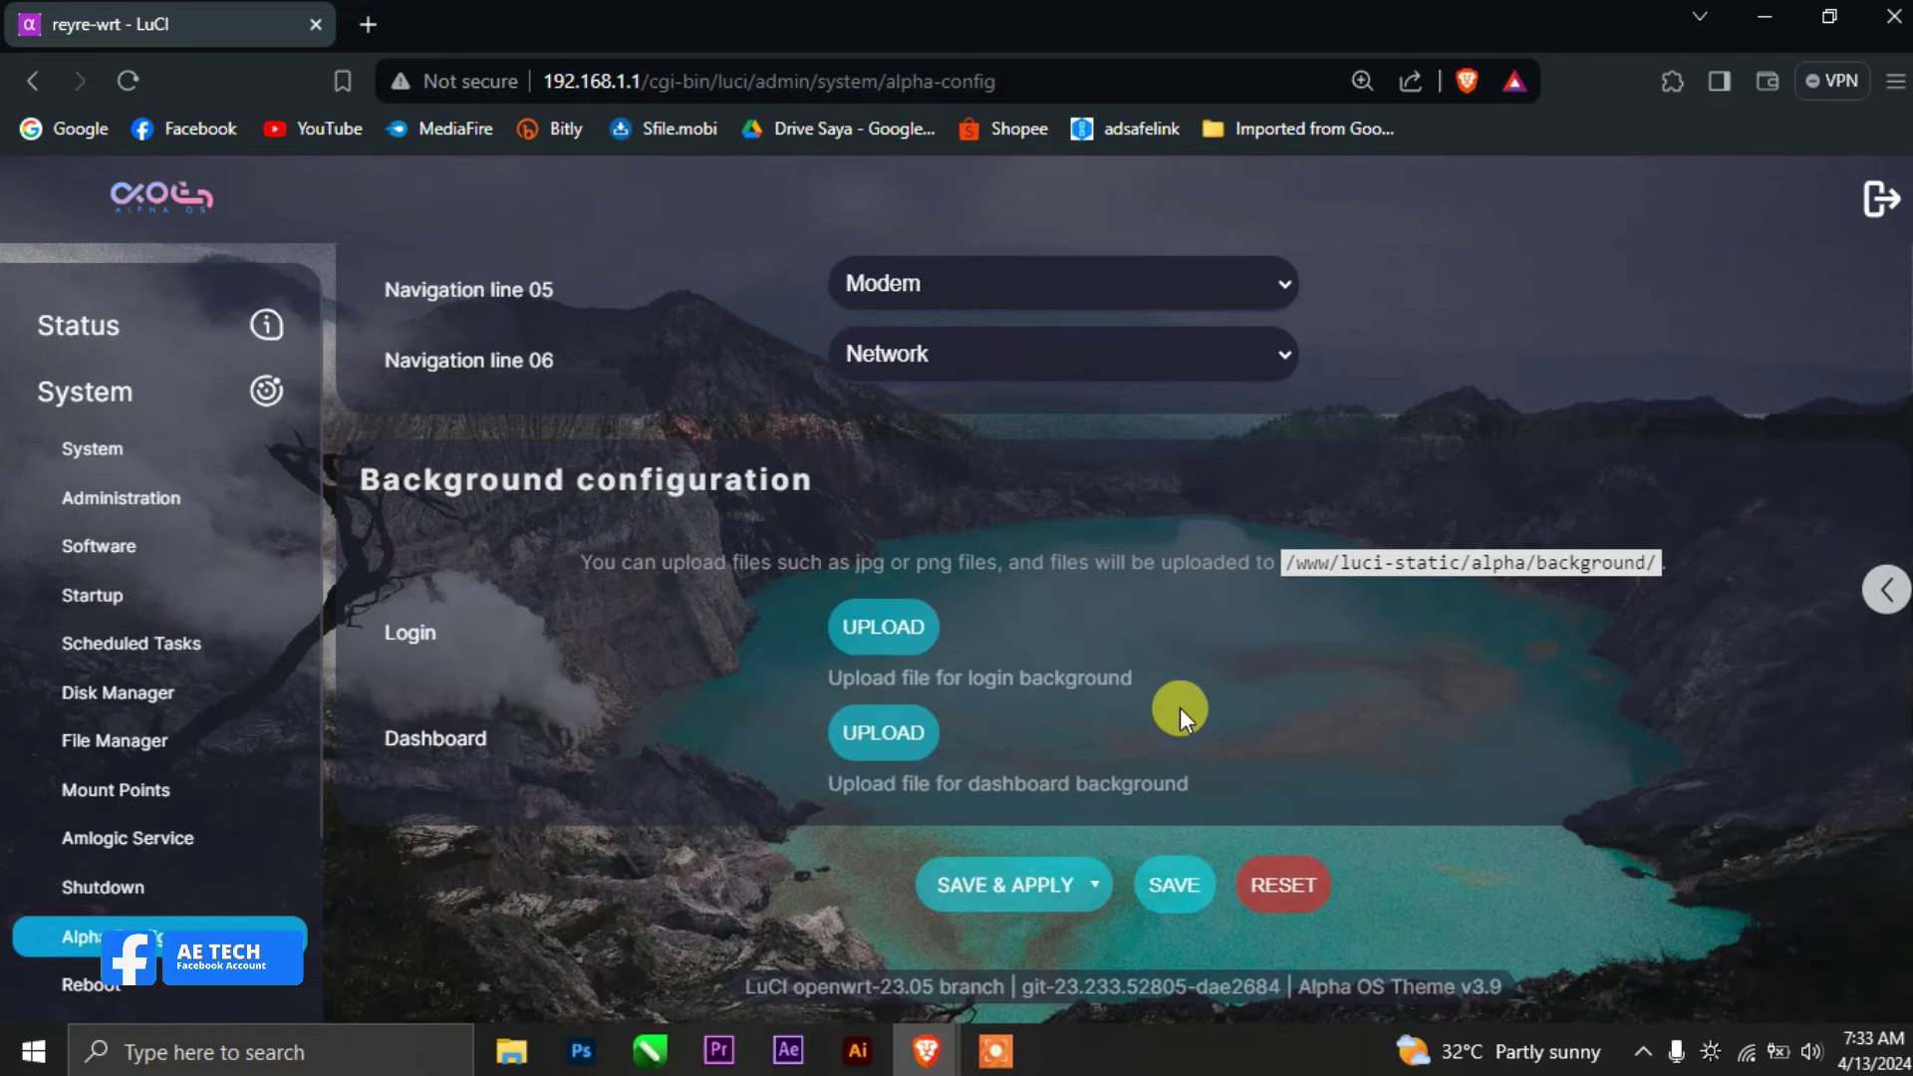
click(1027, 885)
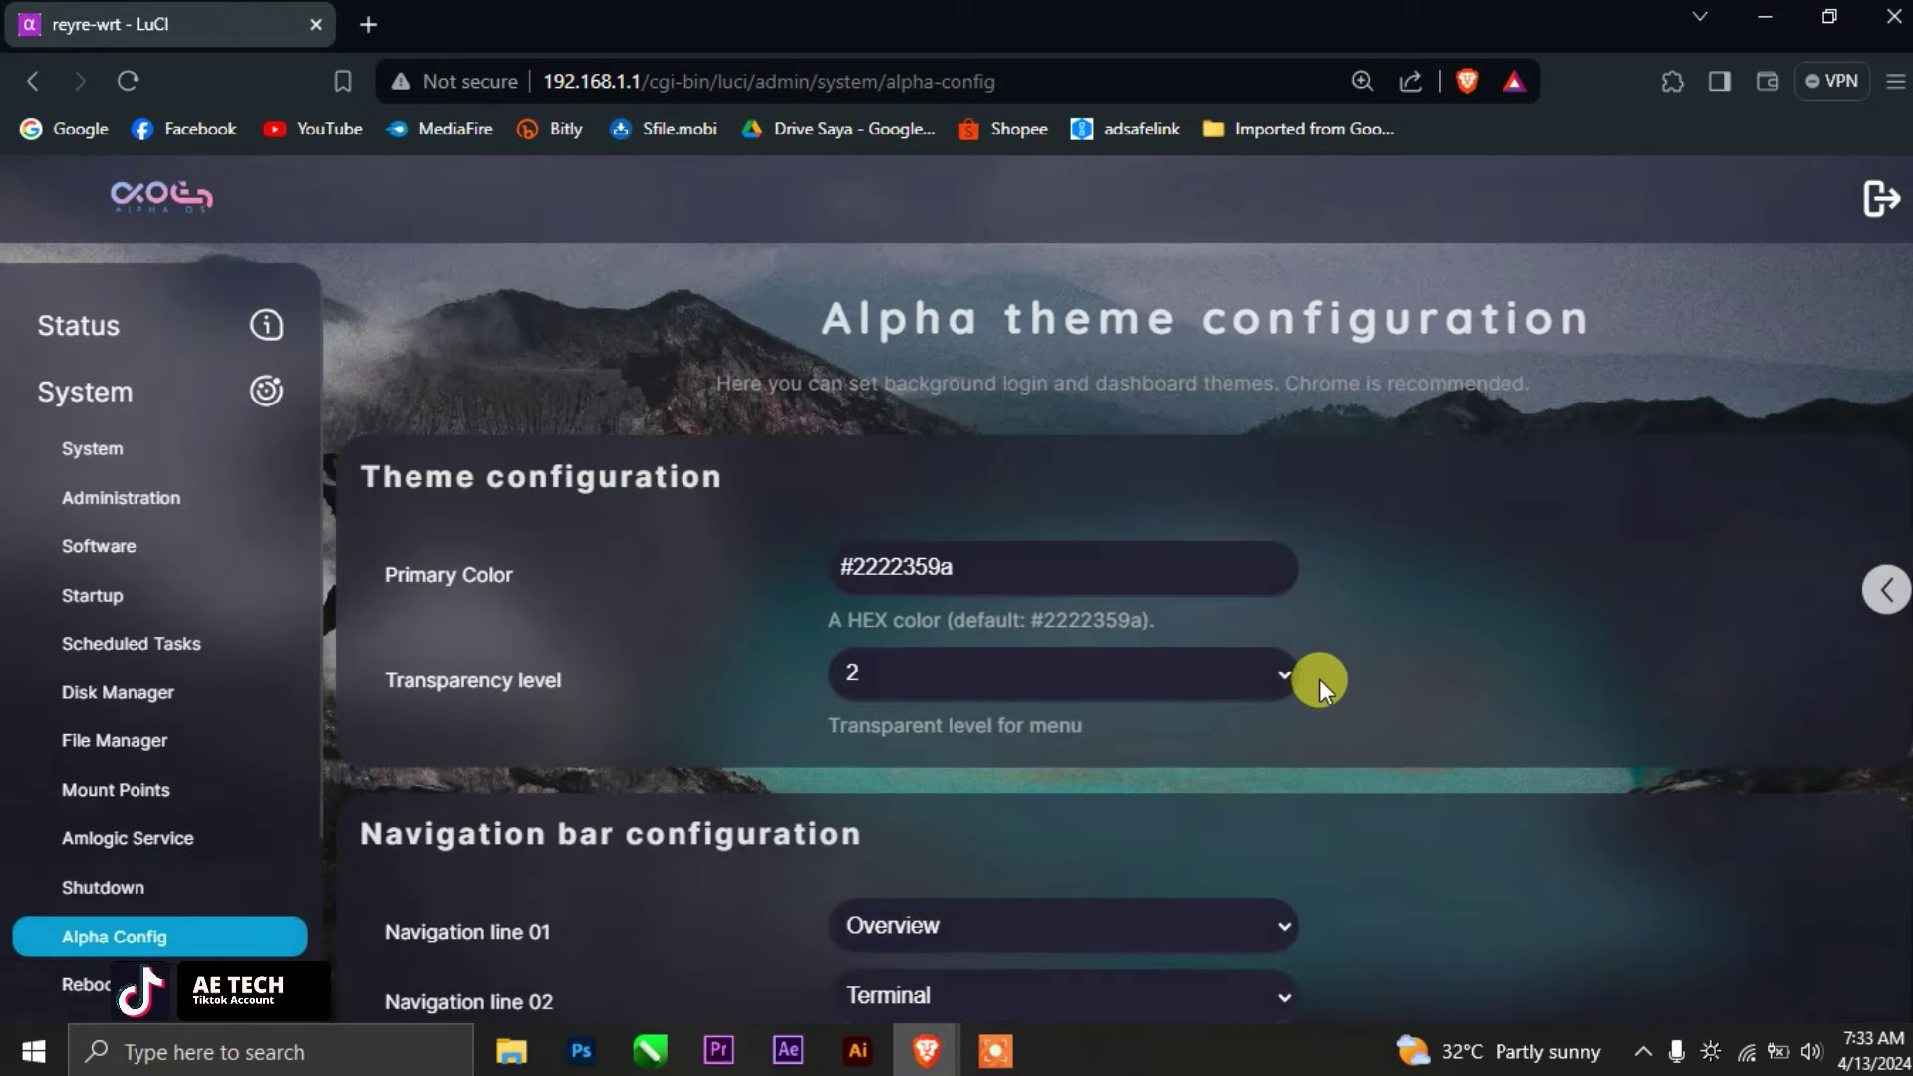
Step: Expand the floating navigation bar, view its Overview shortcut in a new tab, and close that tab
scroll(1251, 697, down, 7)
scroll(1252, 703, up, 3)
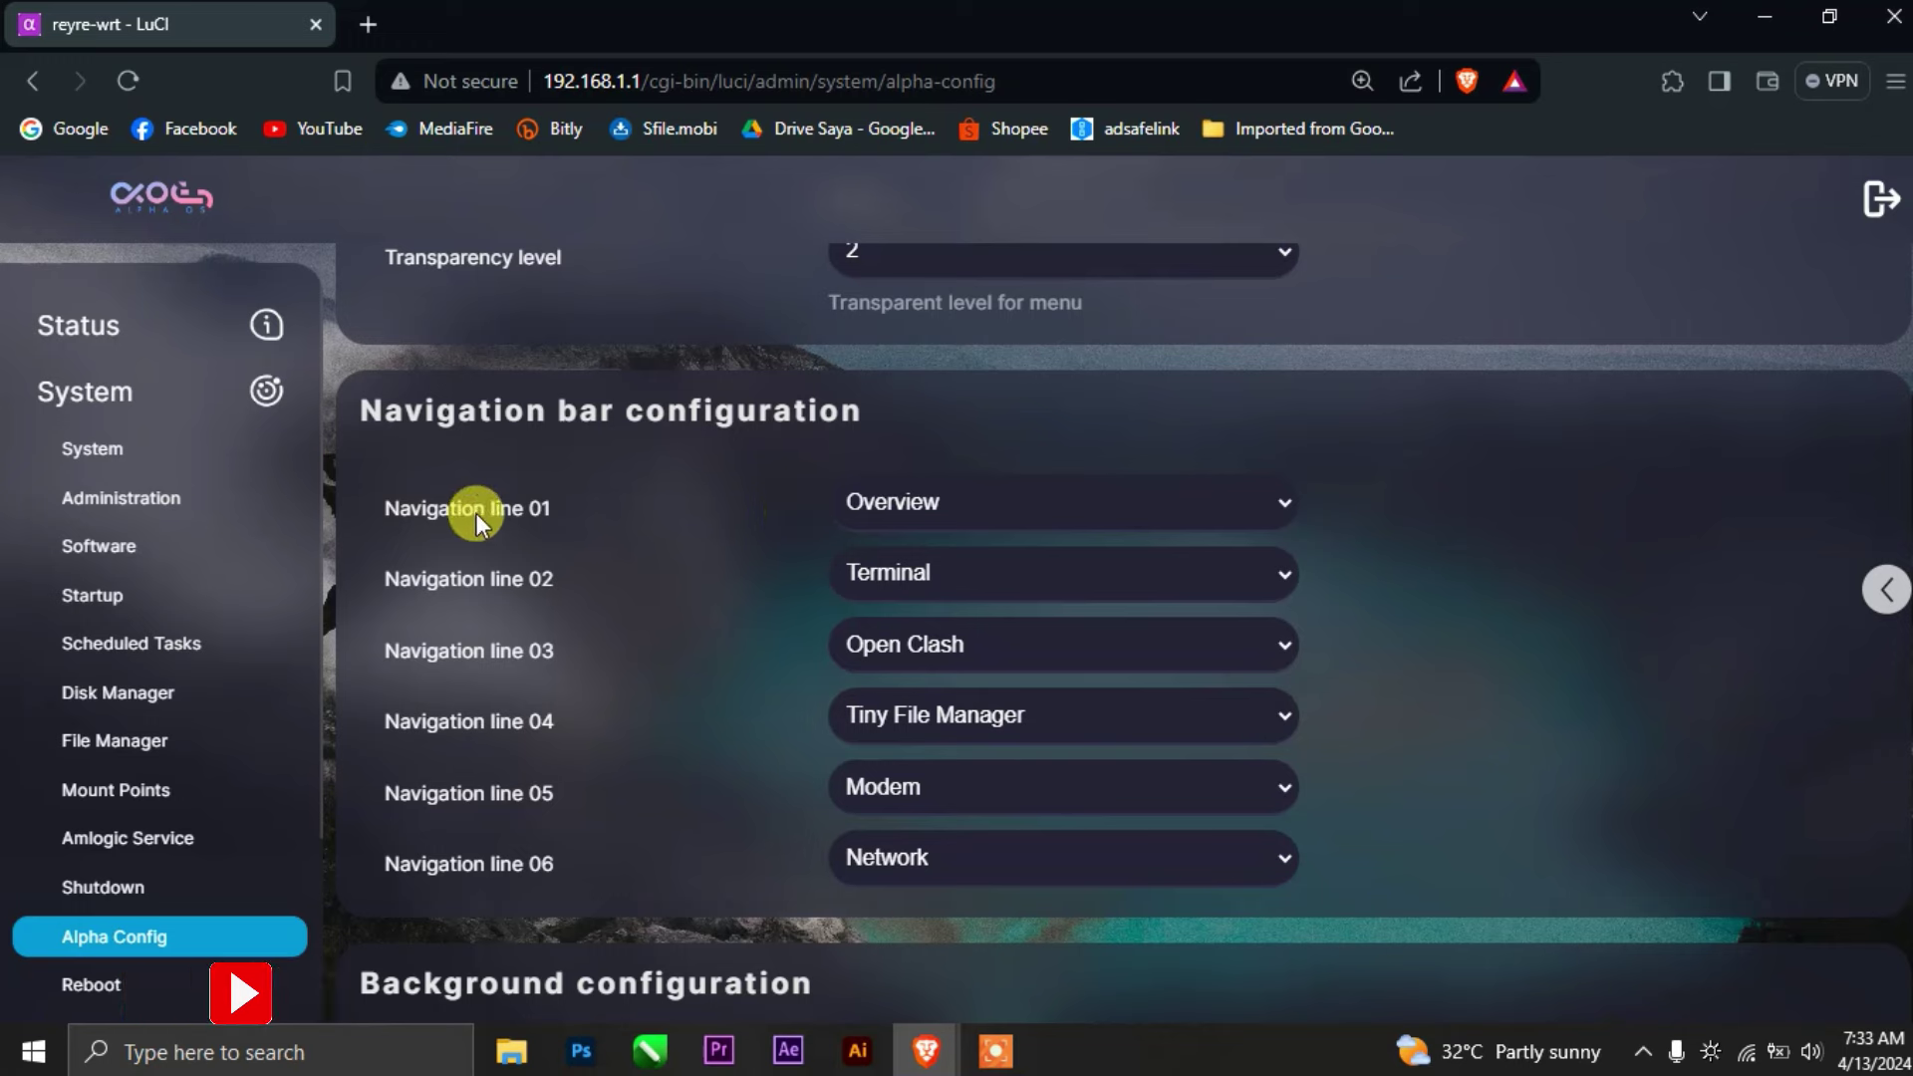
click(1896, 601)
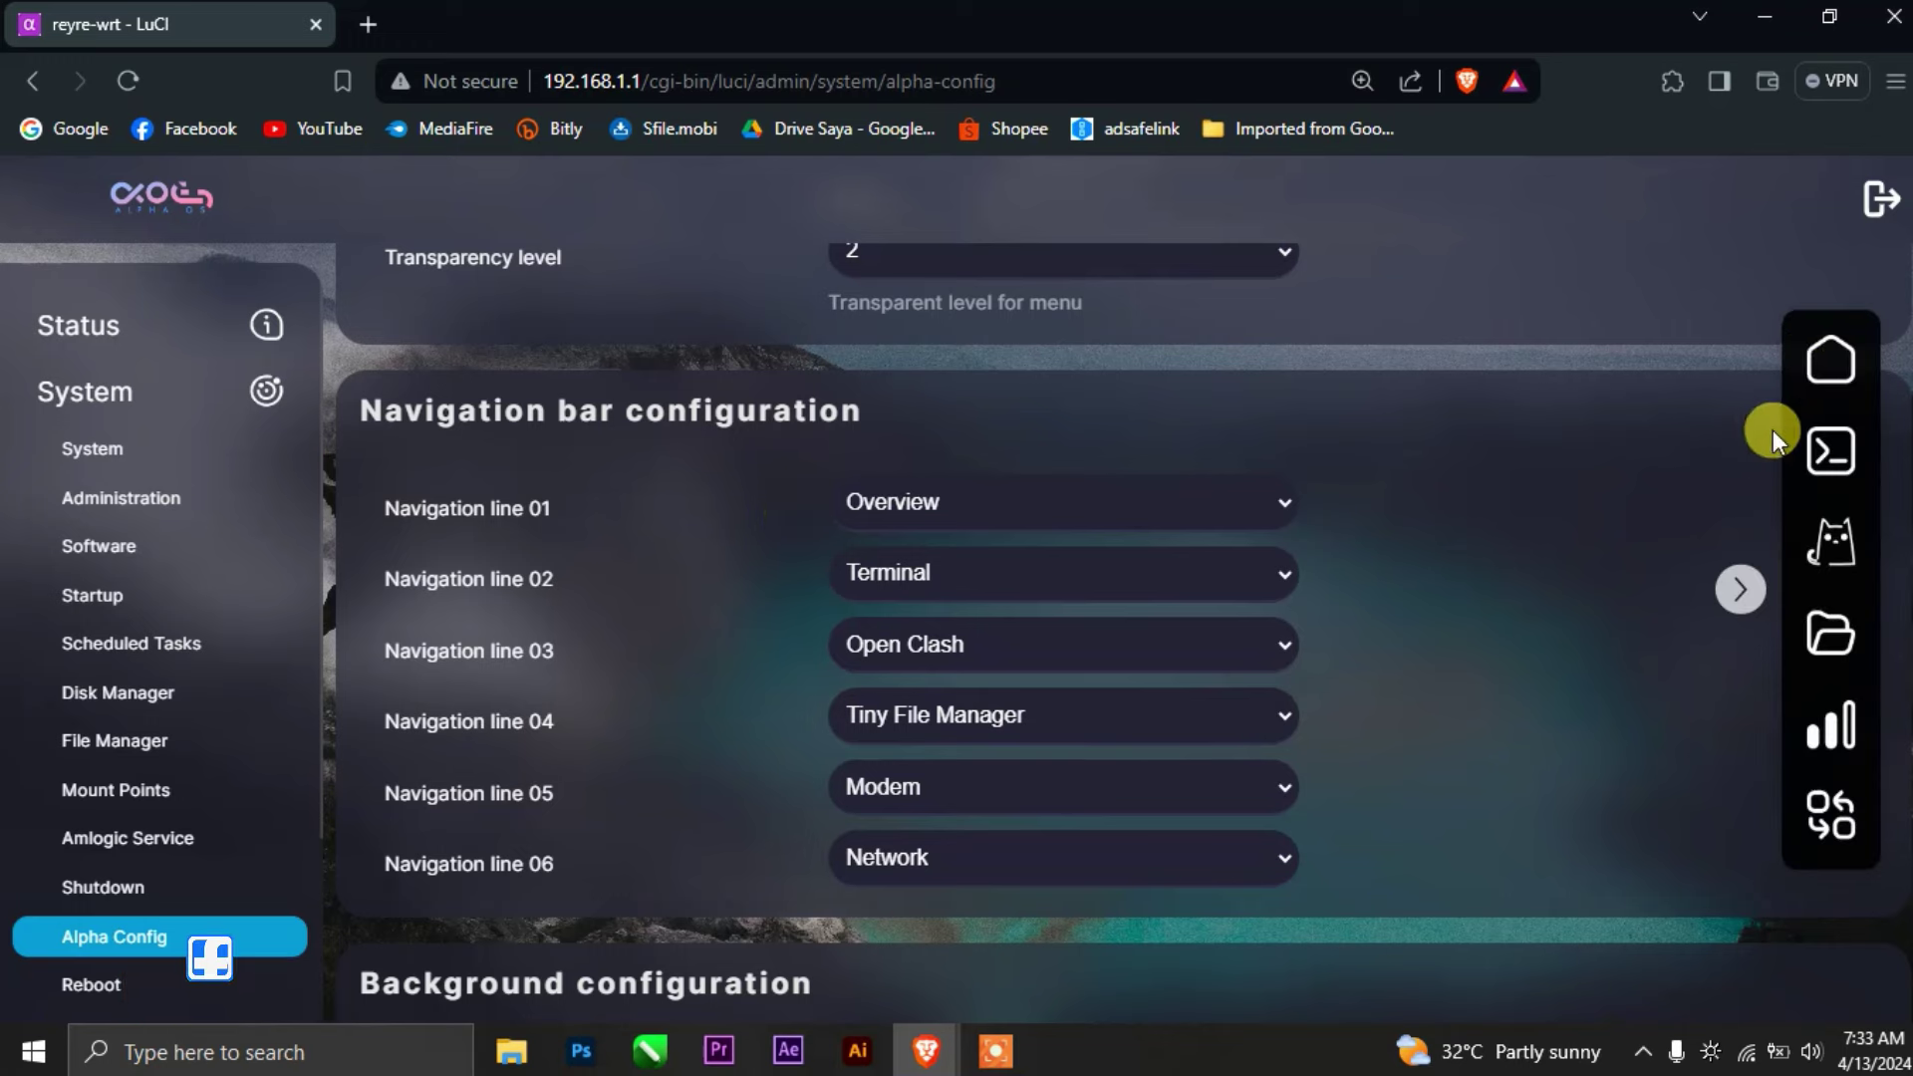
right_click(1831, 359)
click(1773, 374)
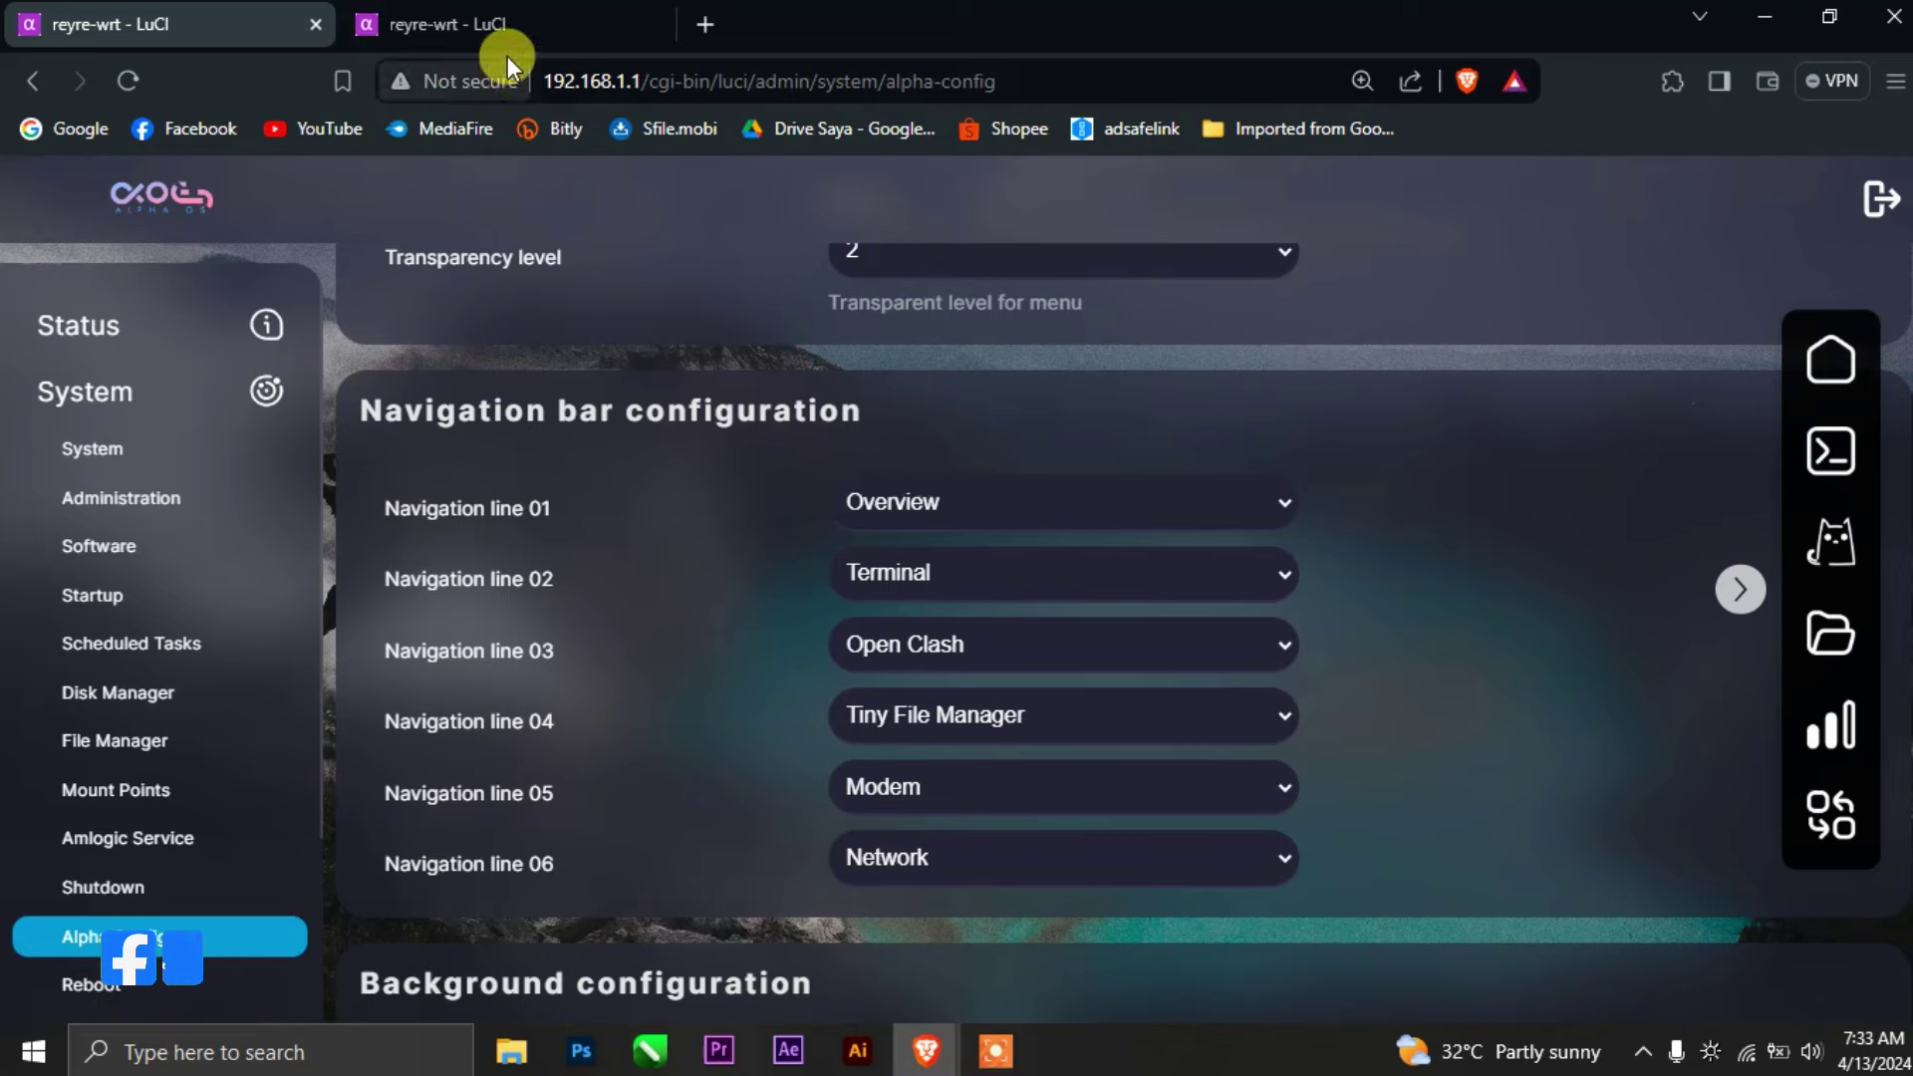
click(475, 26)
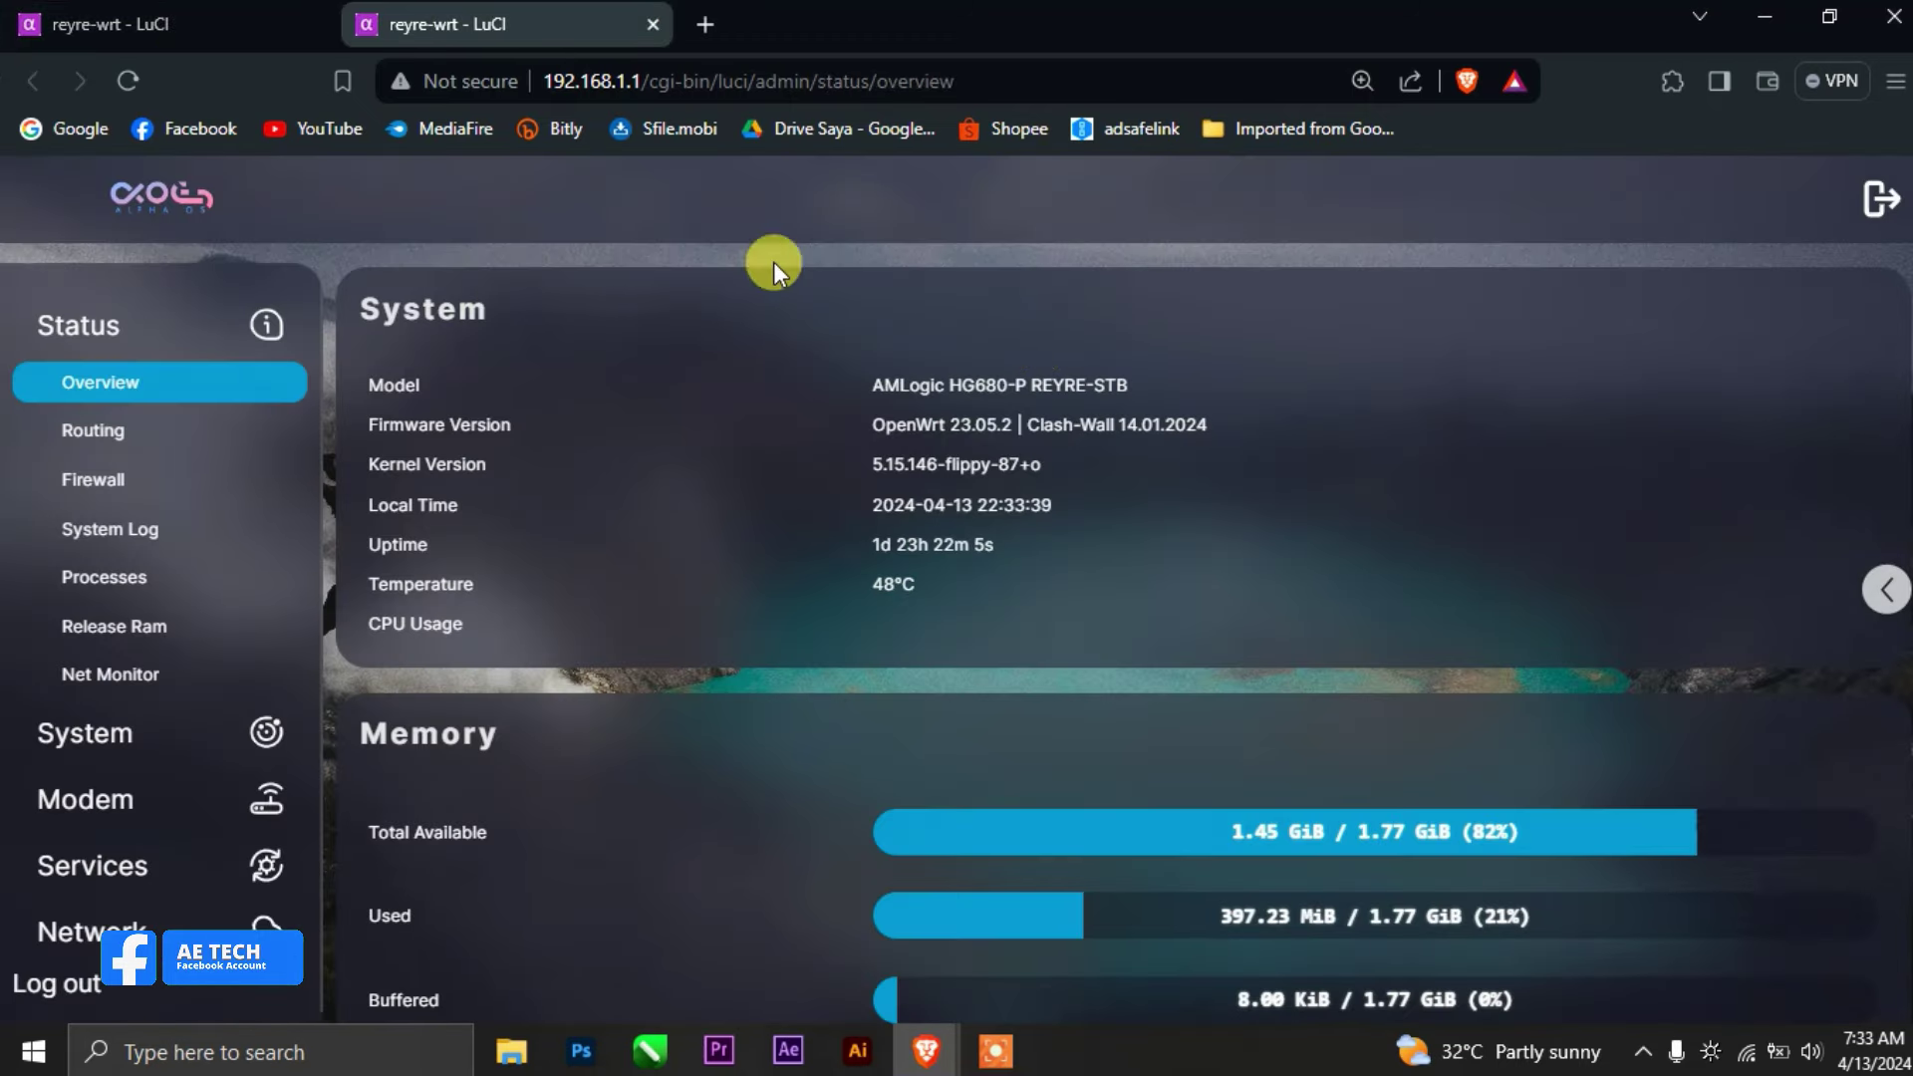
click(653, 23)
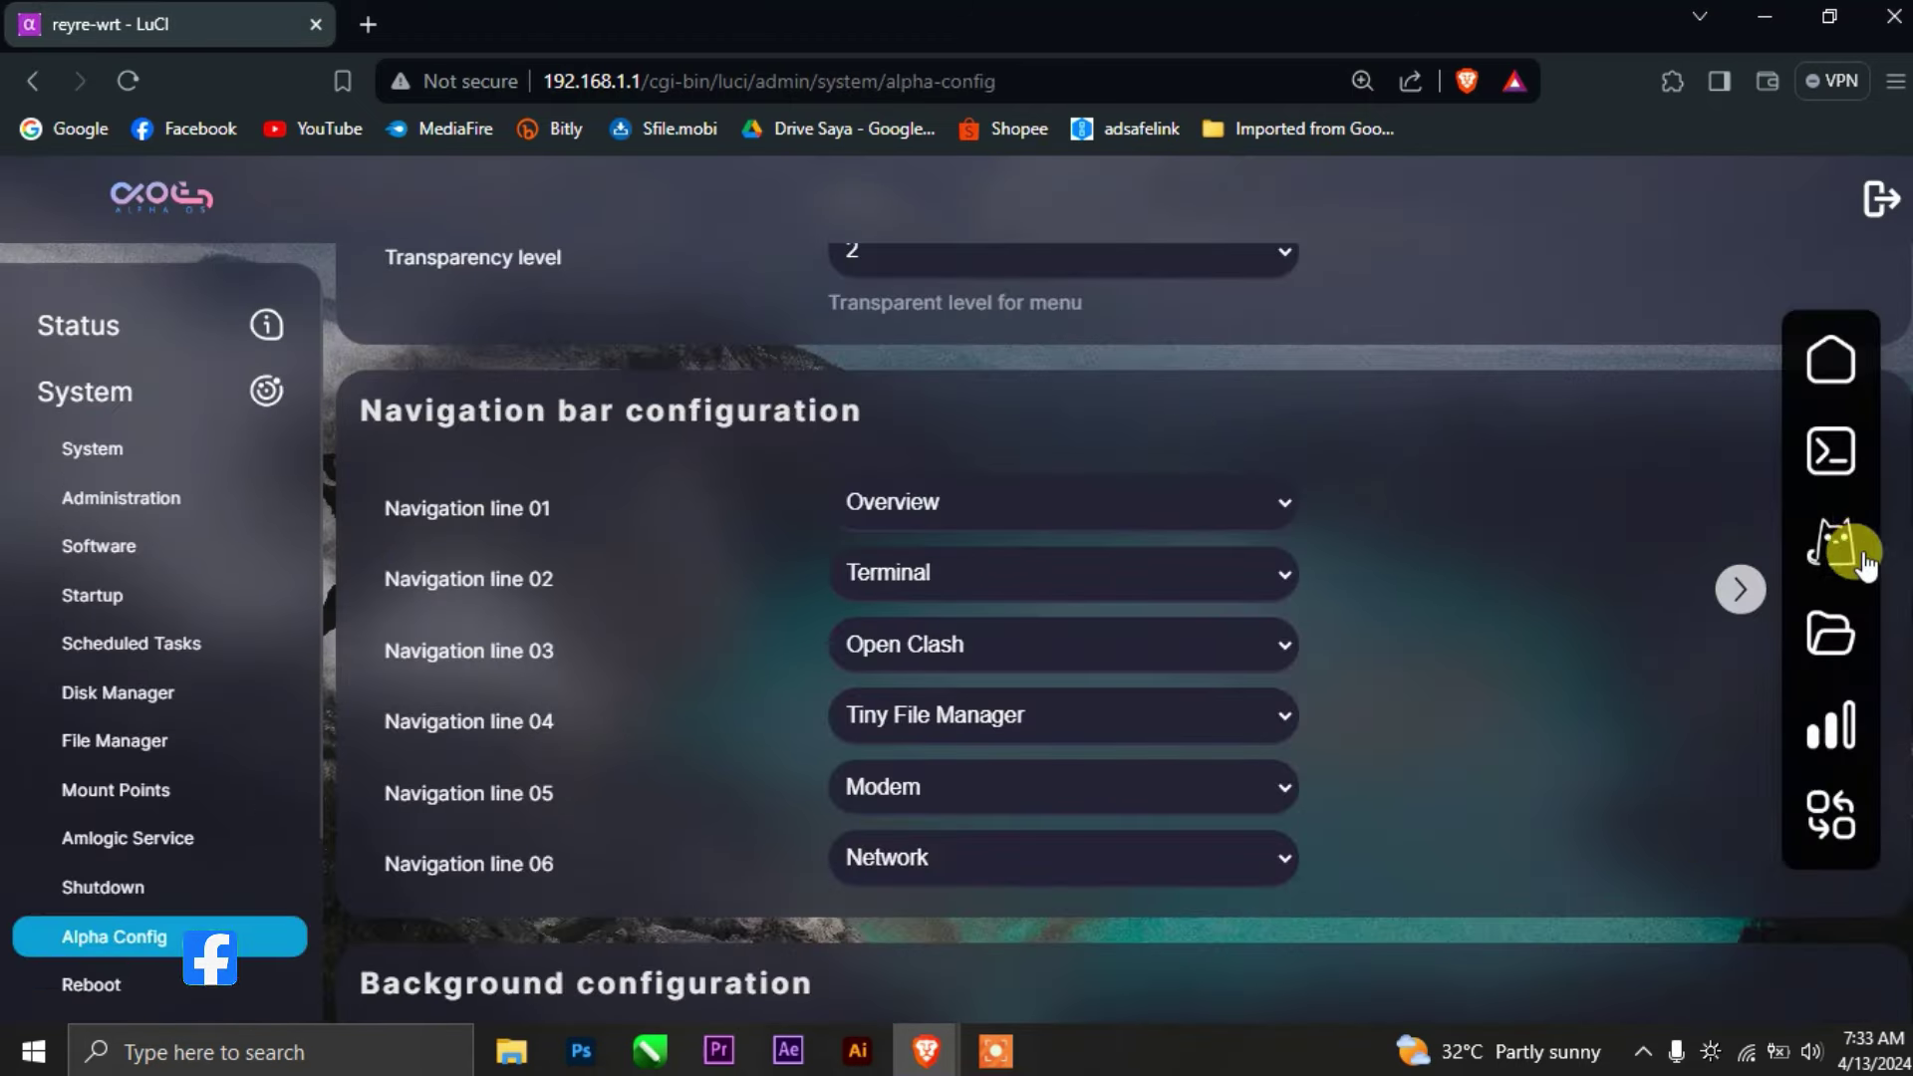
Step: View the navigation bar's OpenClash shortcut in a new tab and close that tab
right_click(1862, 562)
click(1570, 433)
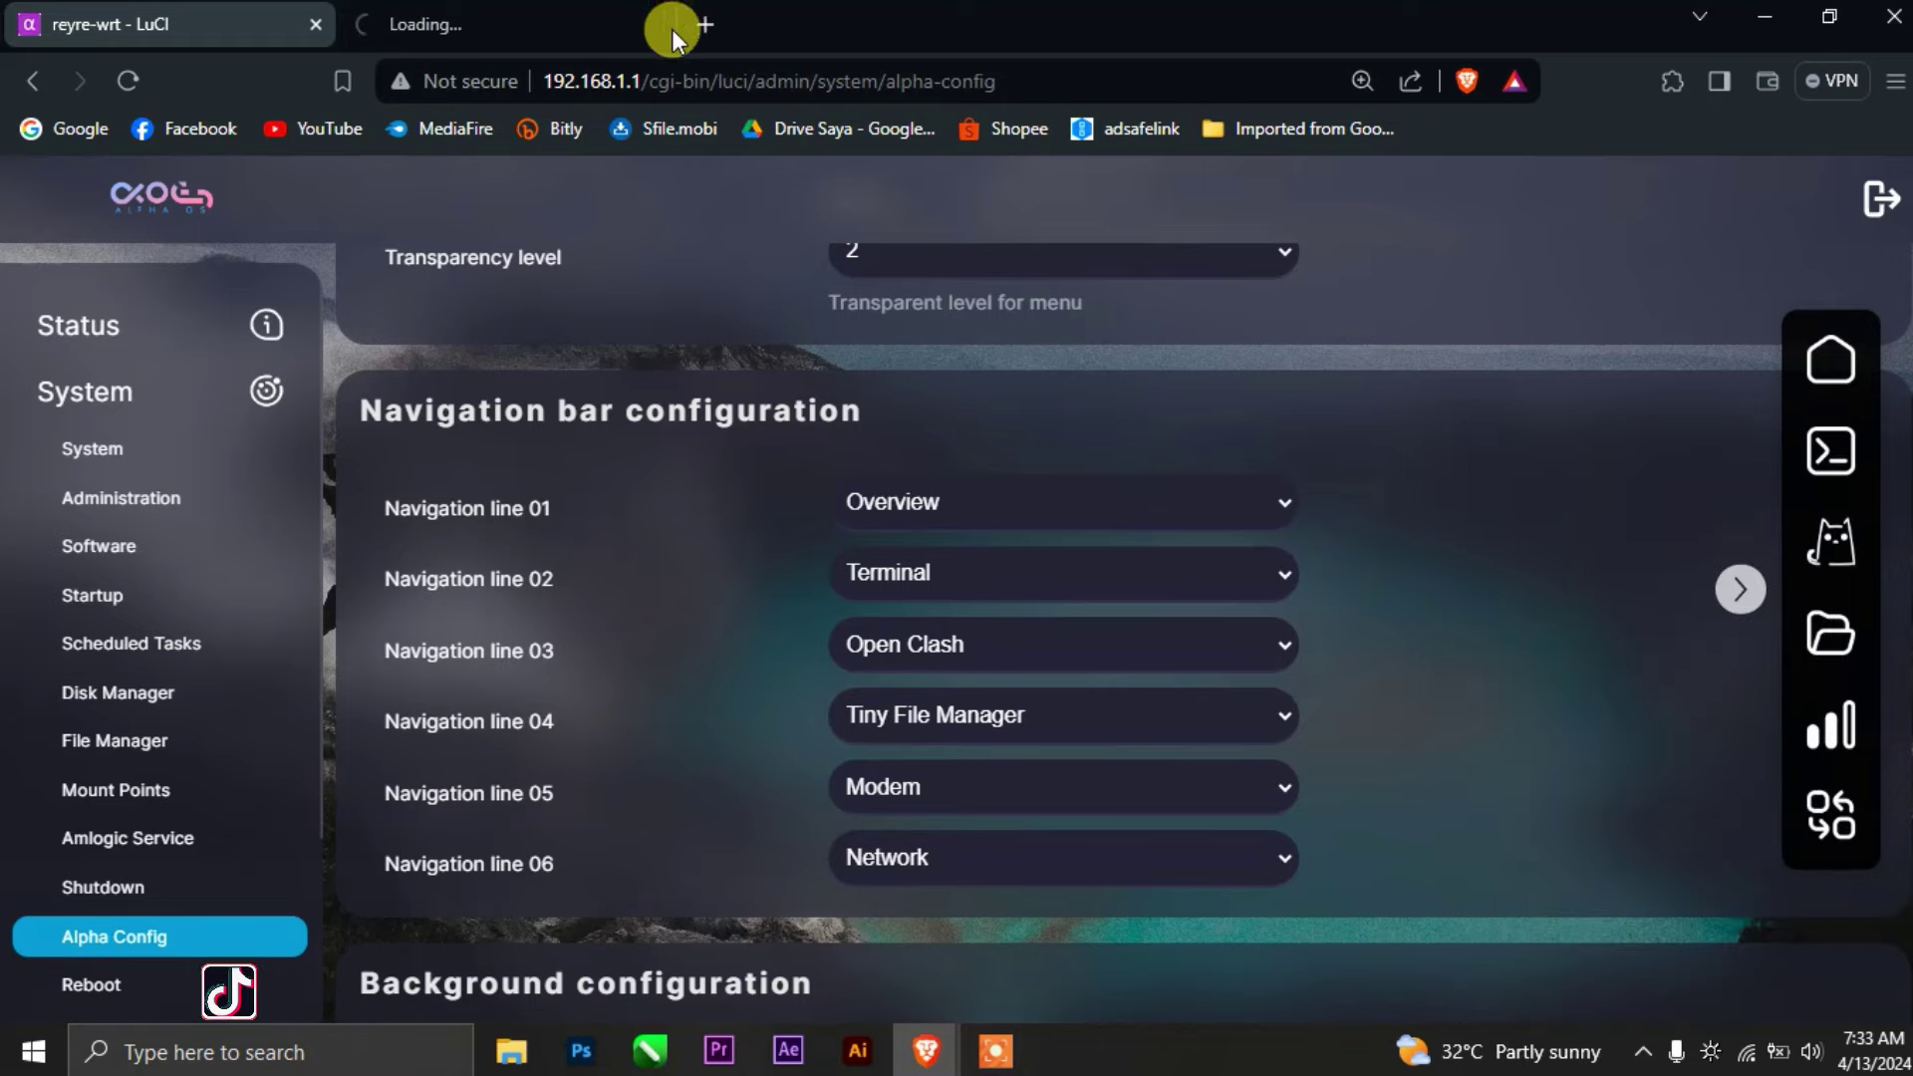
click(582, 20)
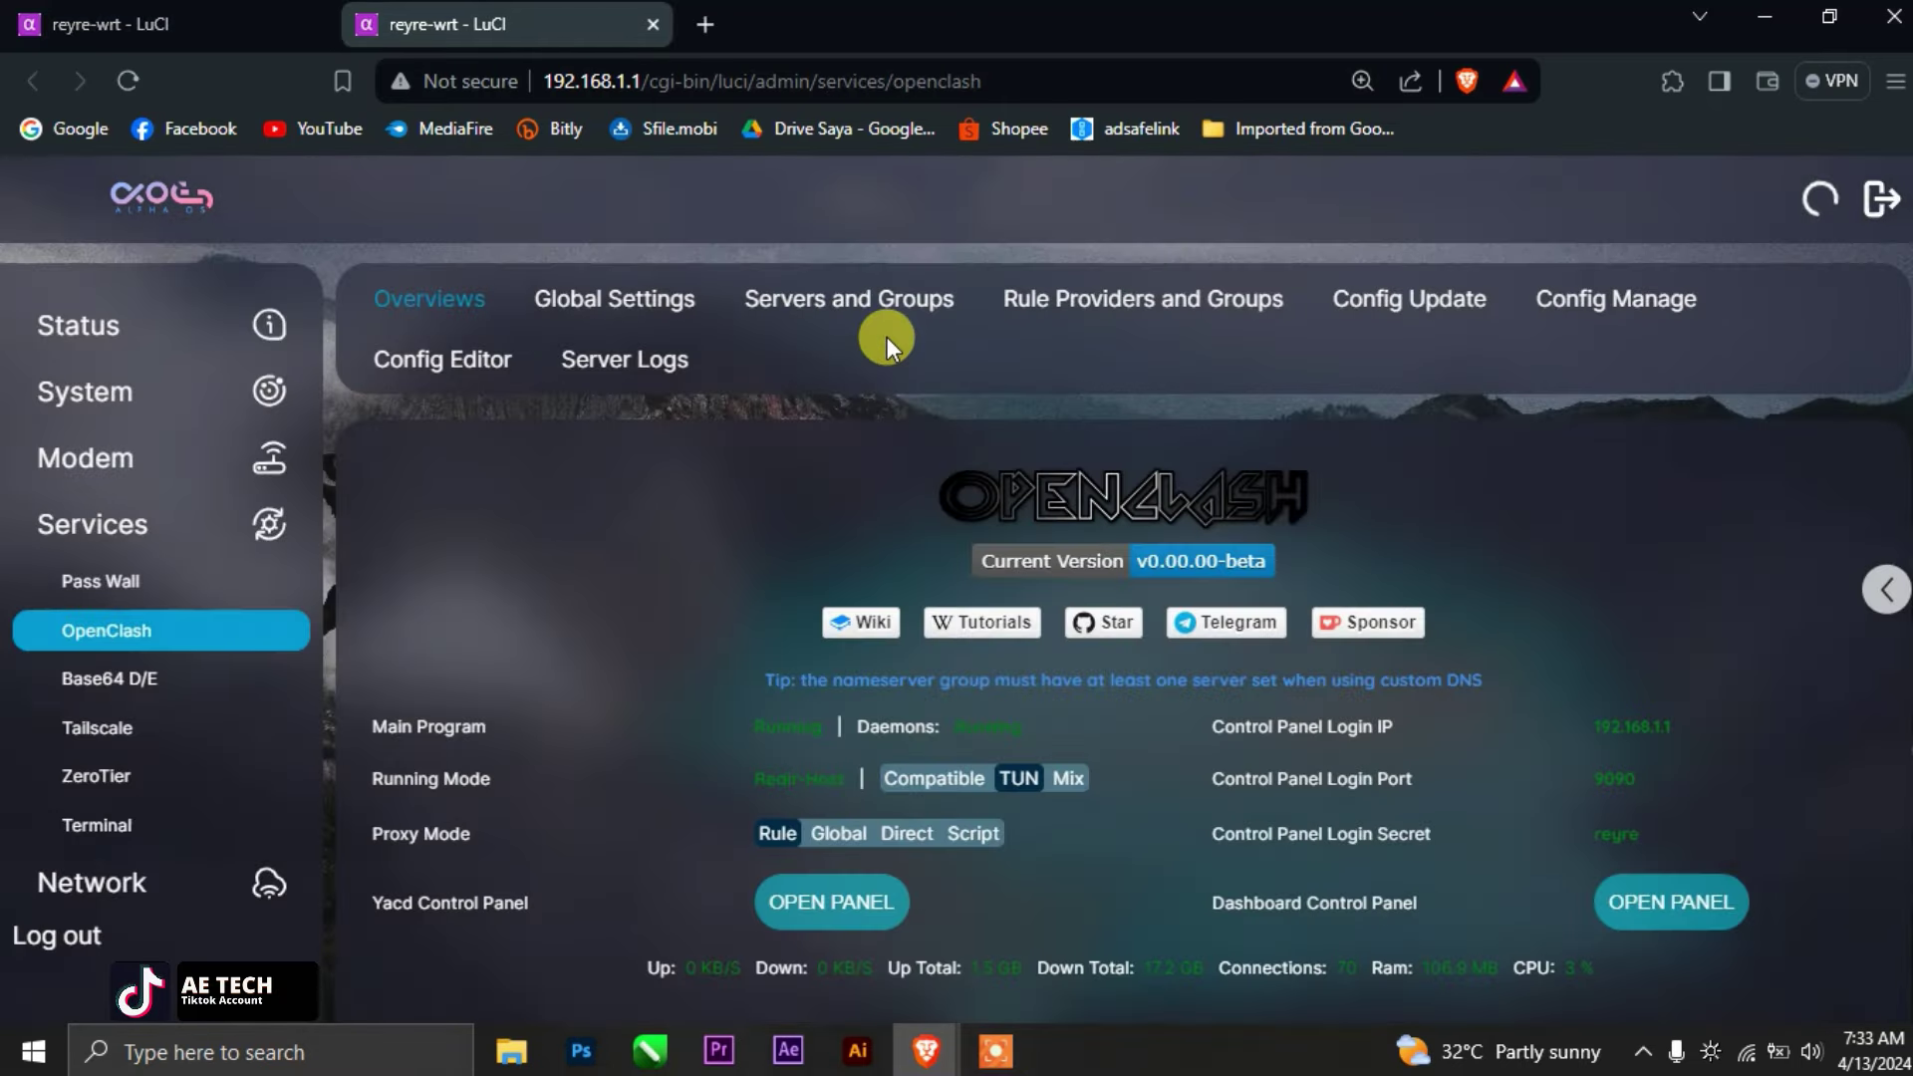
click(652, 24)
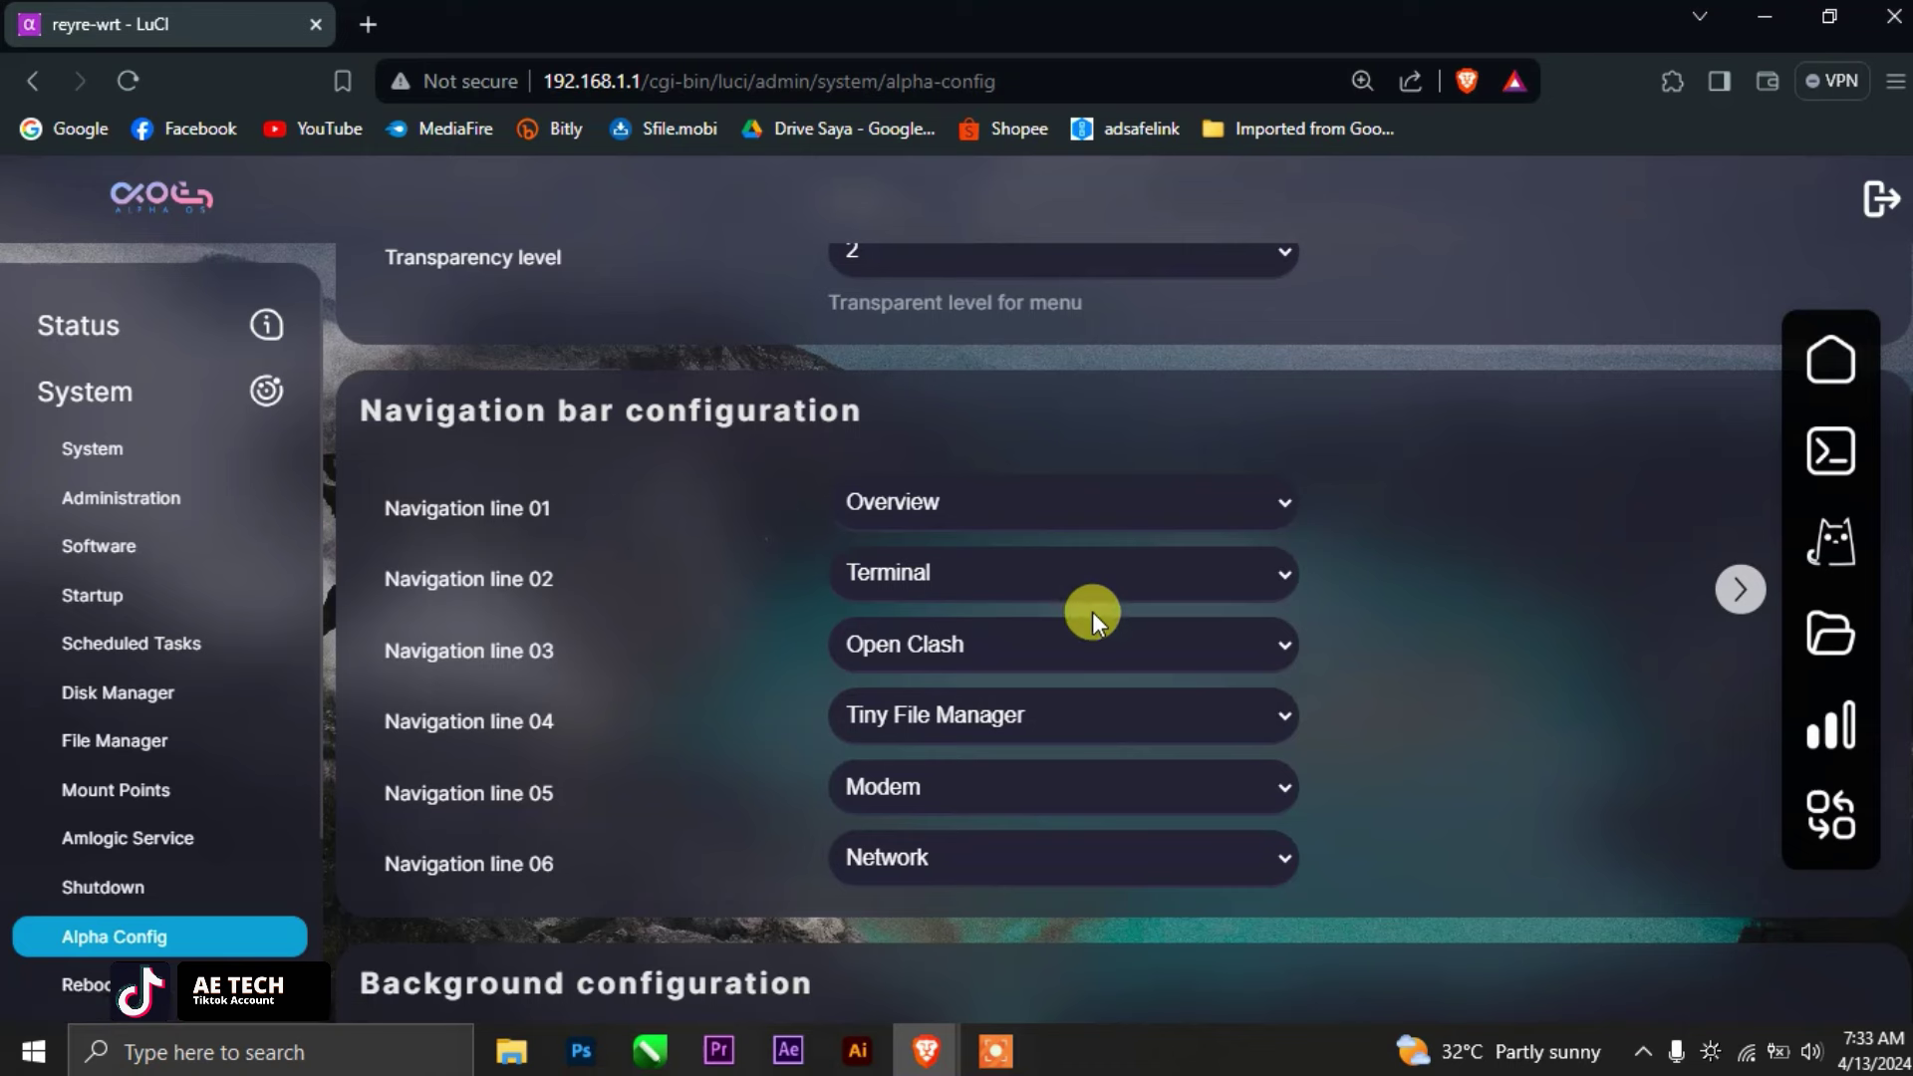
Step: Check the shortcut options available for Navigation line 01 and look at the Background configuration section
click(1280, 505)
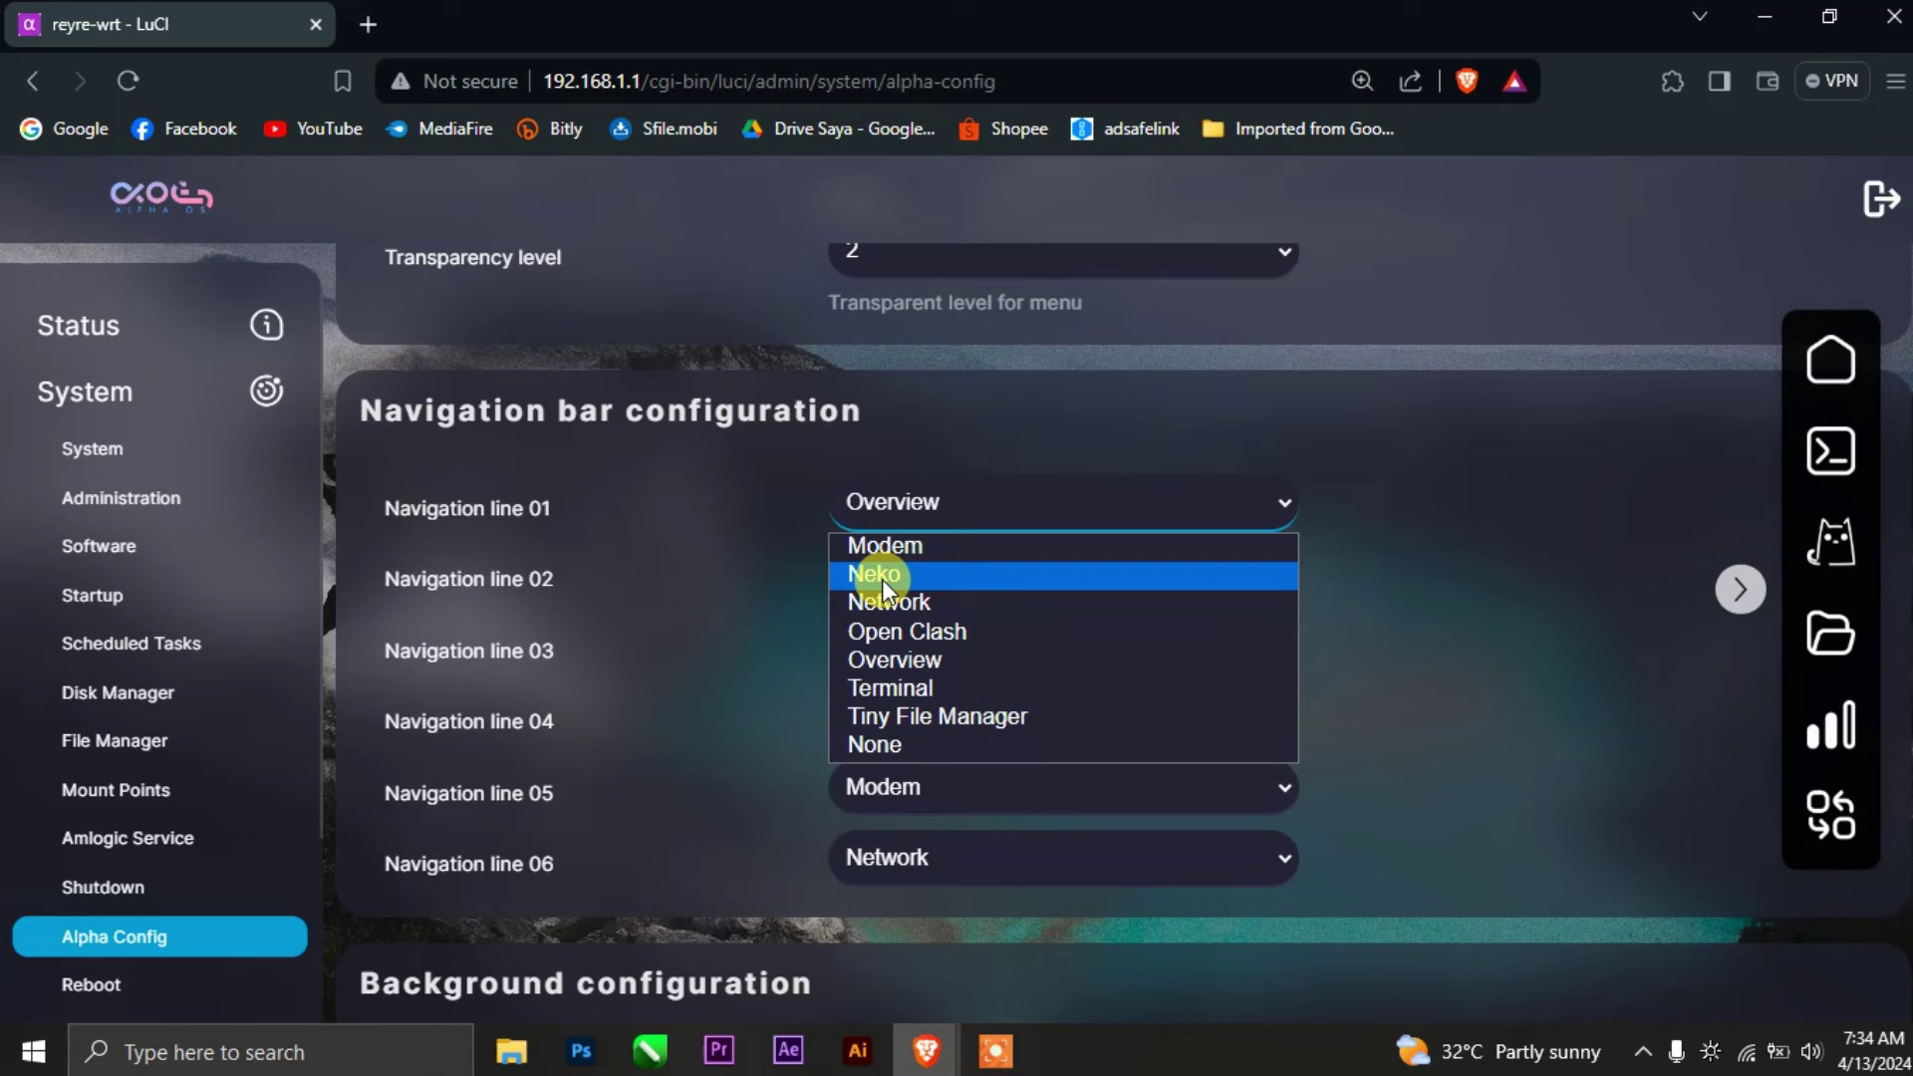
click(1457, 594)
scroll(1450, 608, down, 3)
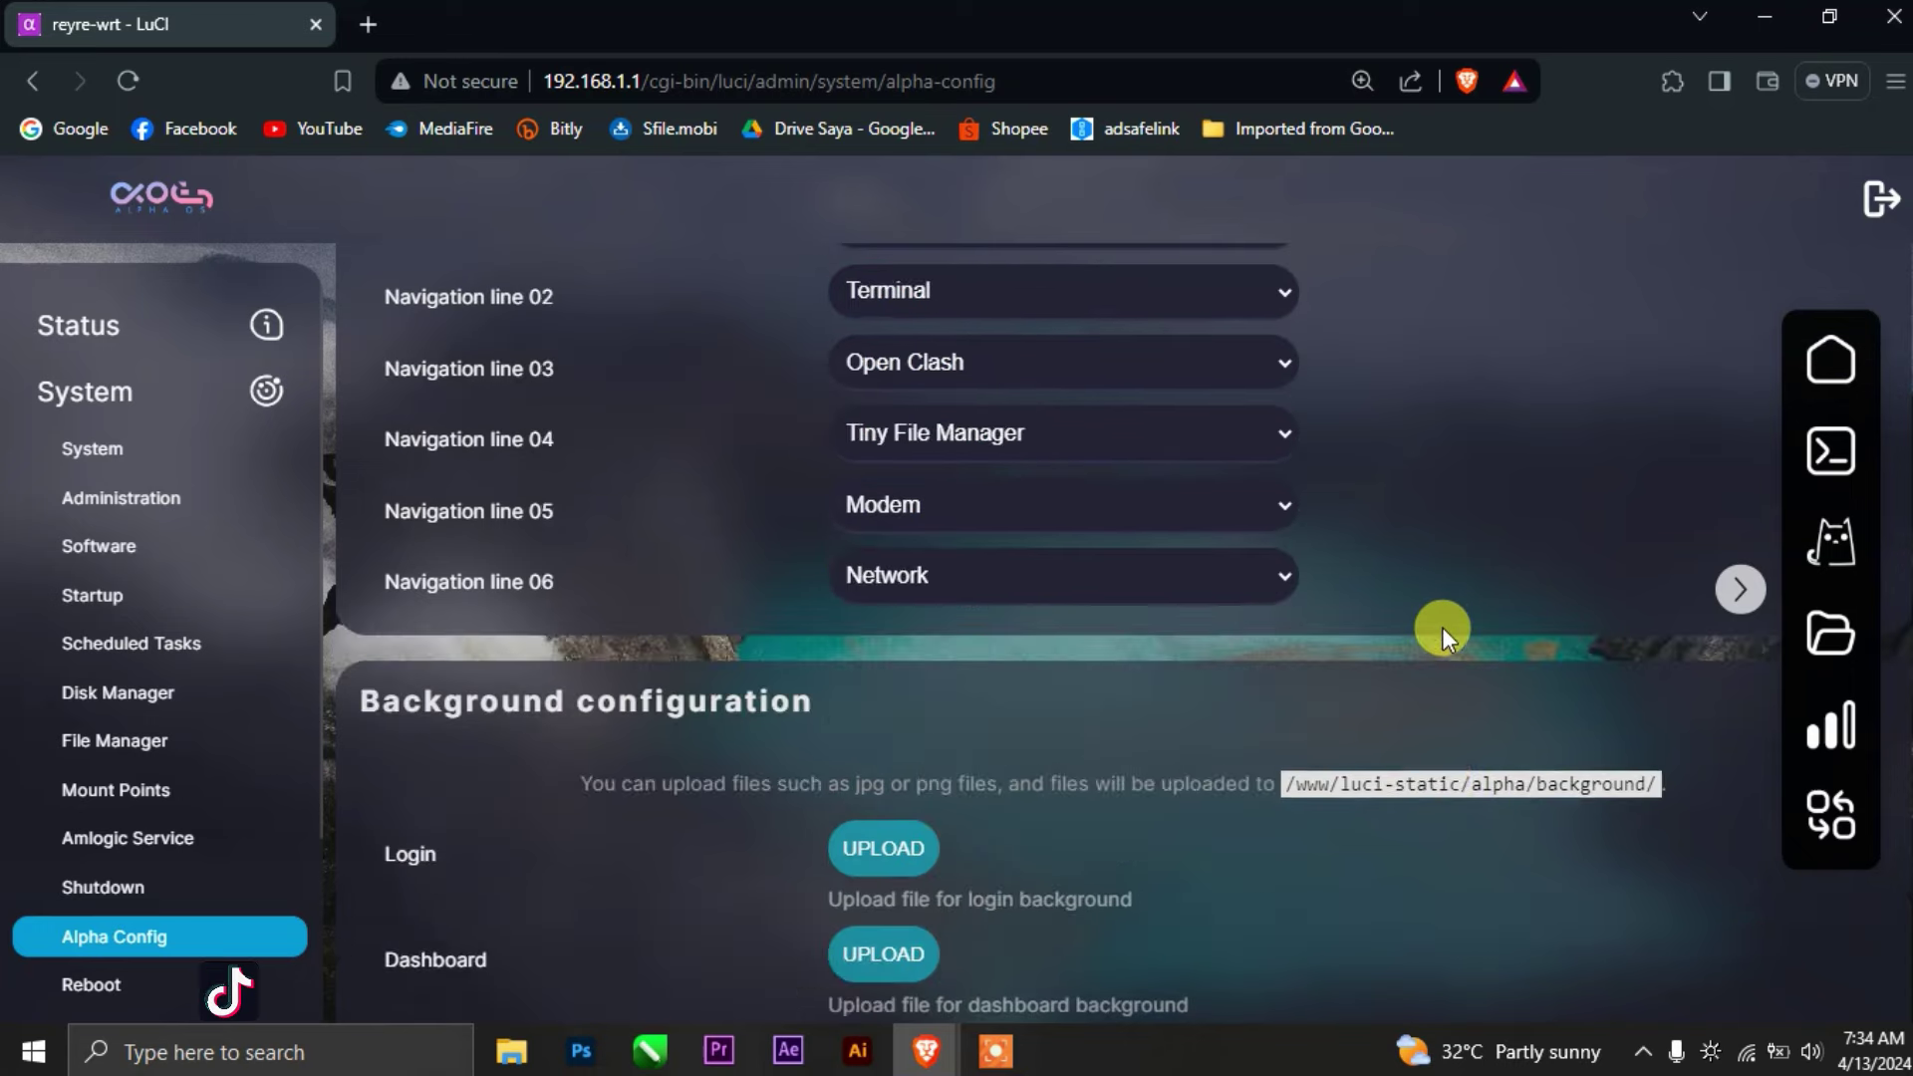
scroll(1443, 626, down, 2)
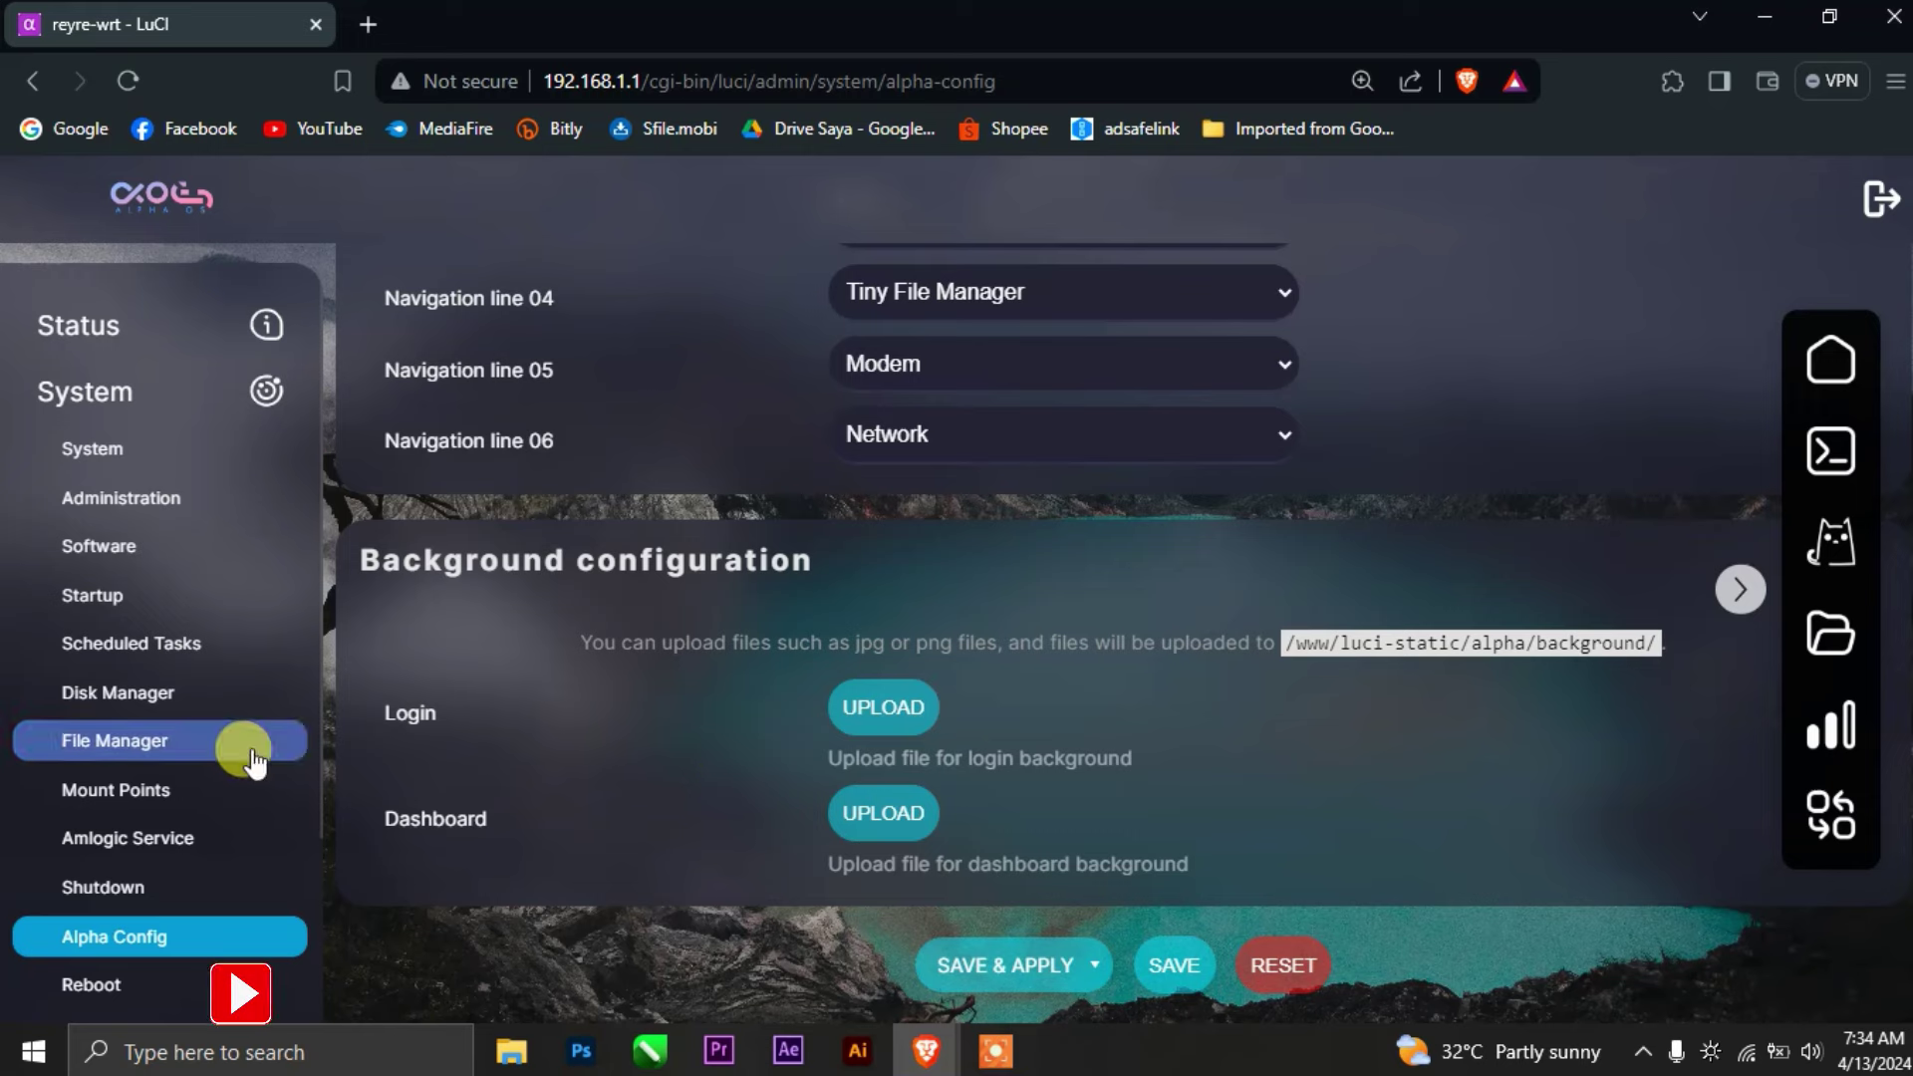
Step: Open the Modem section's 4G Connection page and examine its general, modem and cell signal information
scroll(249, 747, down, 3)
click(186, 767)
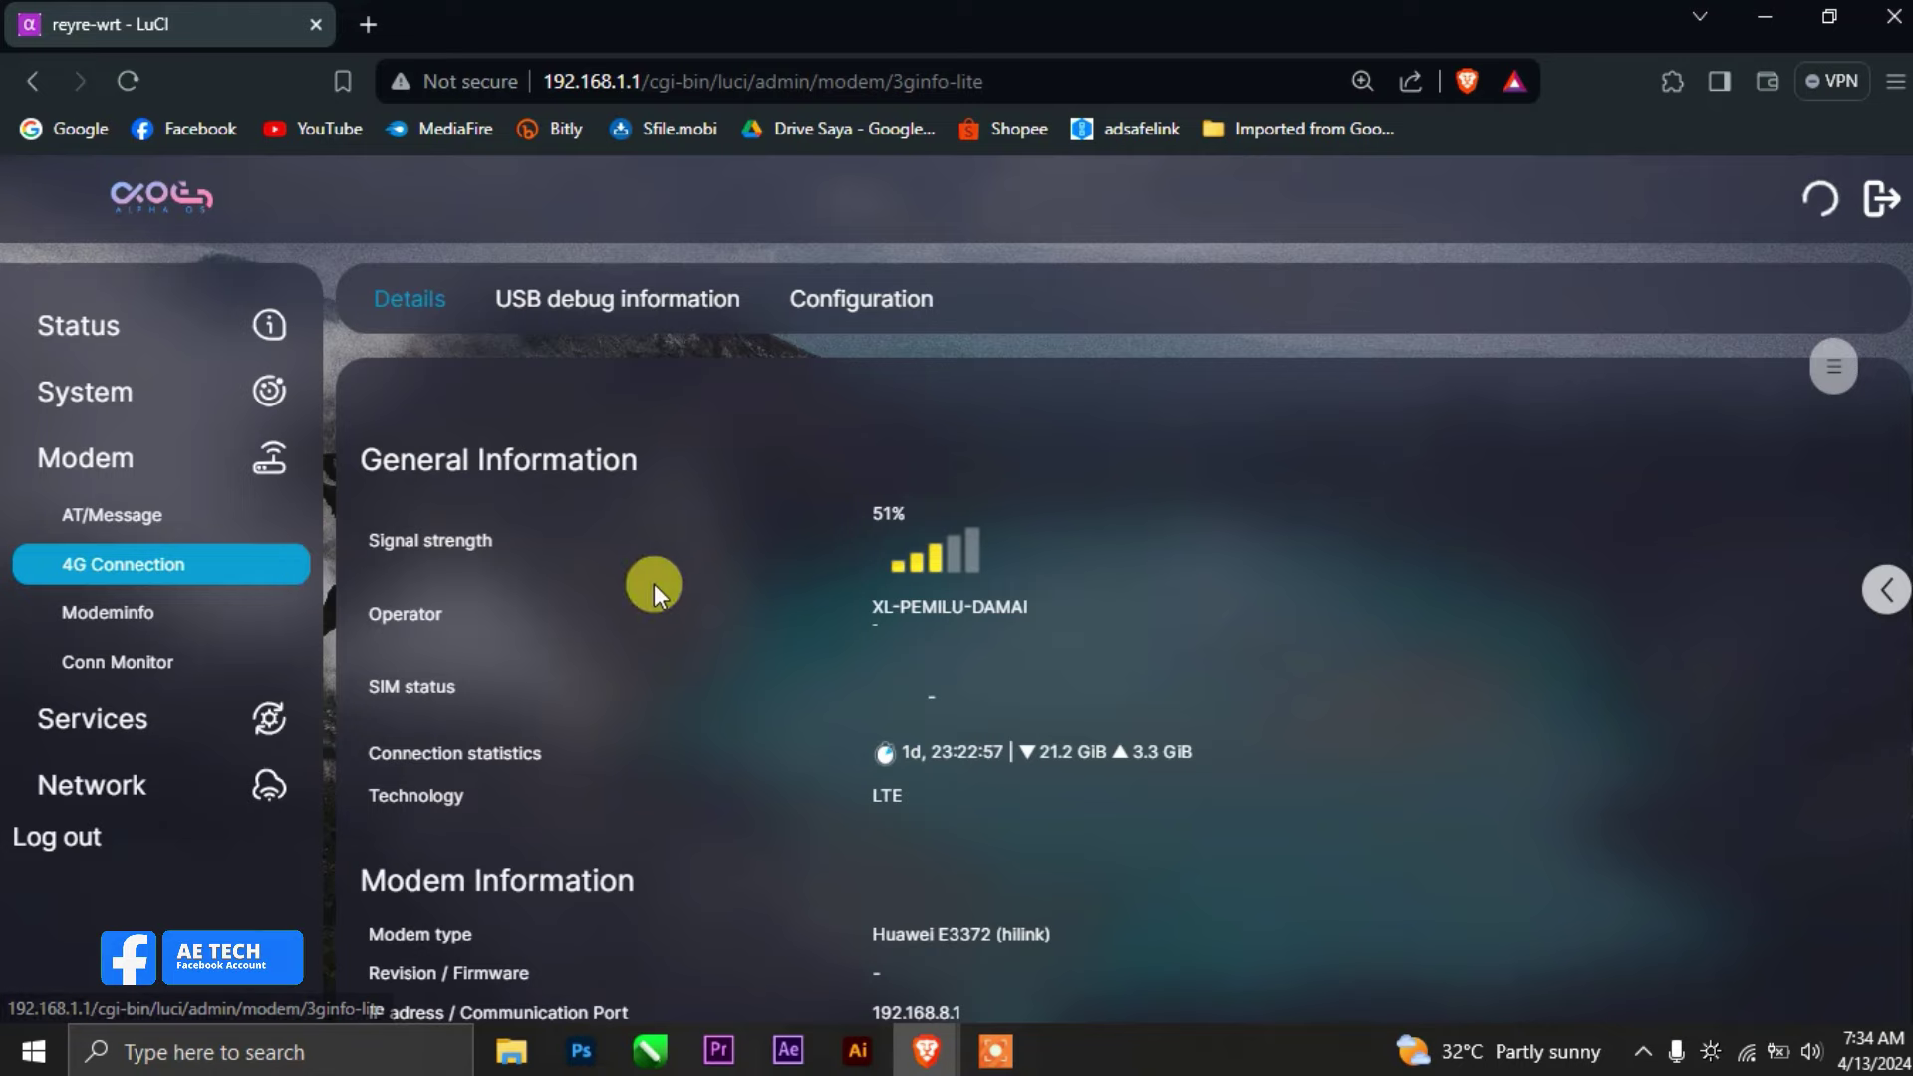
scroll(562, 584, down, 1)
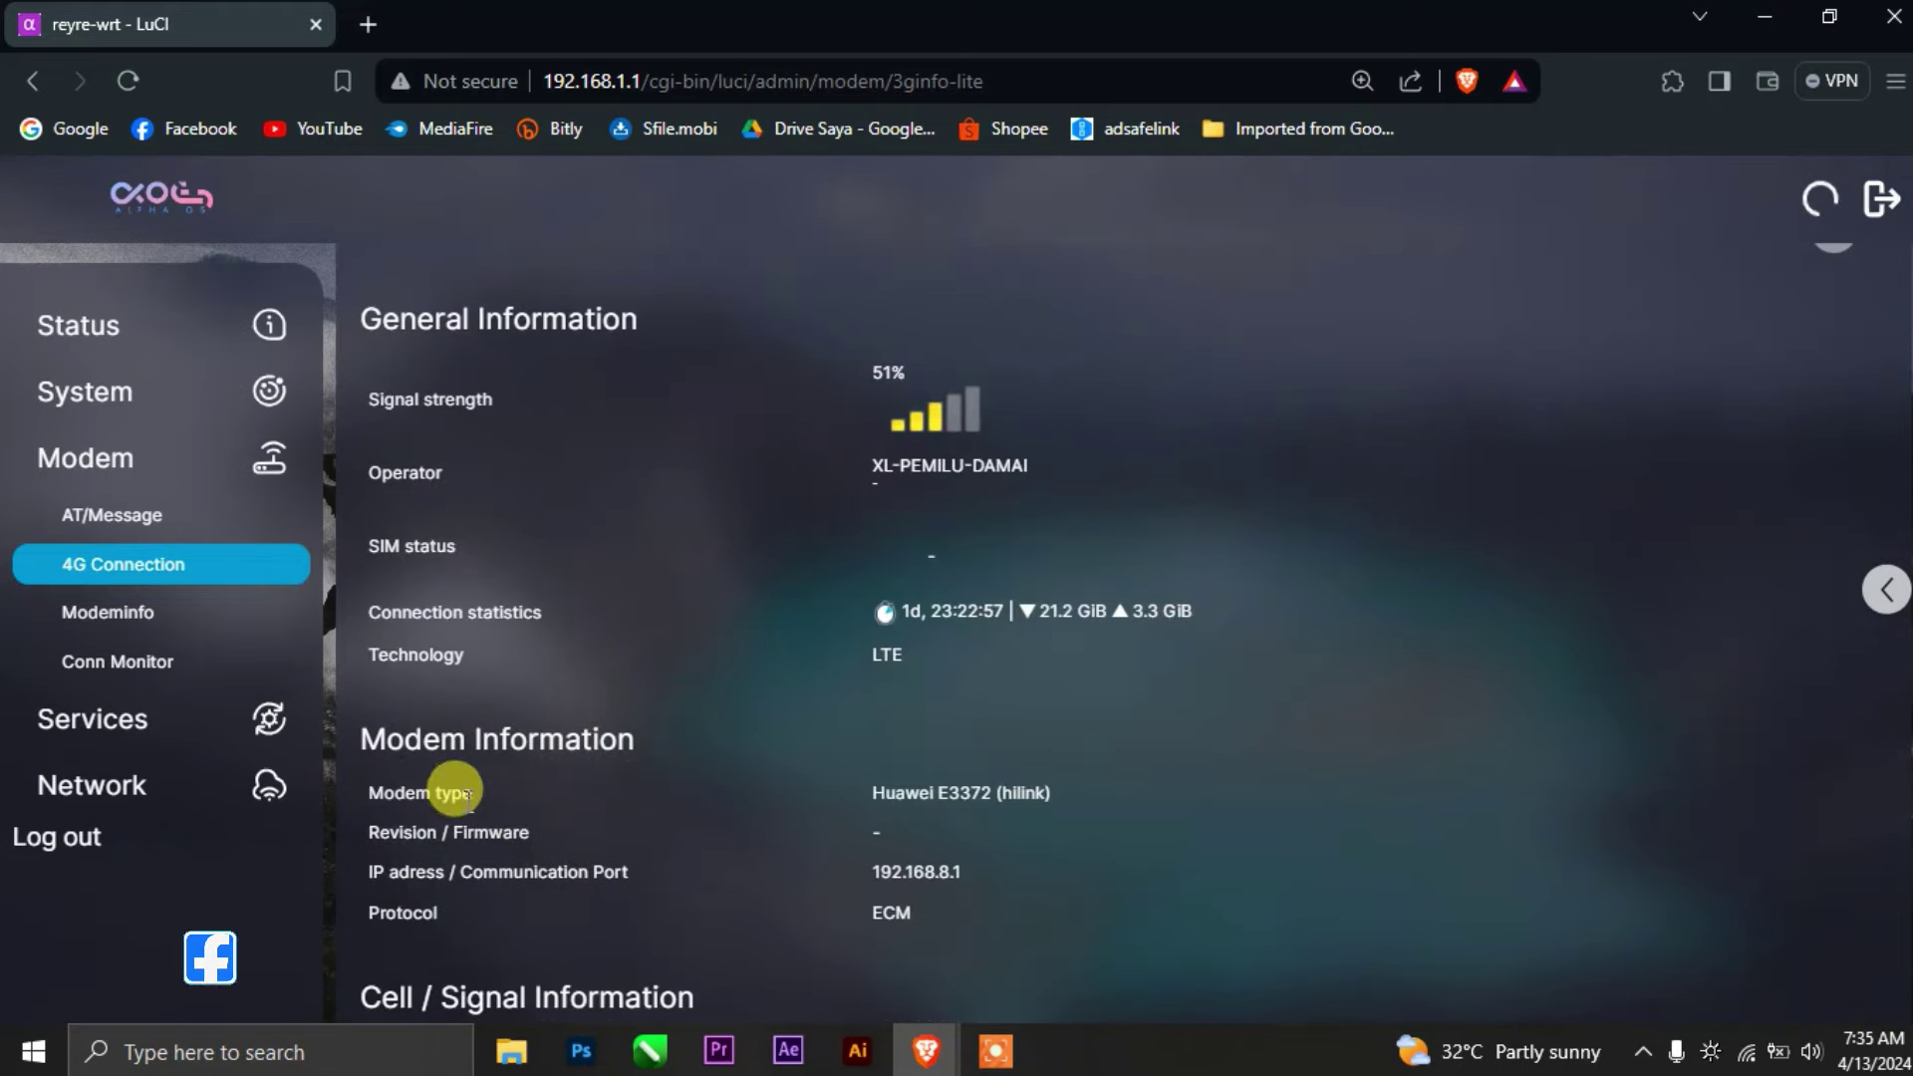
drag(897, 797, 1008, 787)
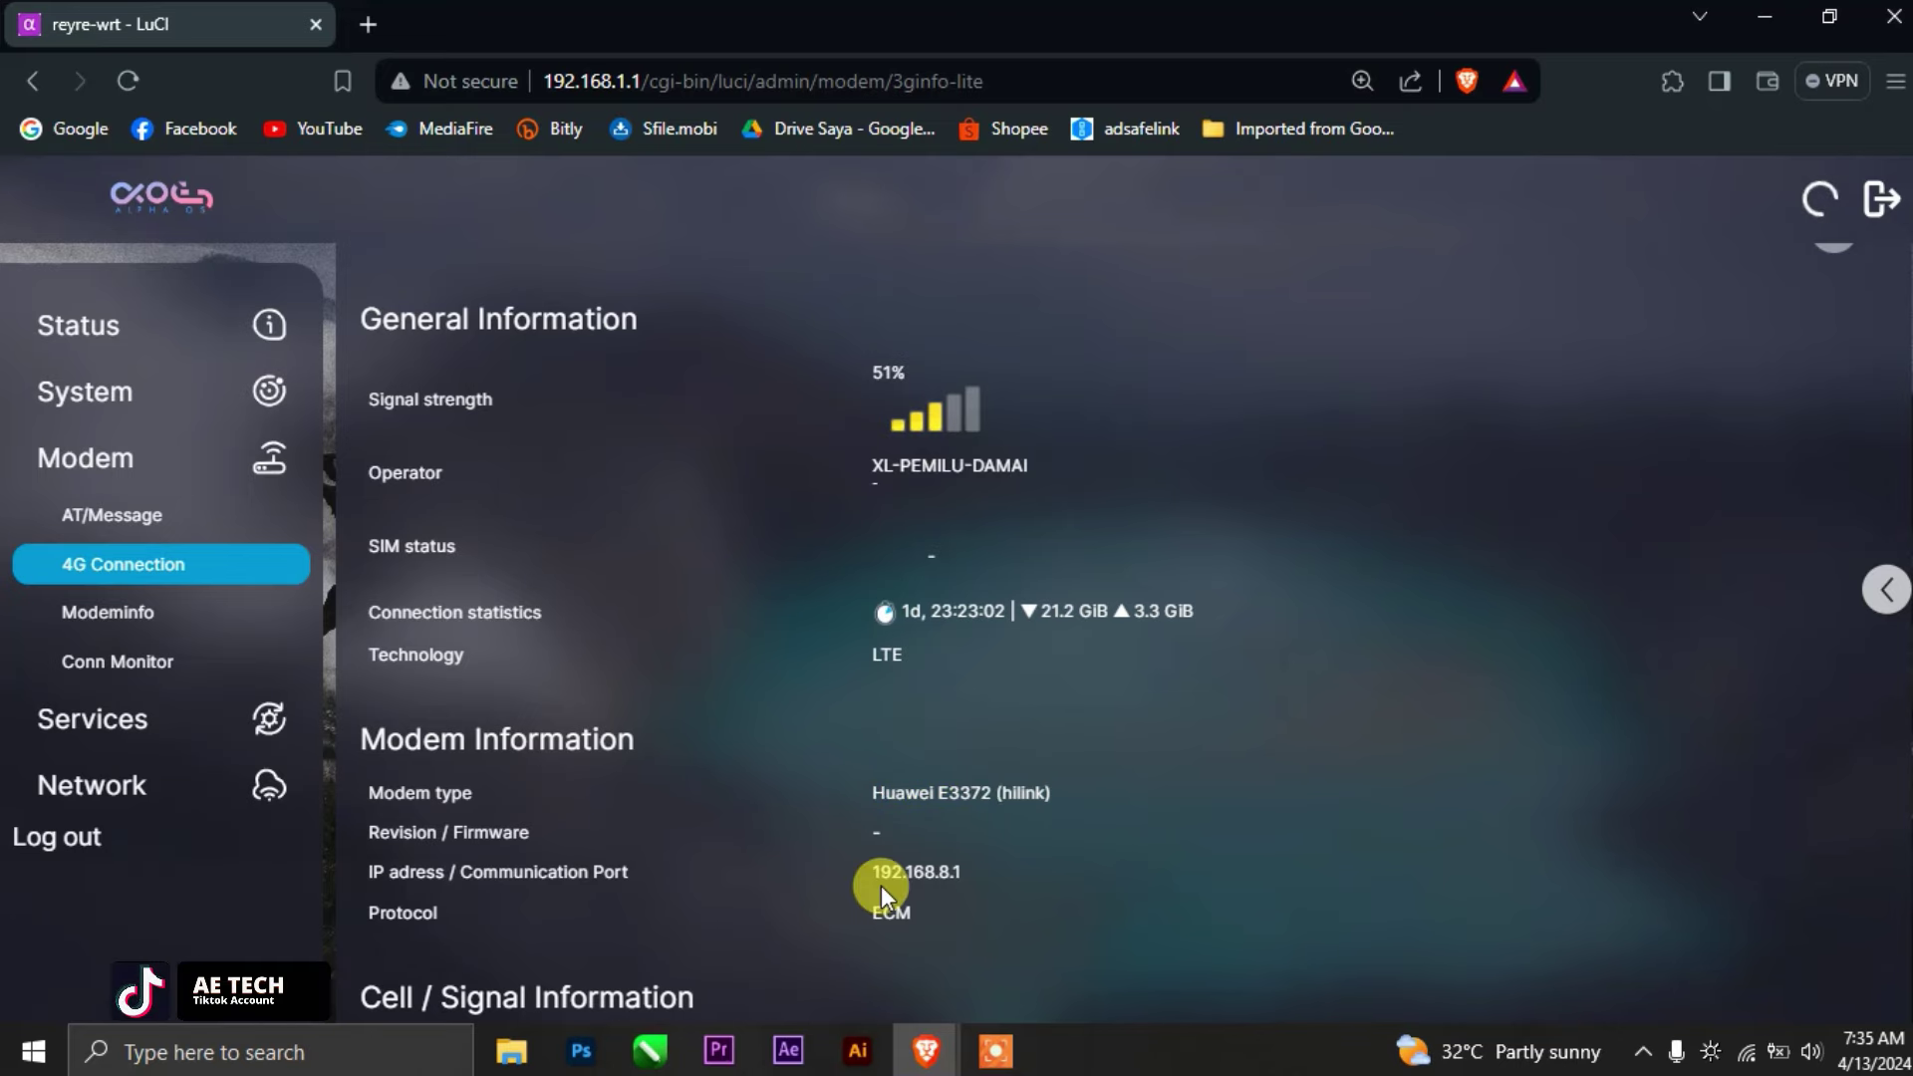
scroll(881, 885, down, 4)
scroll(602, 742, down, 3)
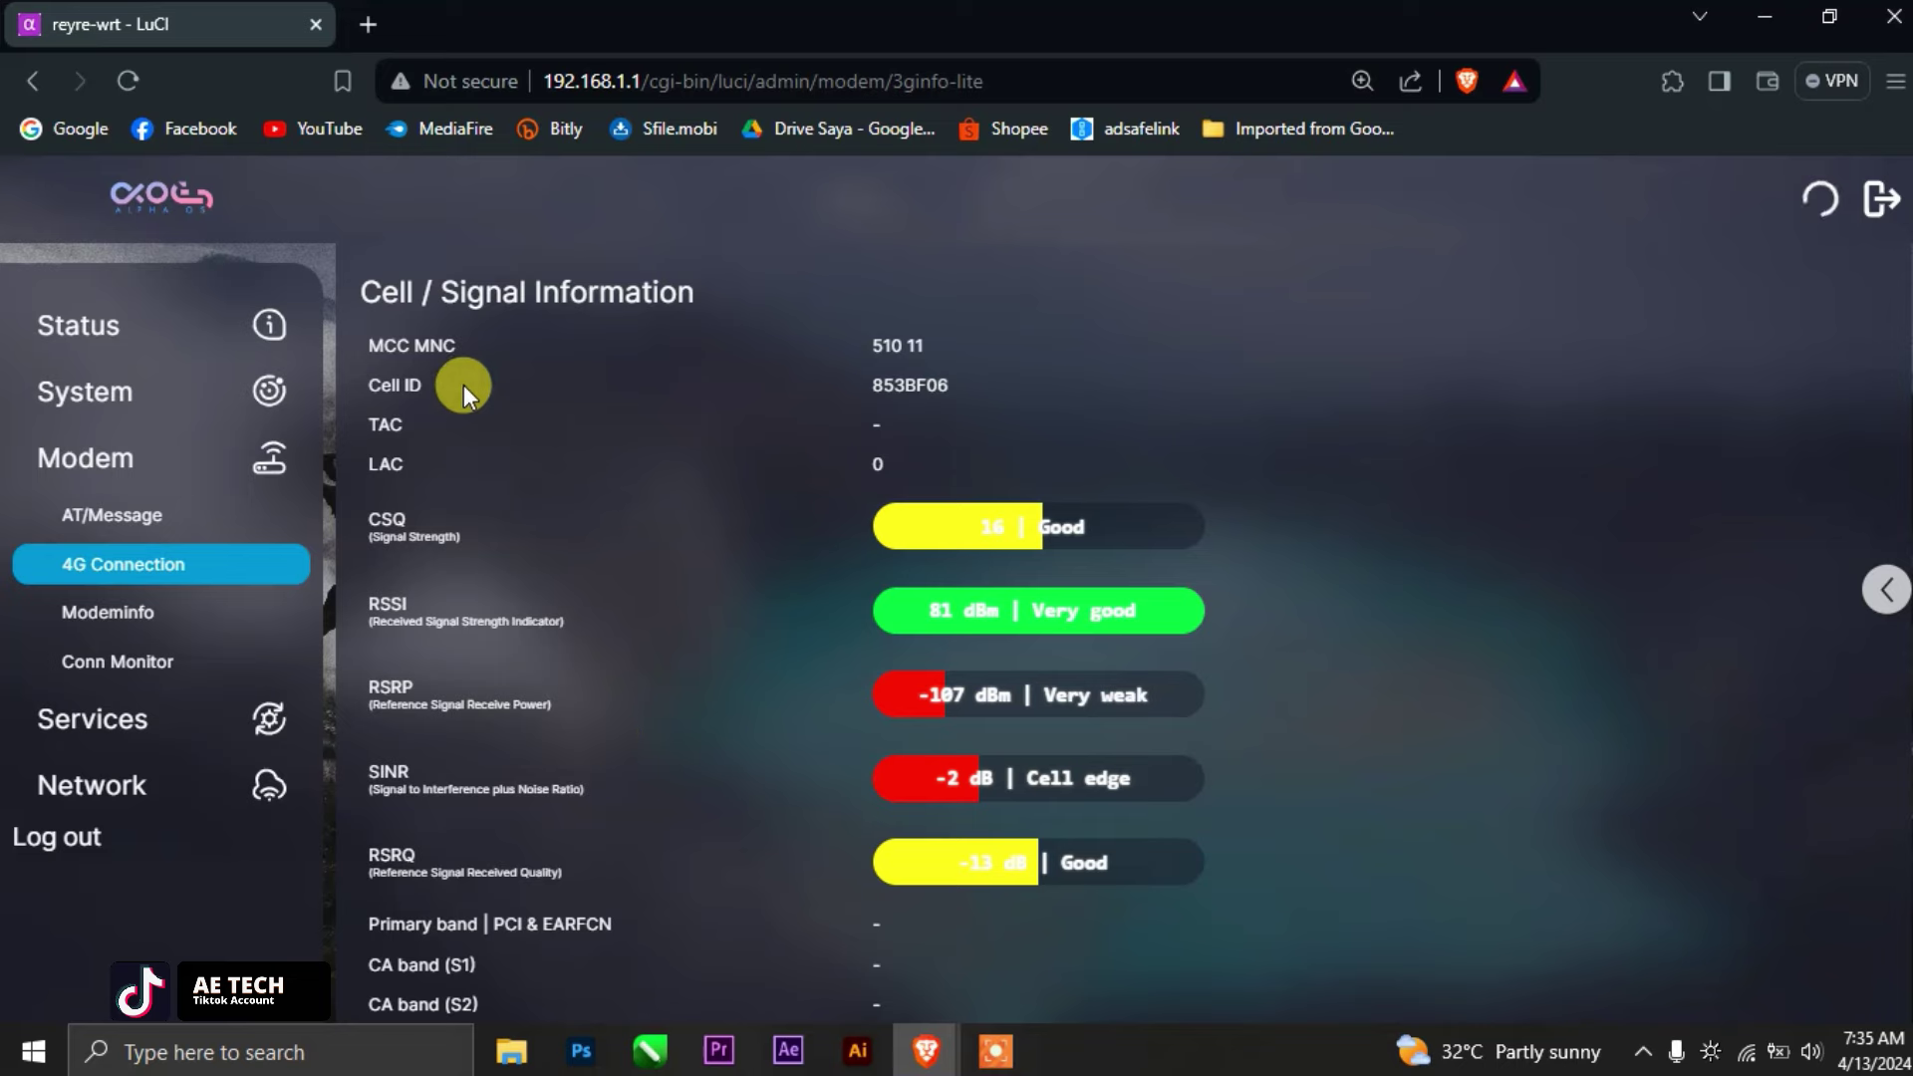
scroll(618, 723, down, 4)
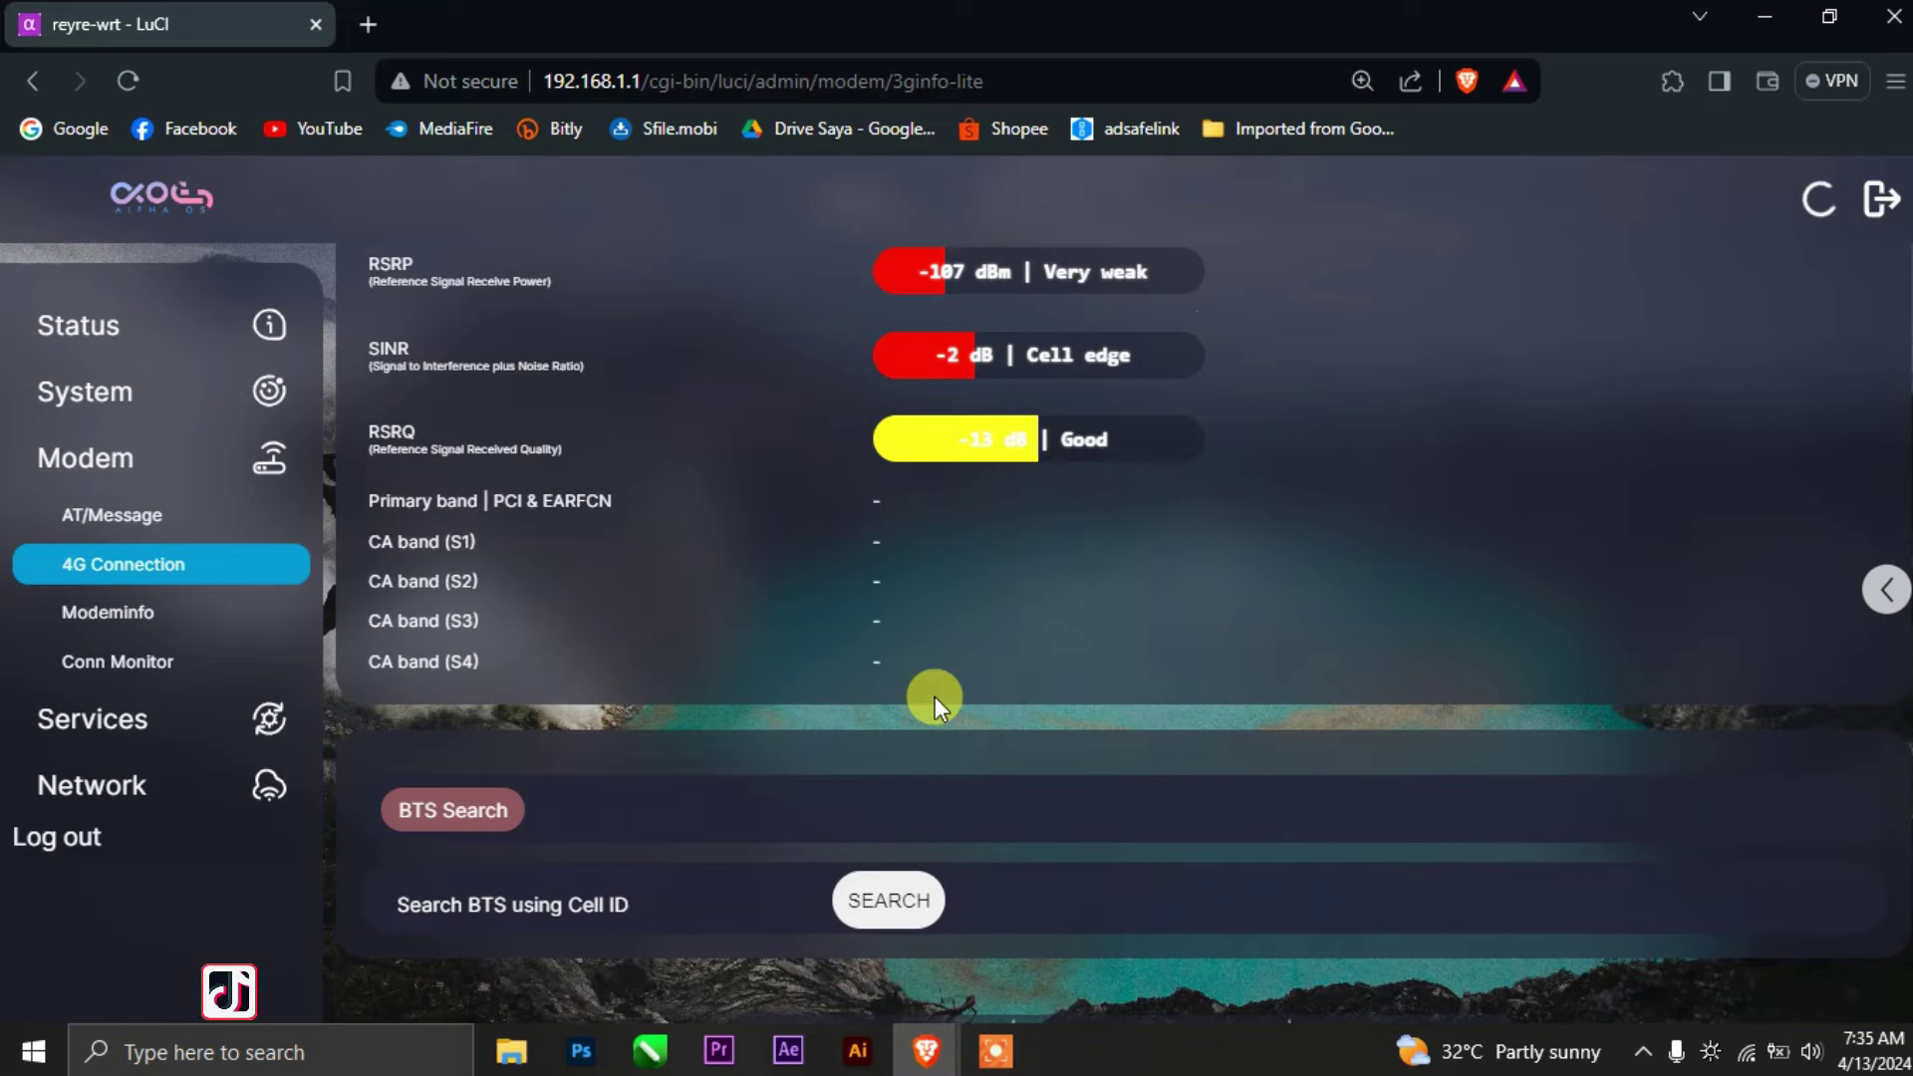
scroll(935, 697, up, 10)
scroll(935, 696, up, 3)
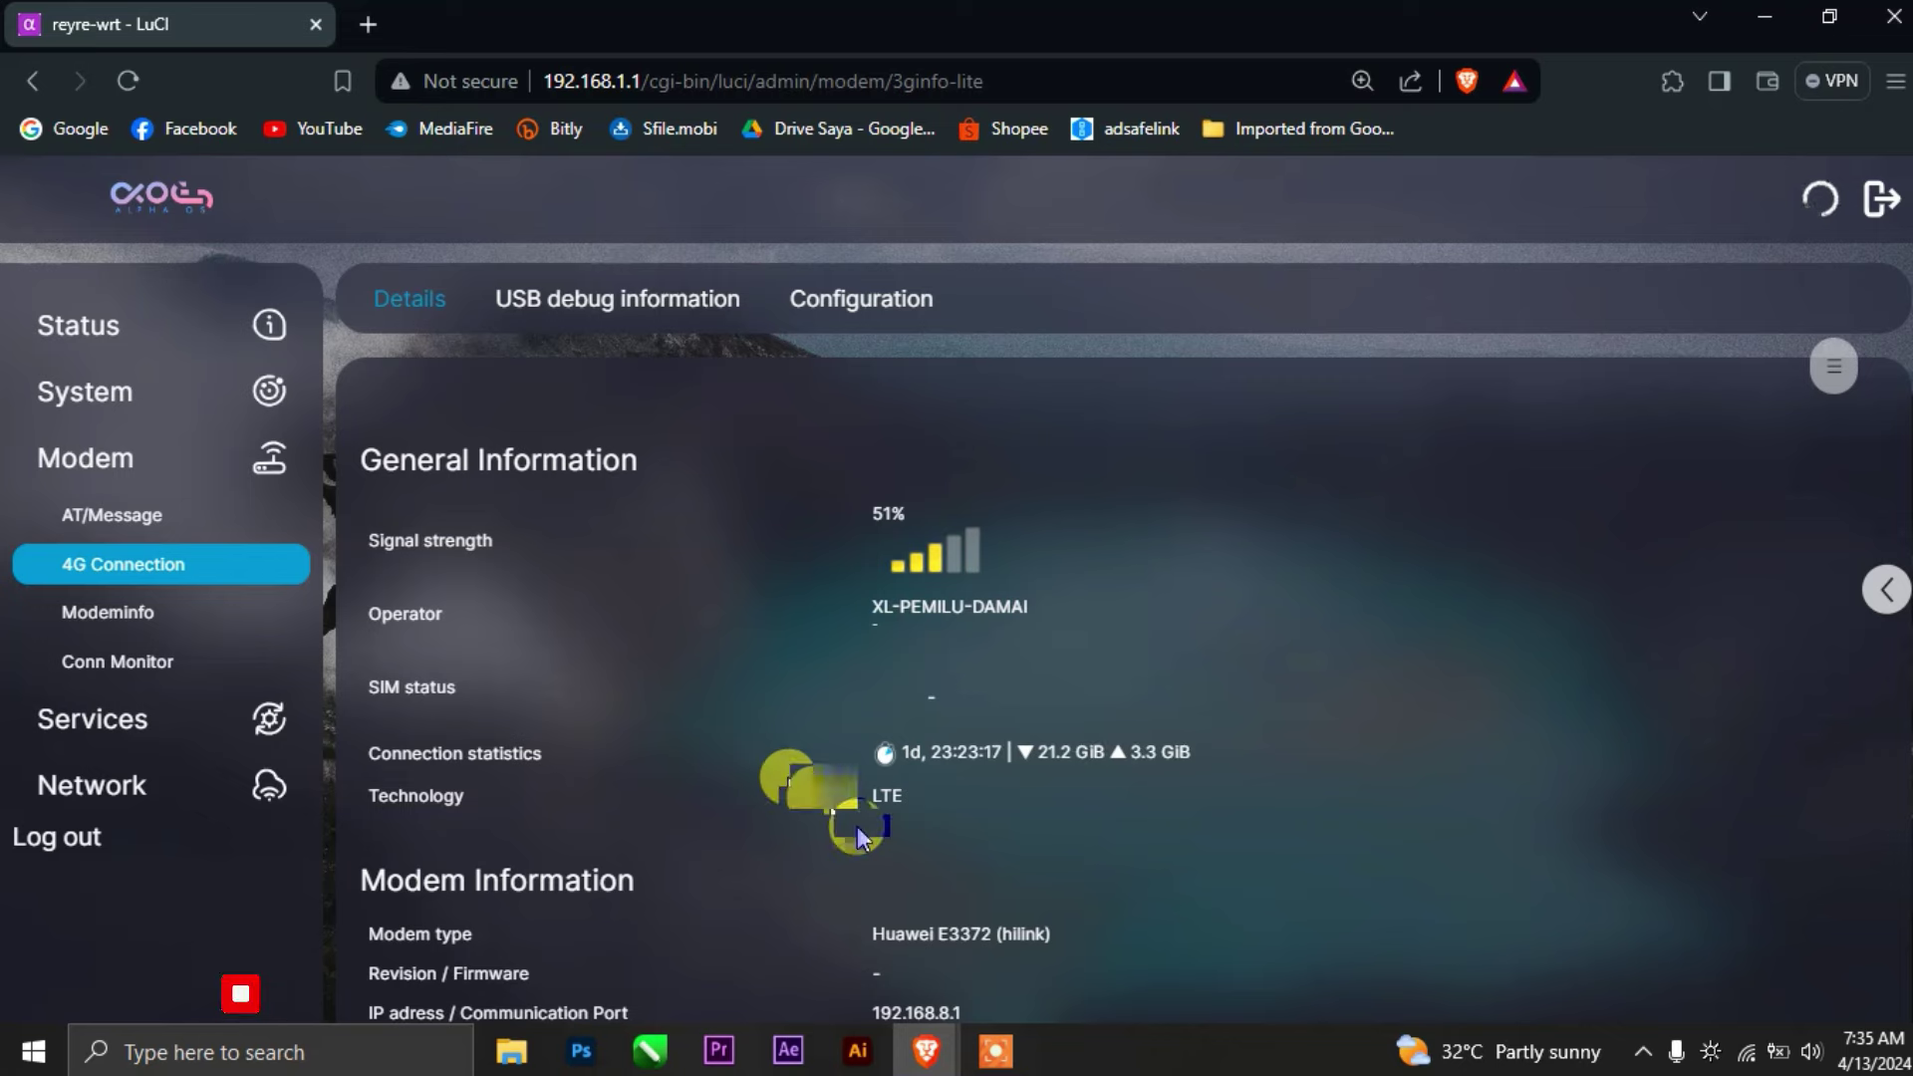
scroll(783, 803, down, 1)
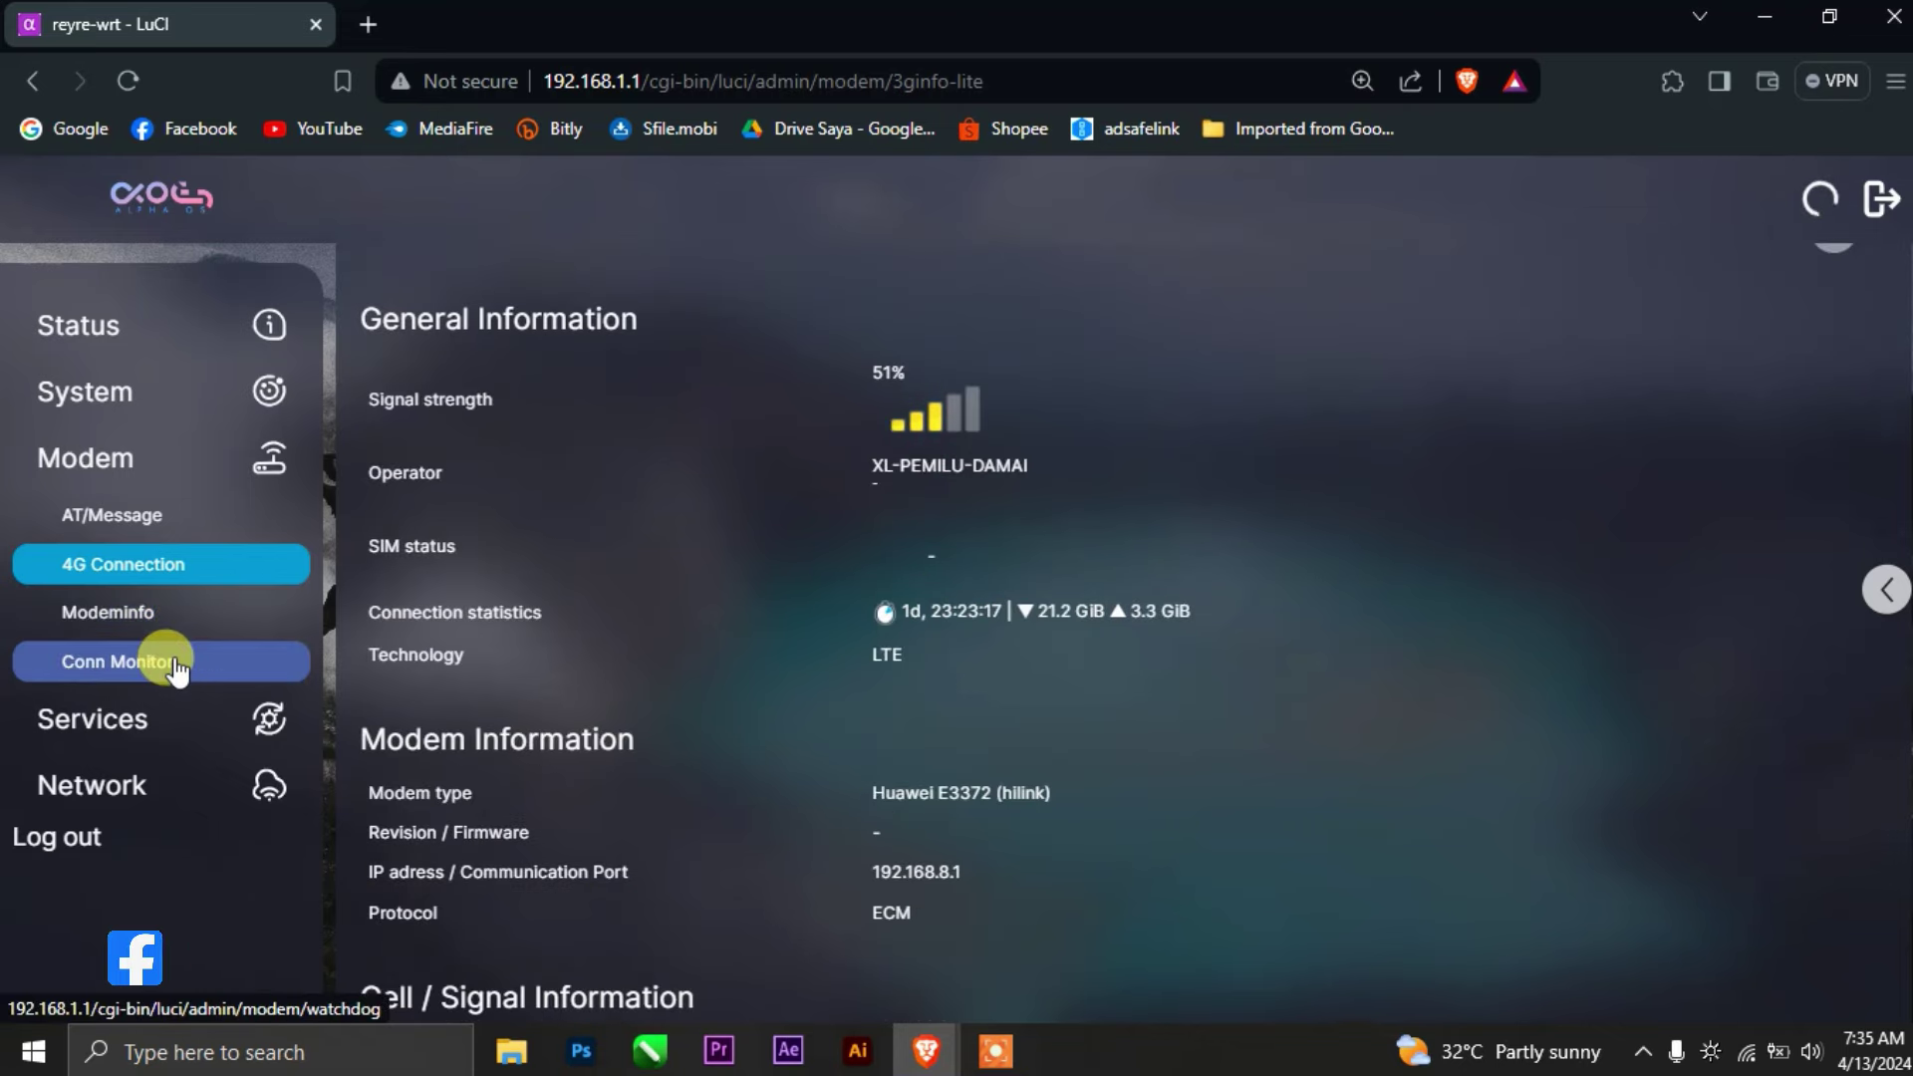
Step: Review the Conn Monitor page's basic settings and the choices available for its Action setting
click(175, 663)
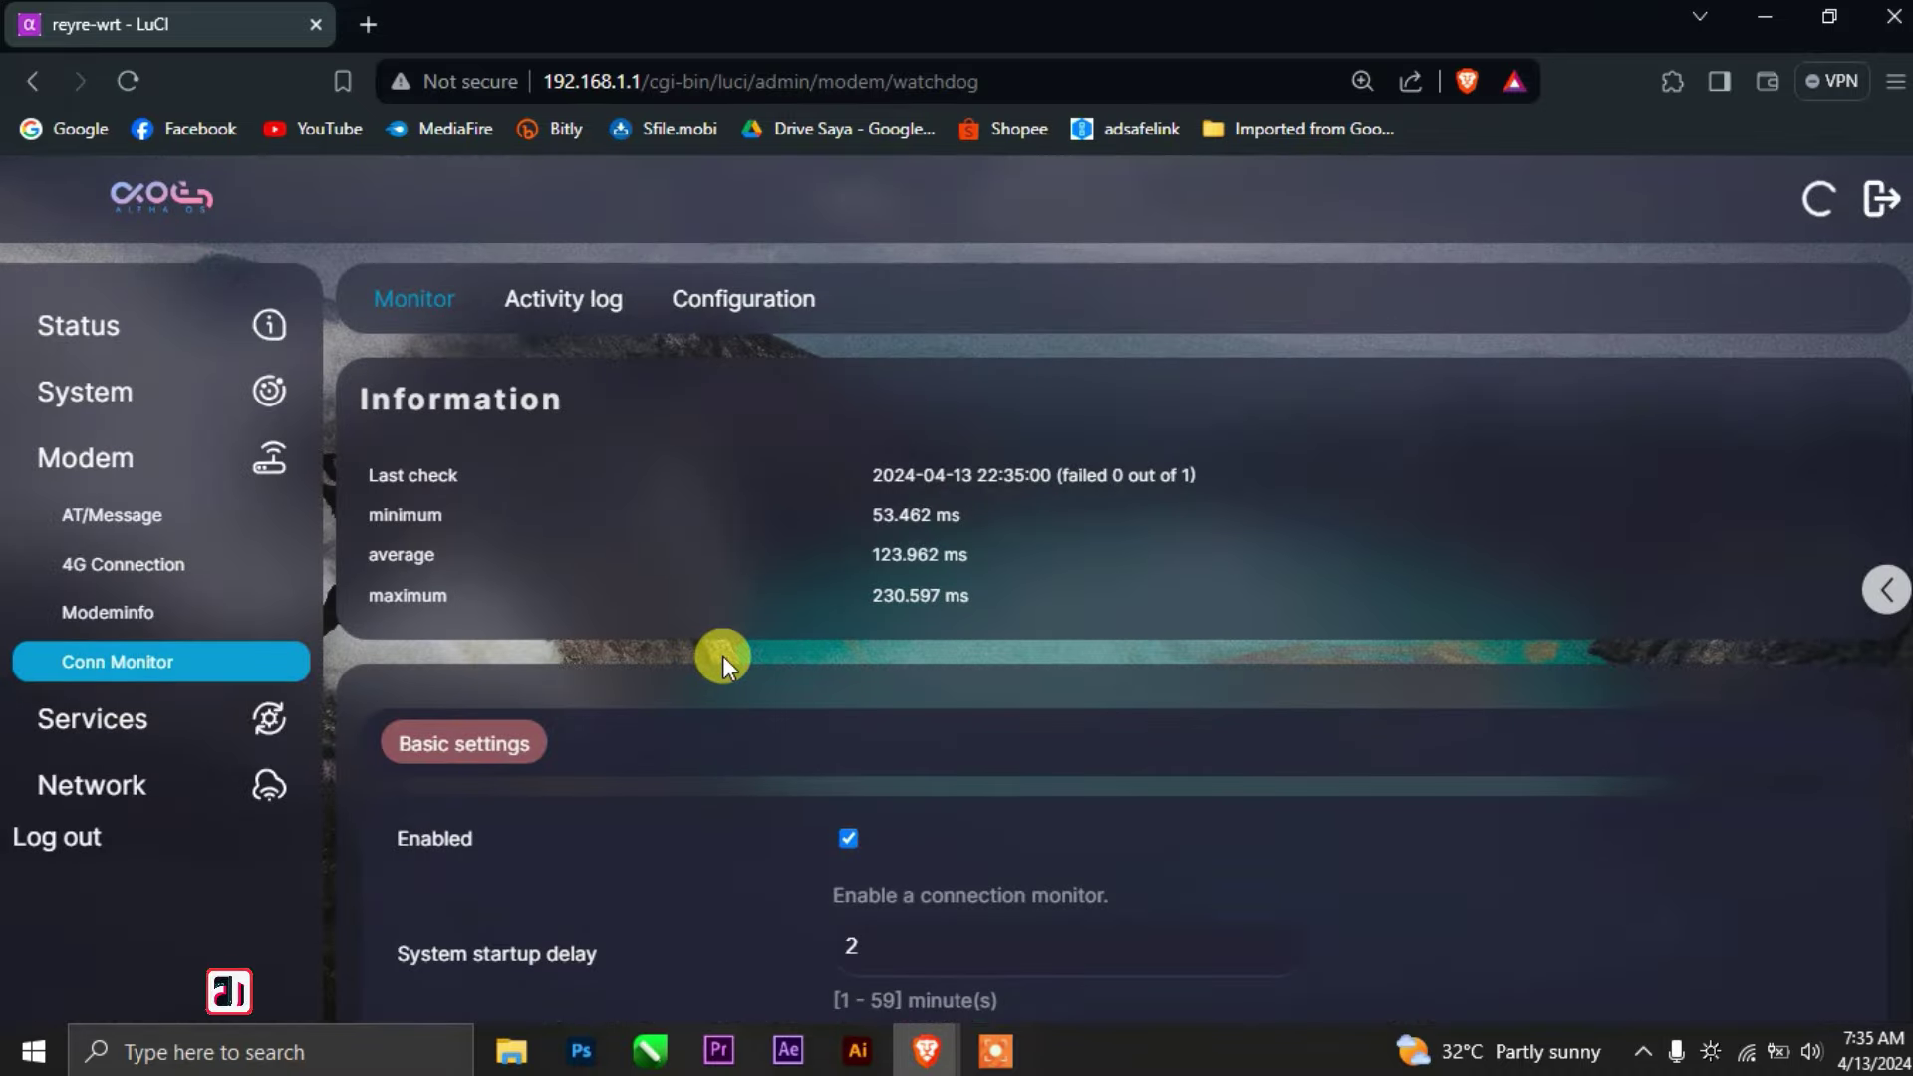
scroll(721, 656, down, 5)
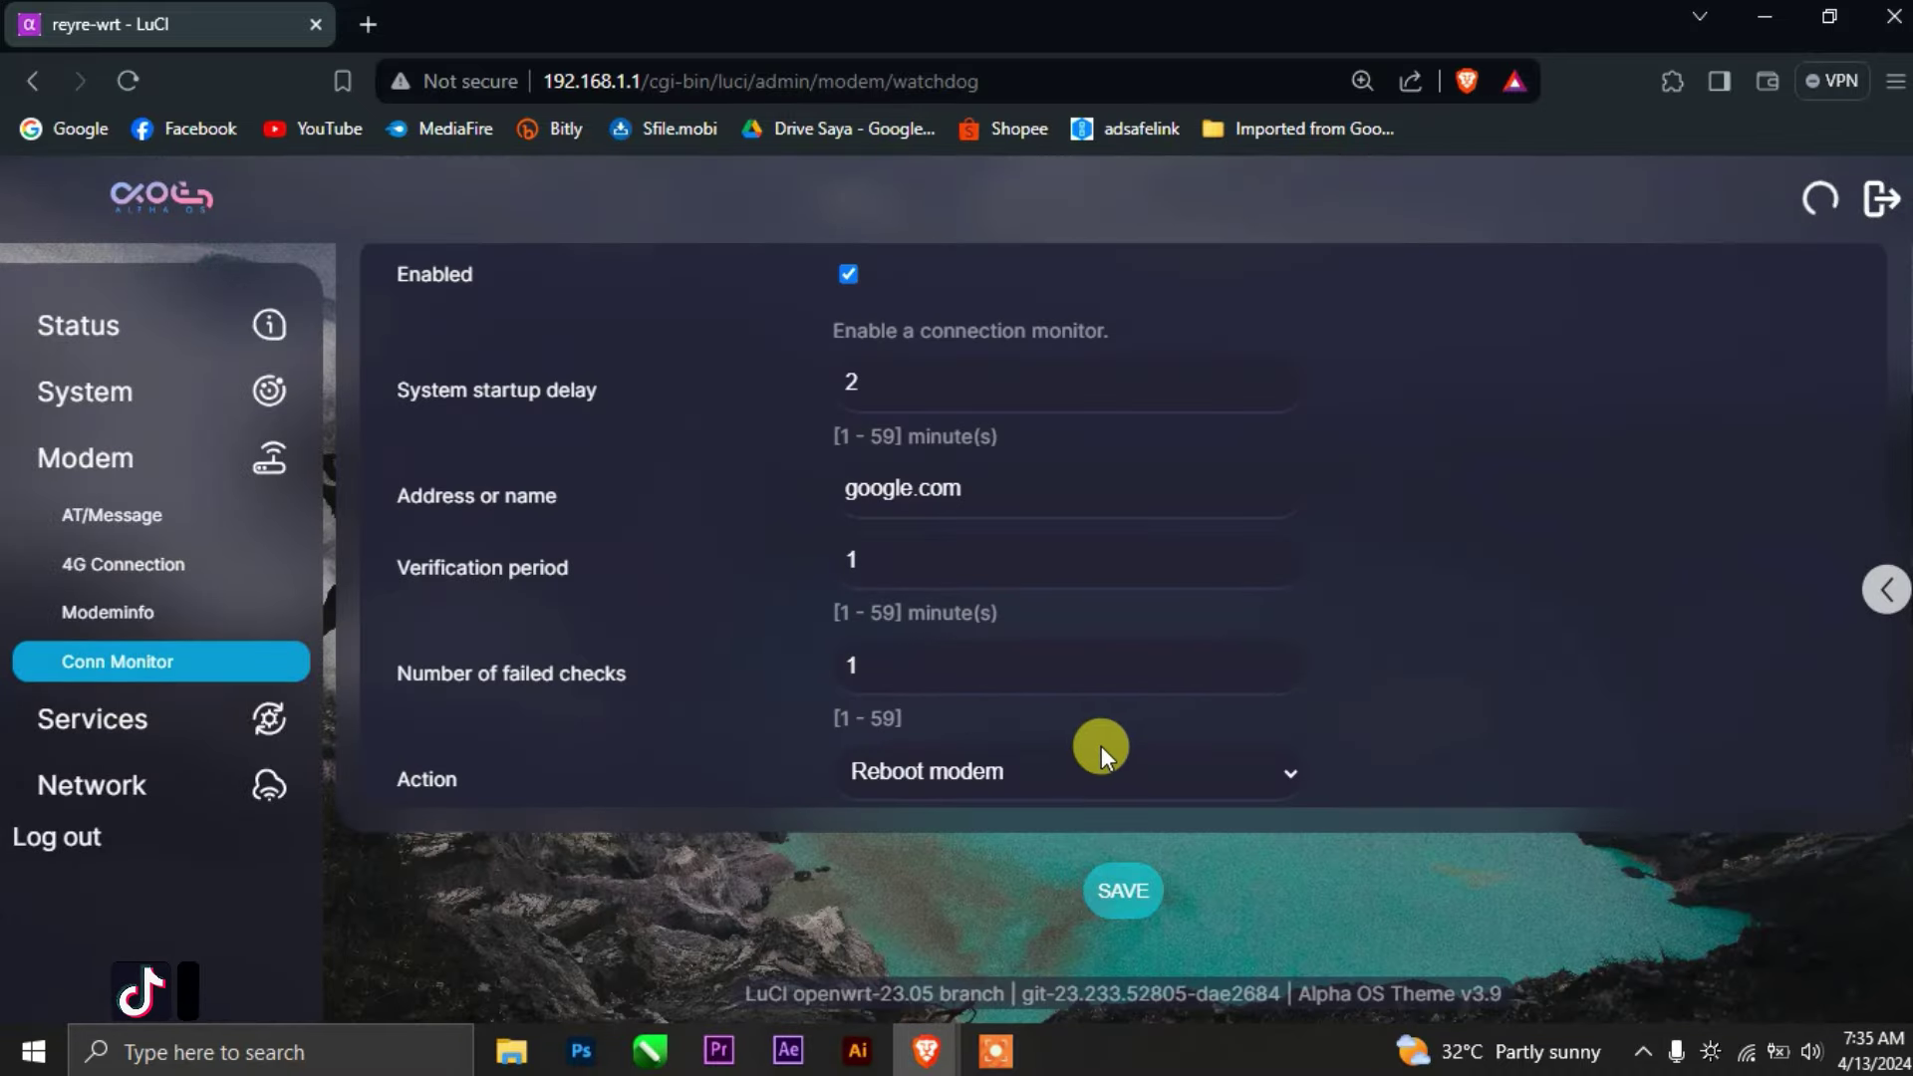
scroll(1102, 740, up, 3)
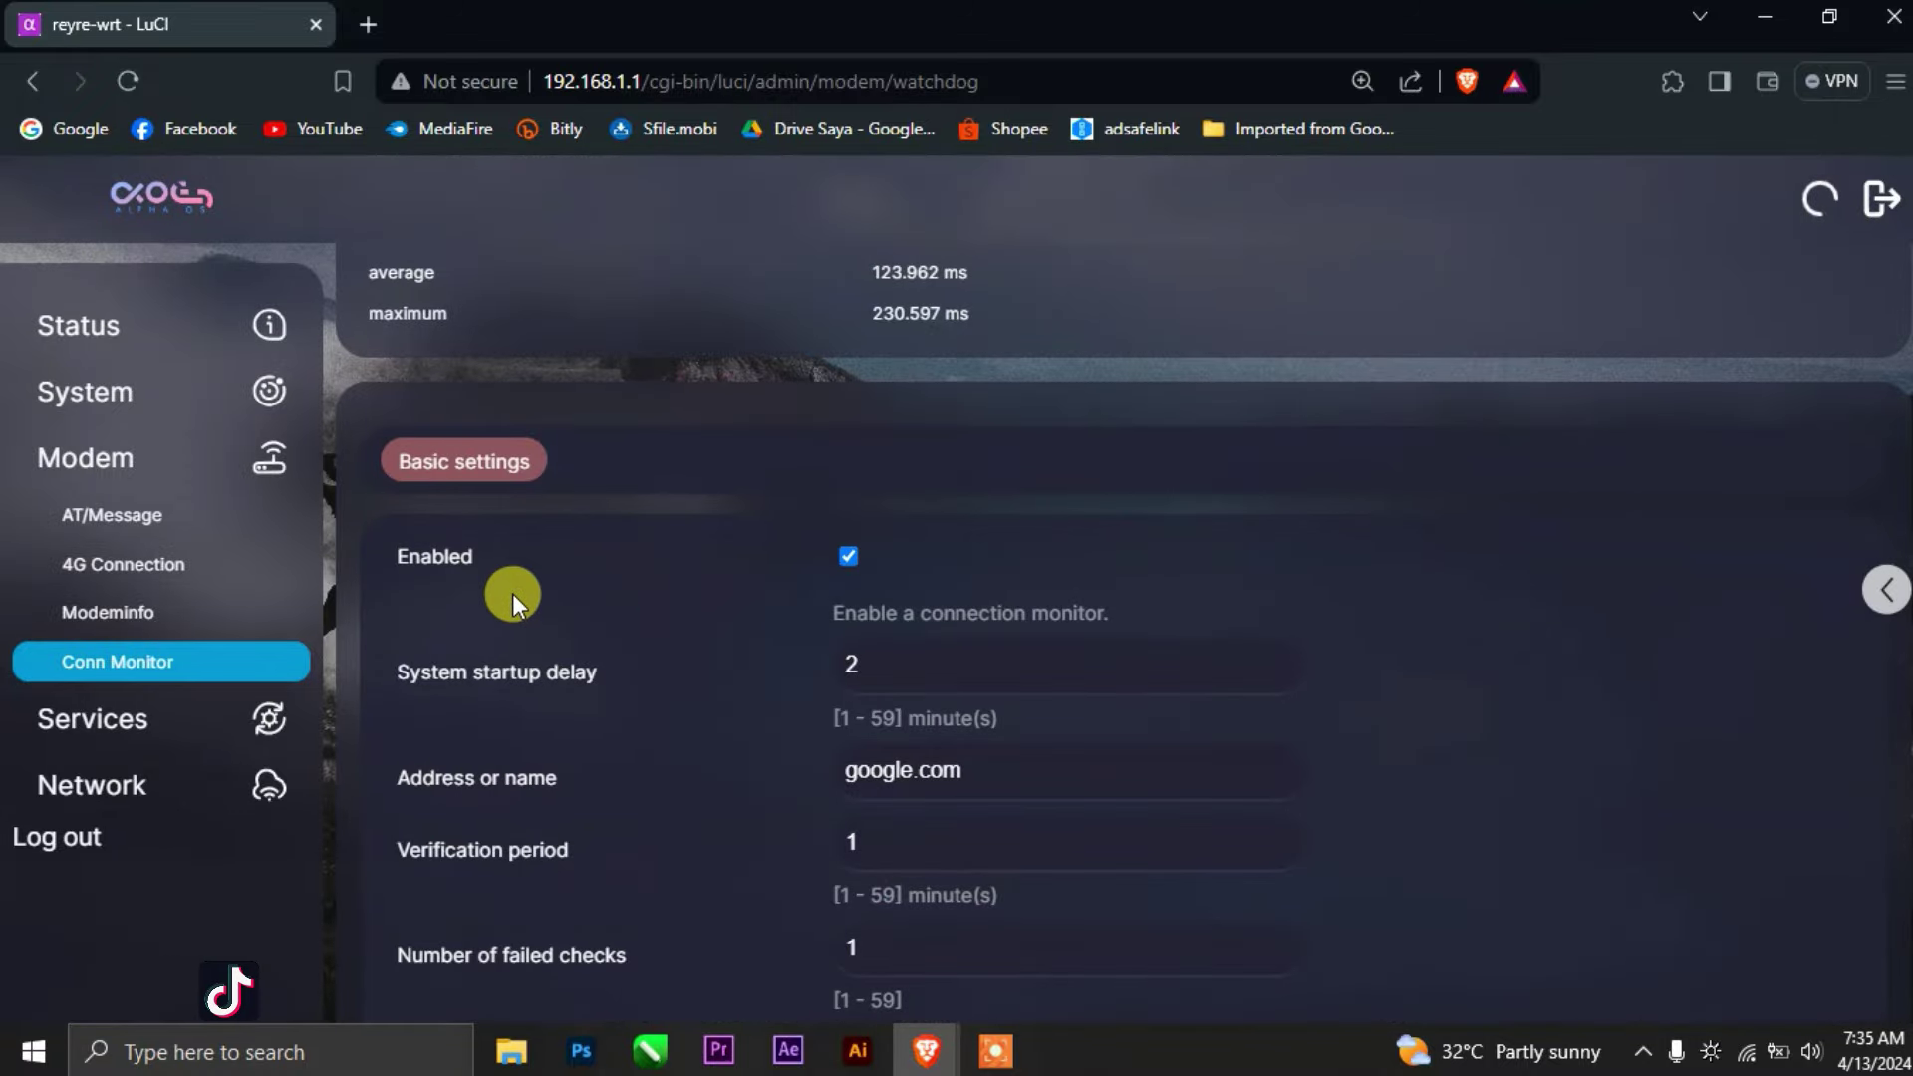
scroll(753, 635, down, 3)
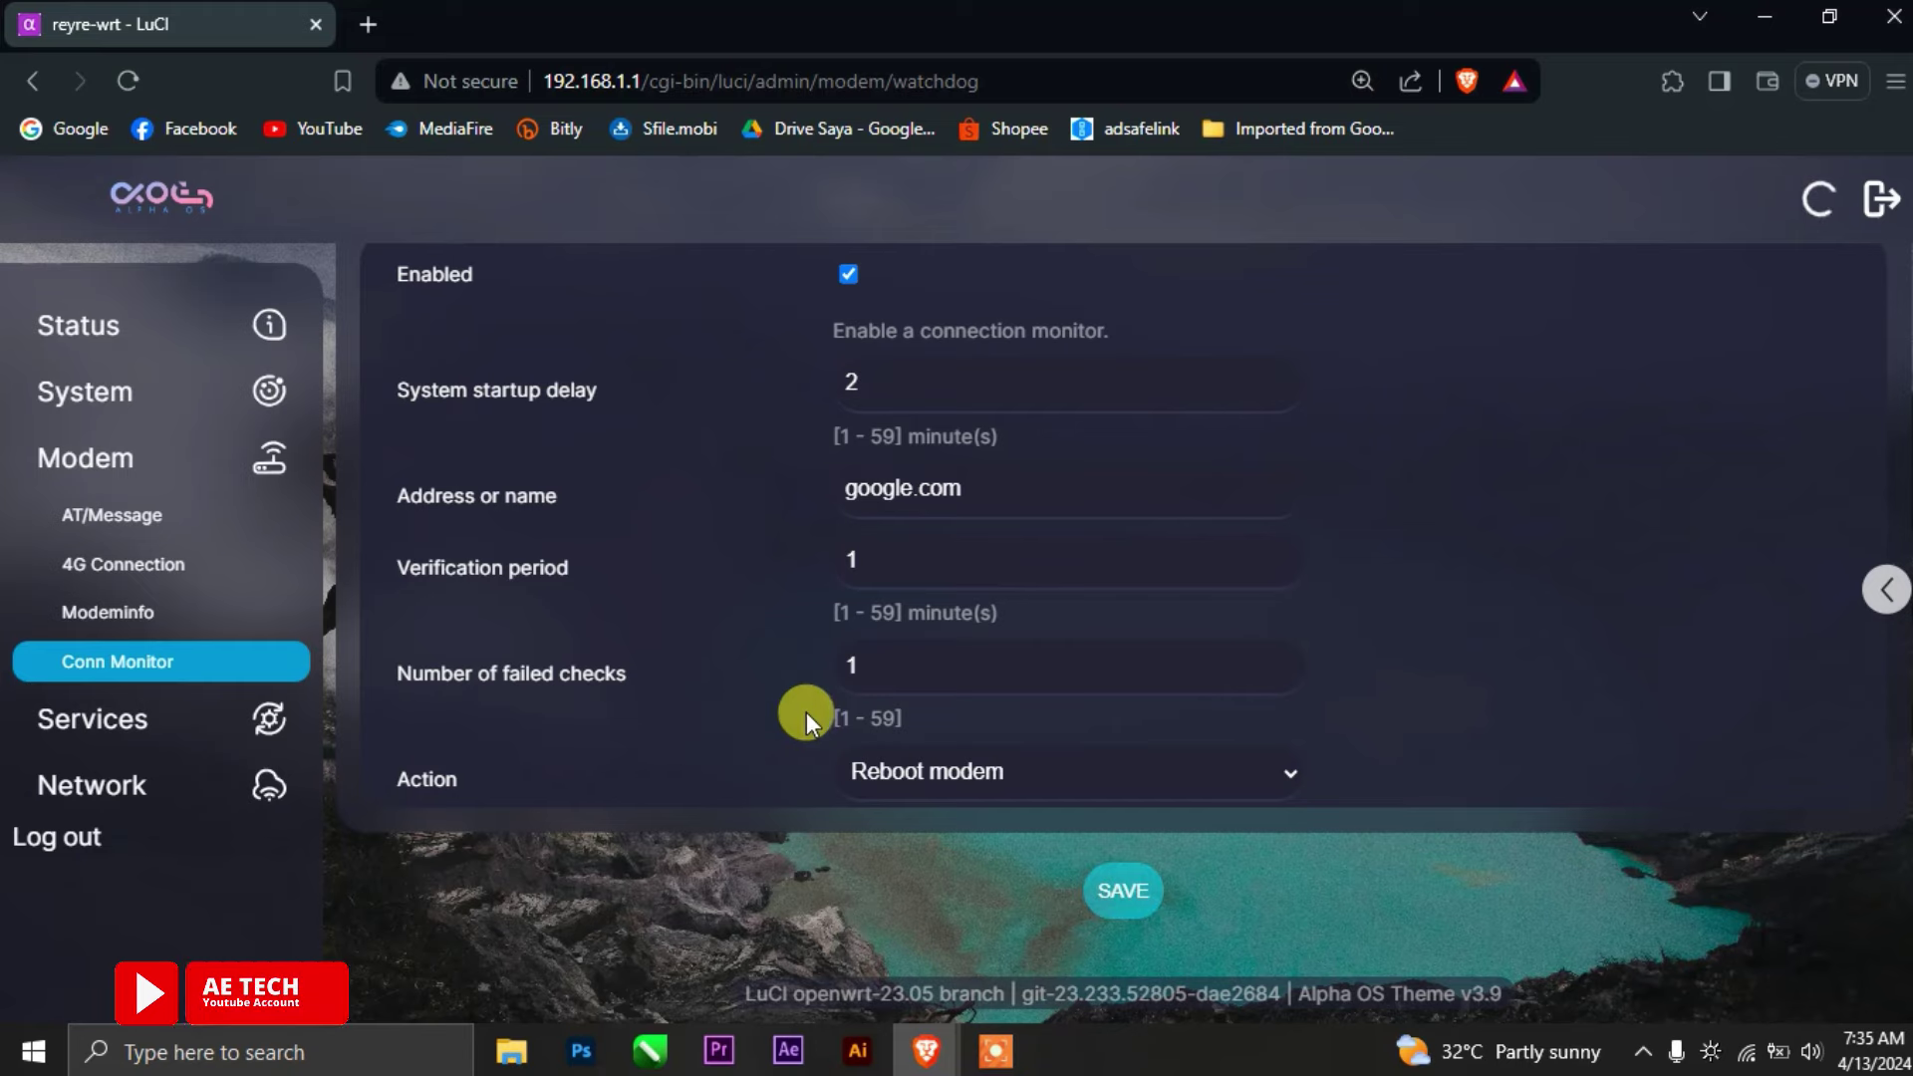
click(985, 773)
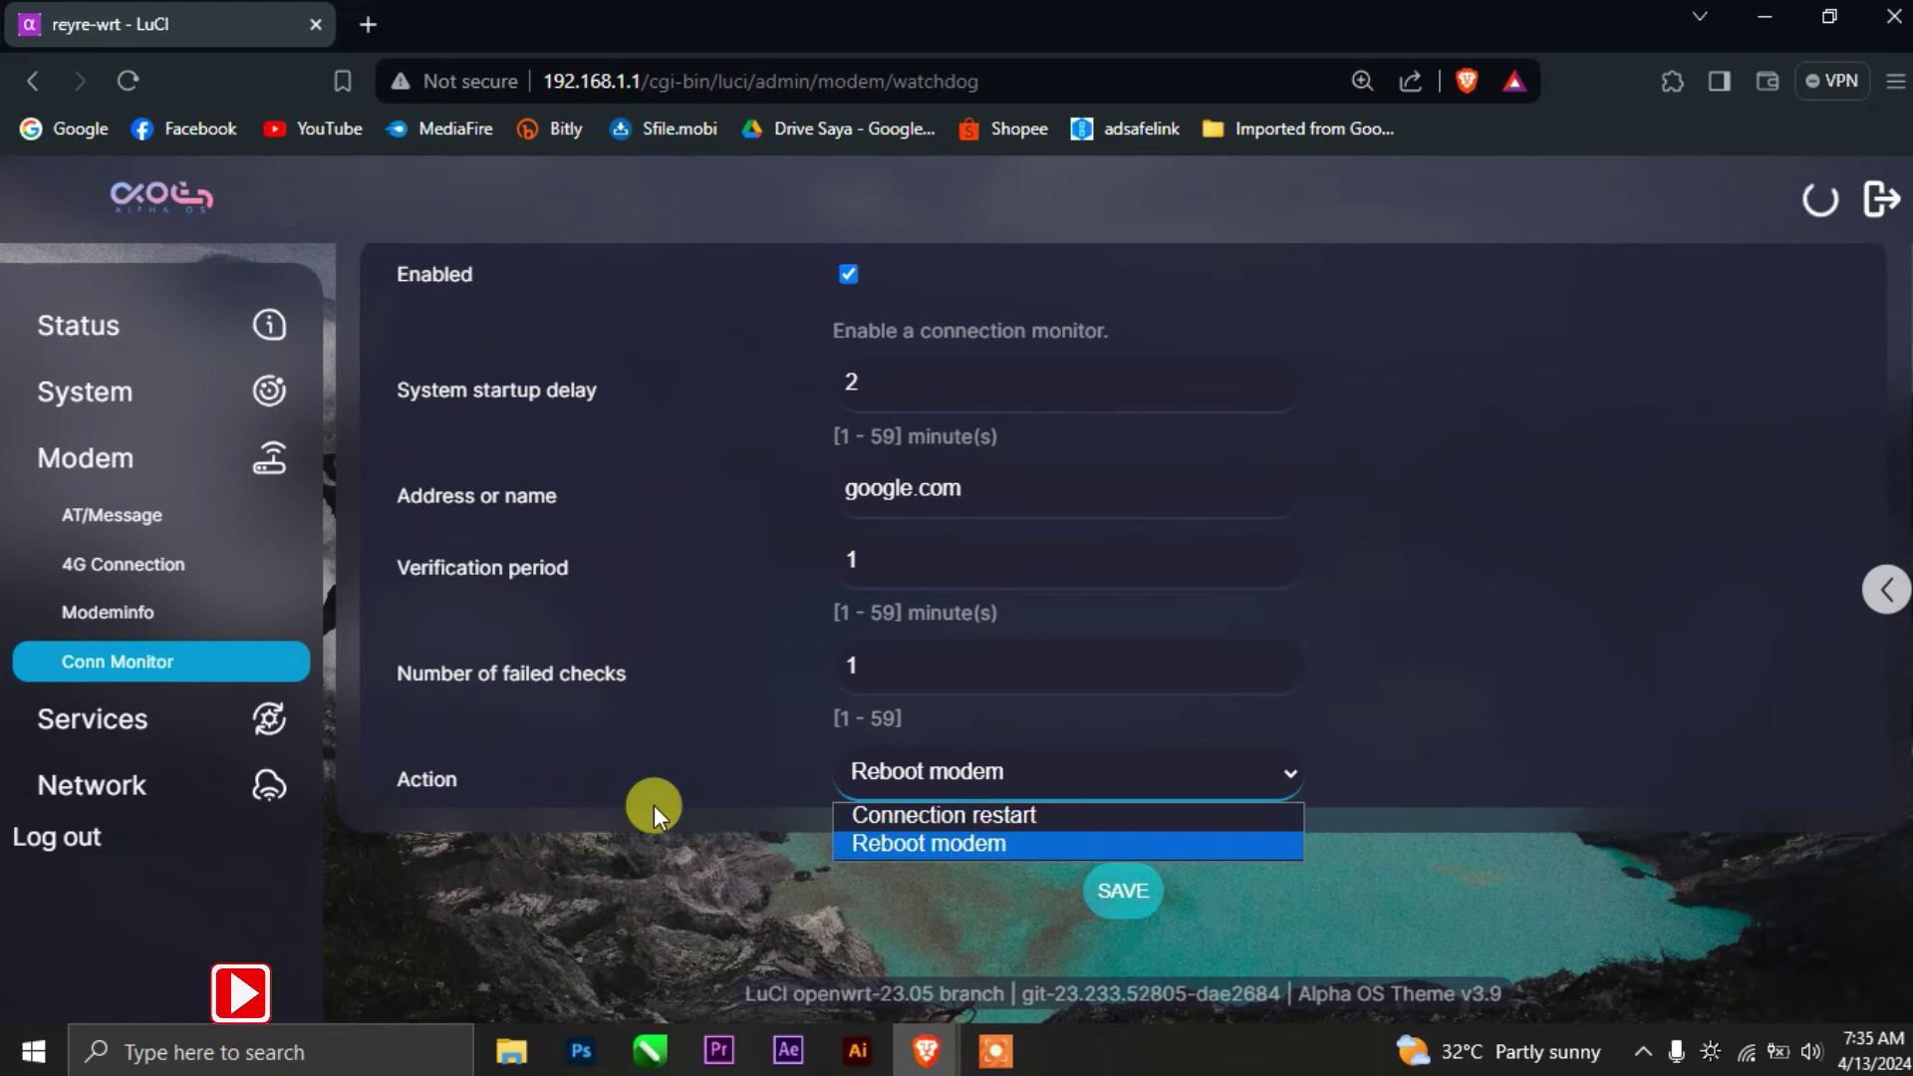
click(702, 812)
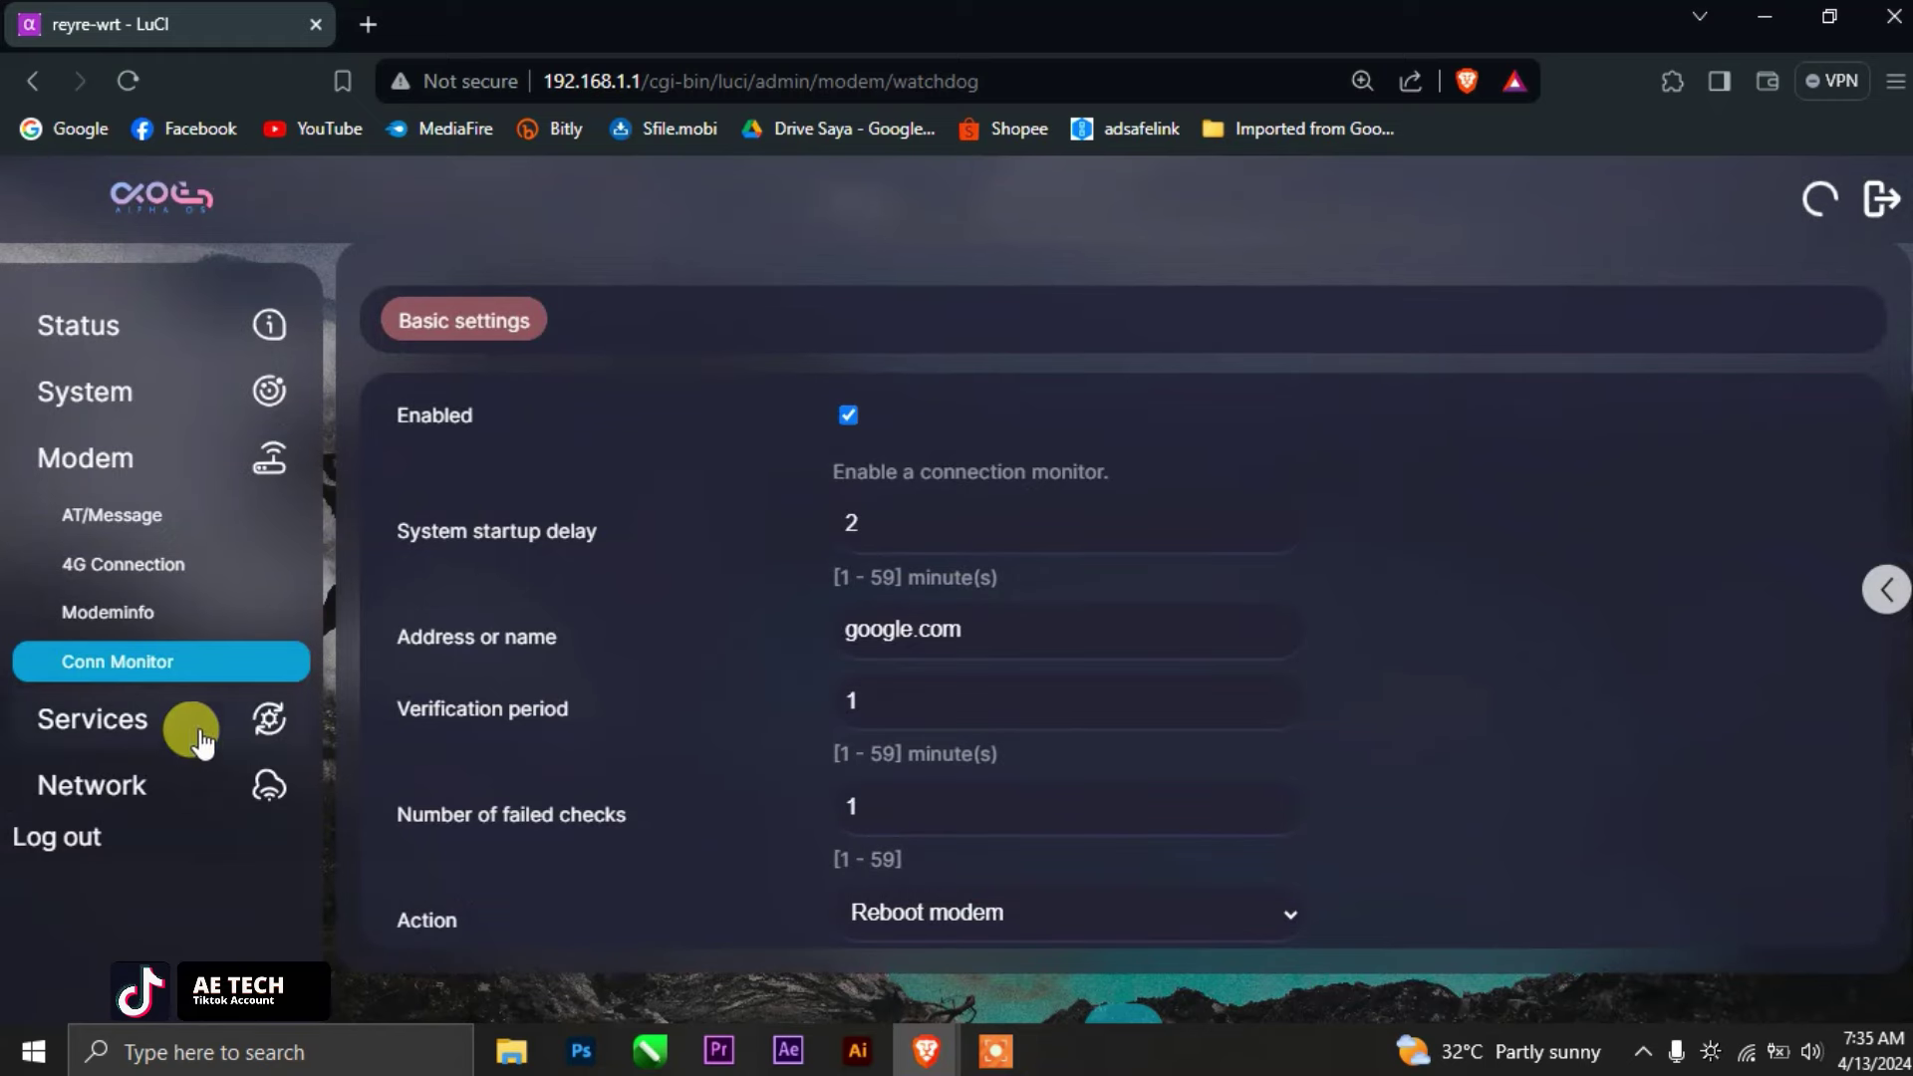
Step: Expand the Services section and open the navigation bar's OpenClash shortcut in a new tab
click(150, 724)
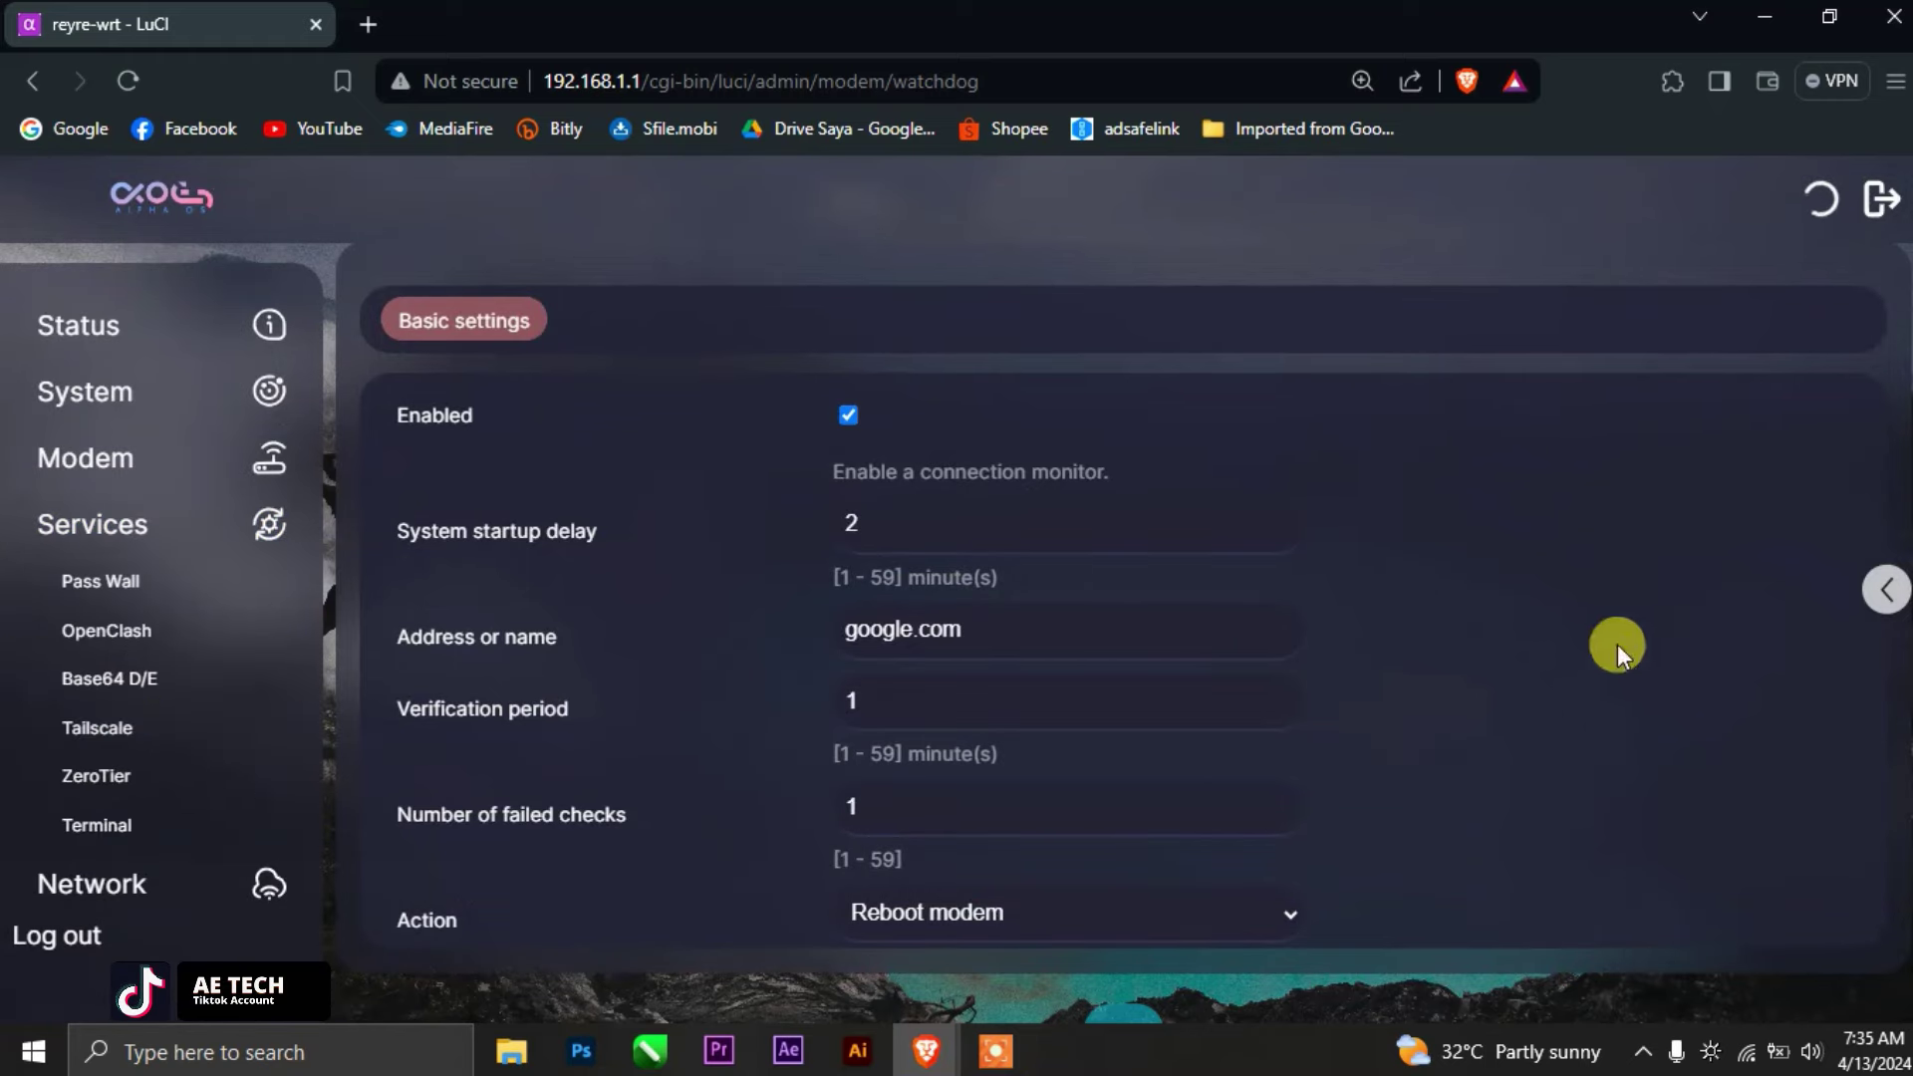
click(1882, 592)
right_click(1822, 544)
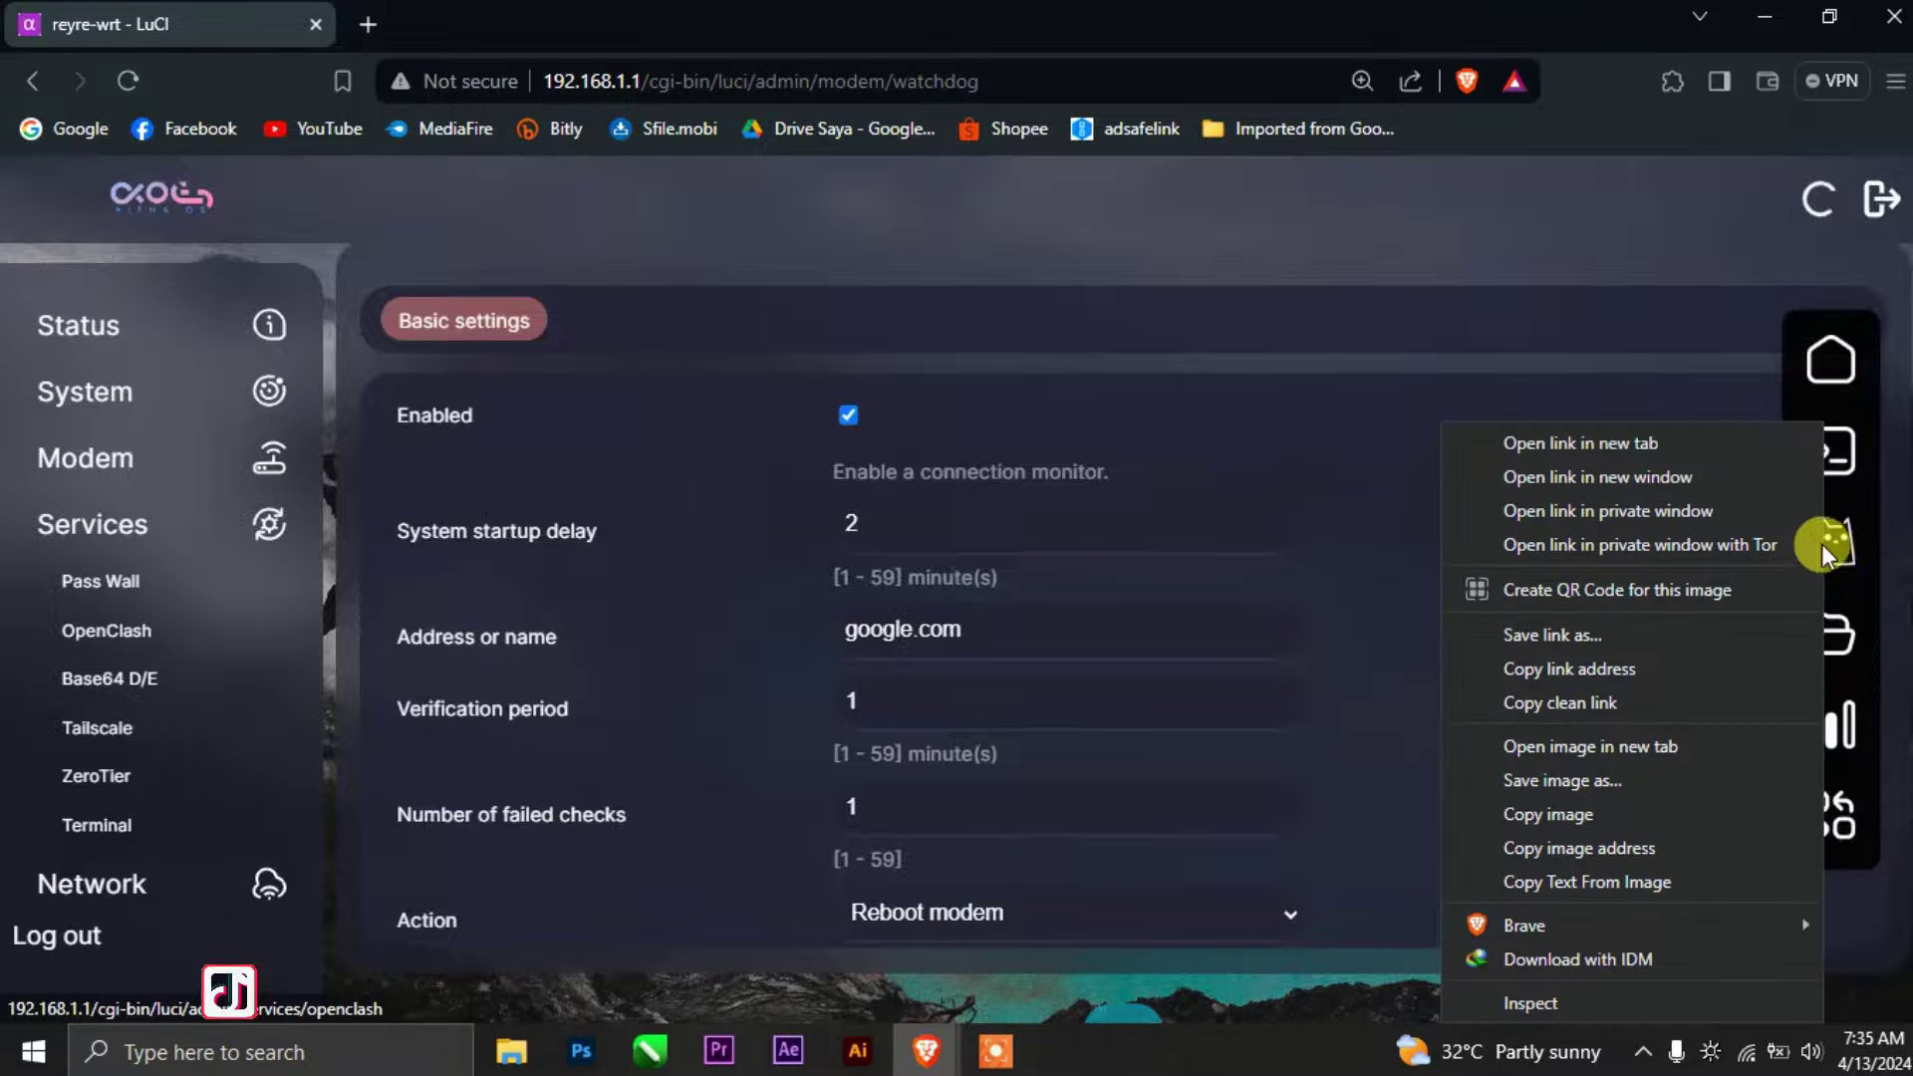
click(1628, 446)
click(539, 26)
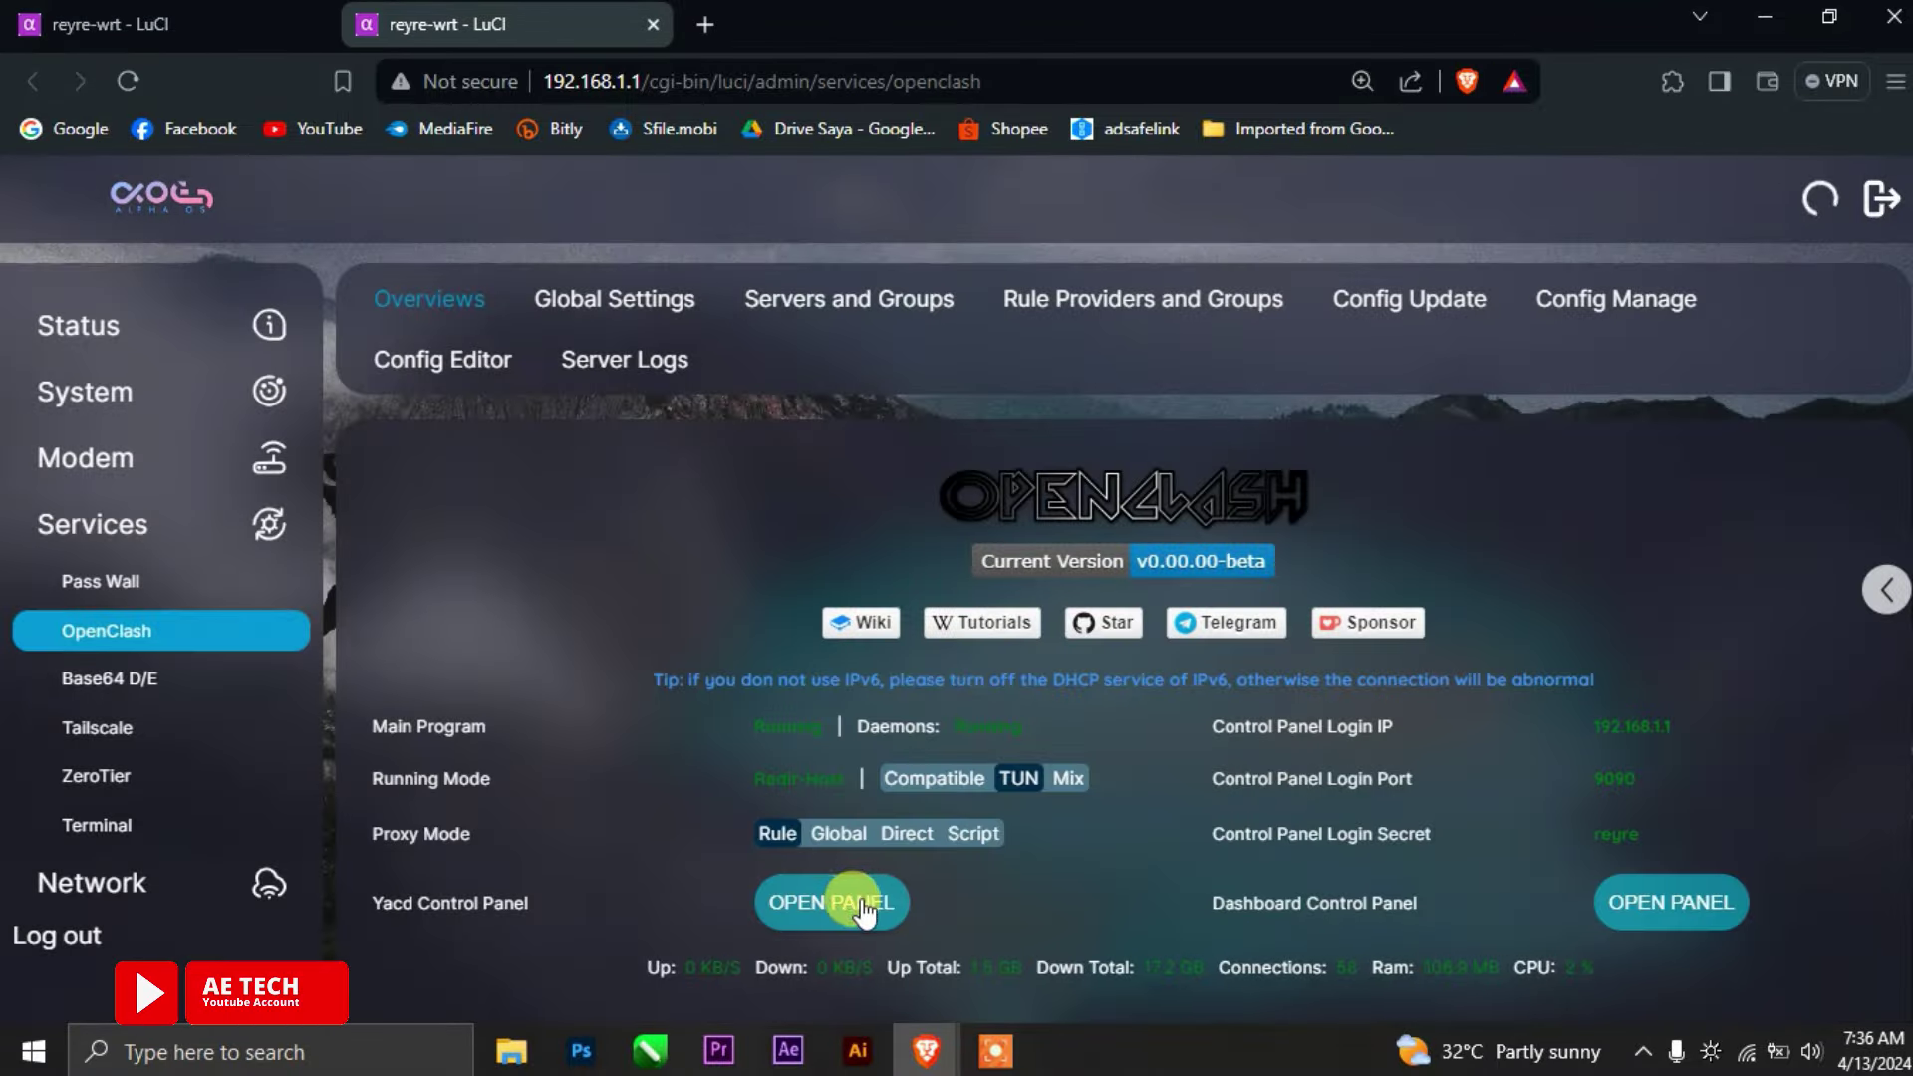
Step: Test the latency of the GLOBAL proxy group in the Yacd control panel and return to the Conn Monitor page
click(844, 901)
click(211, 304)
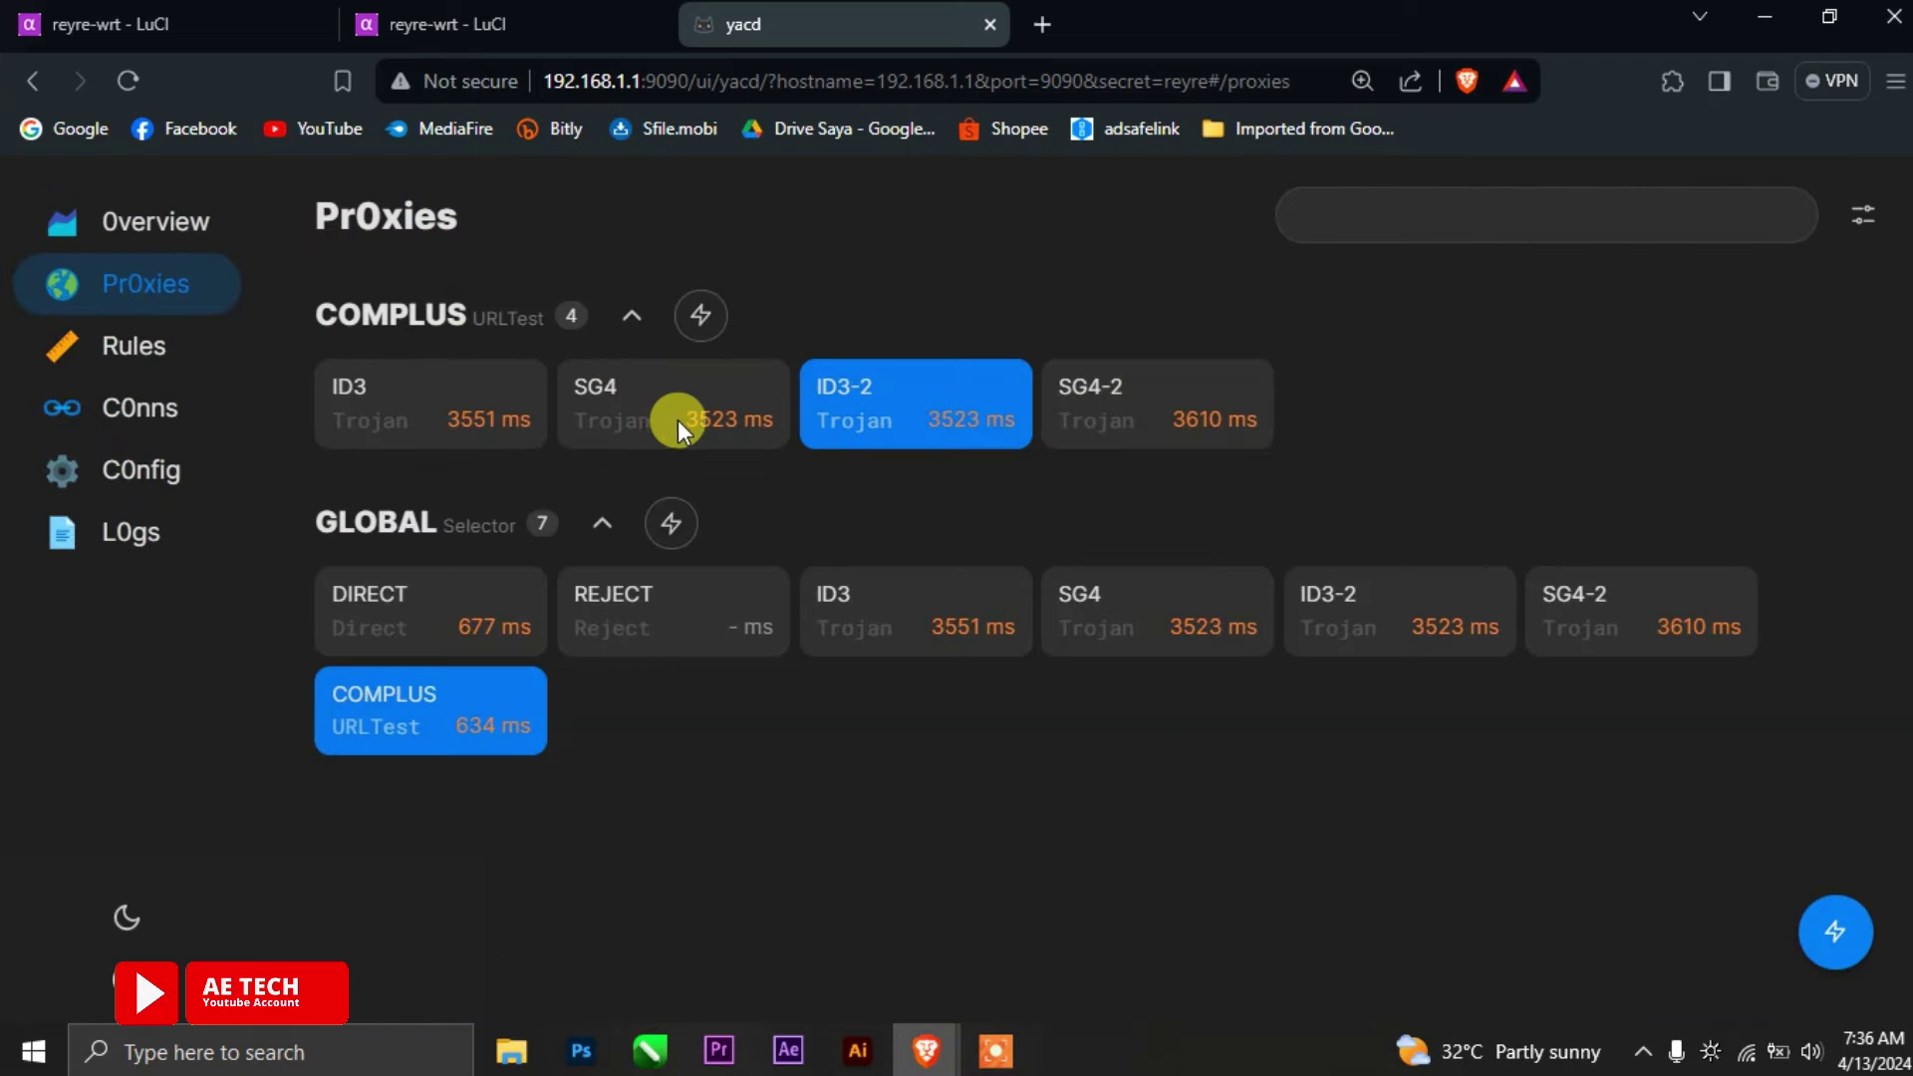
click(670, 523)
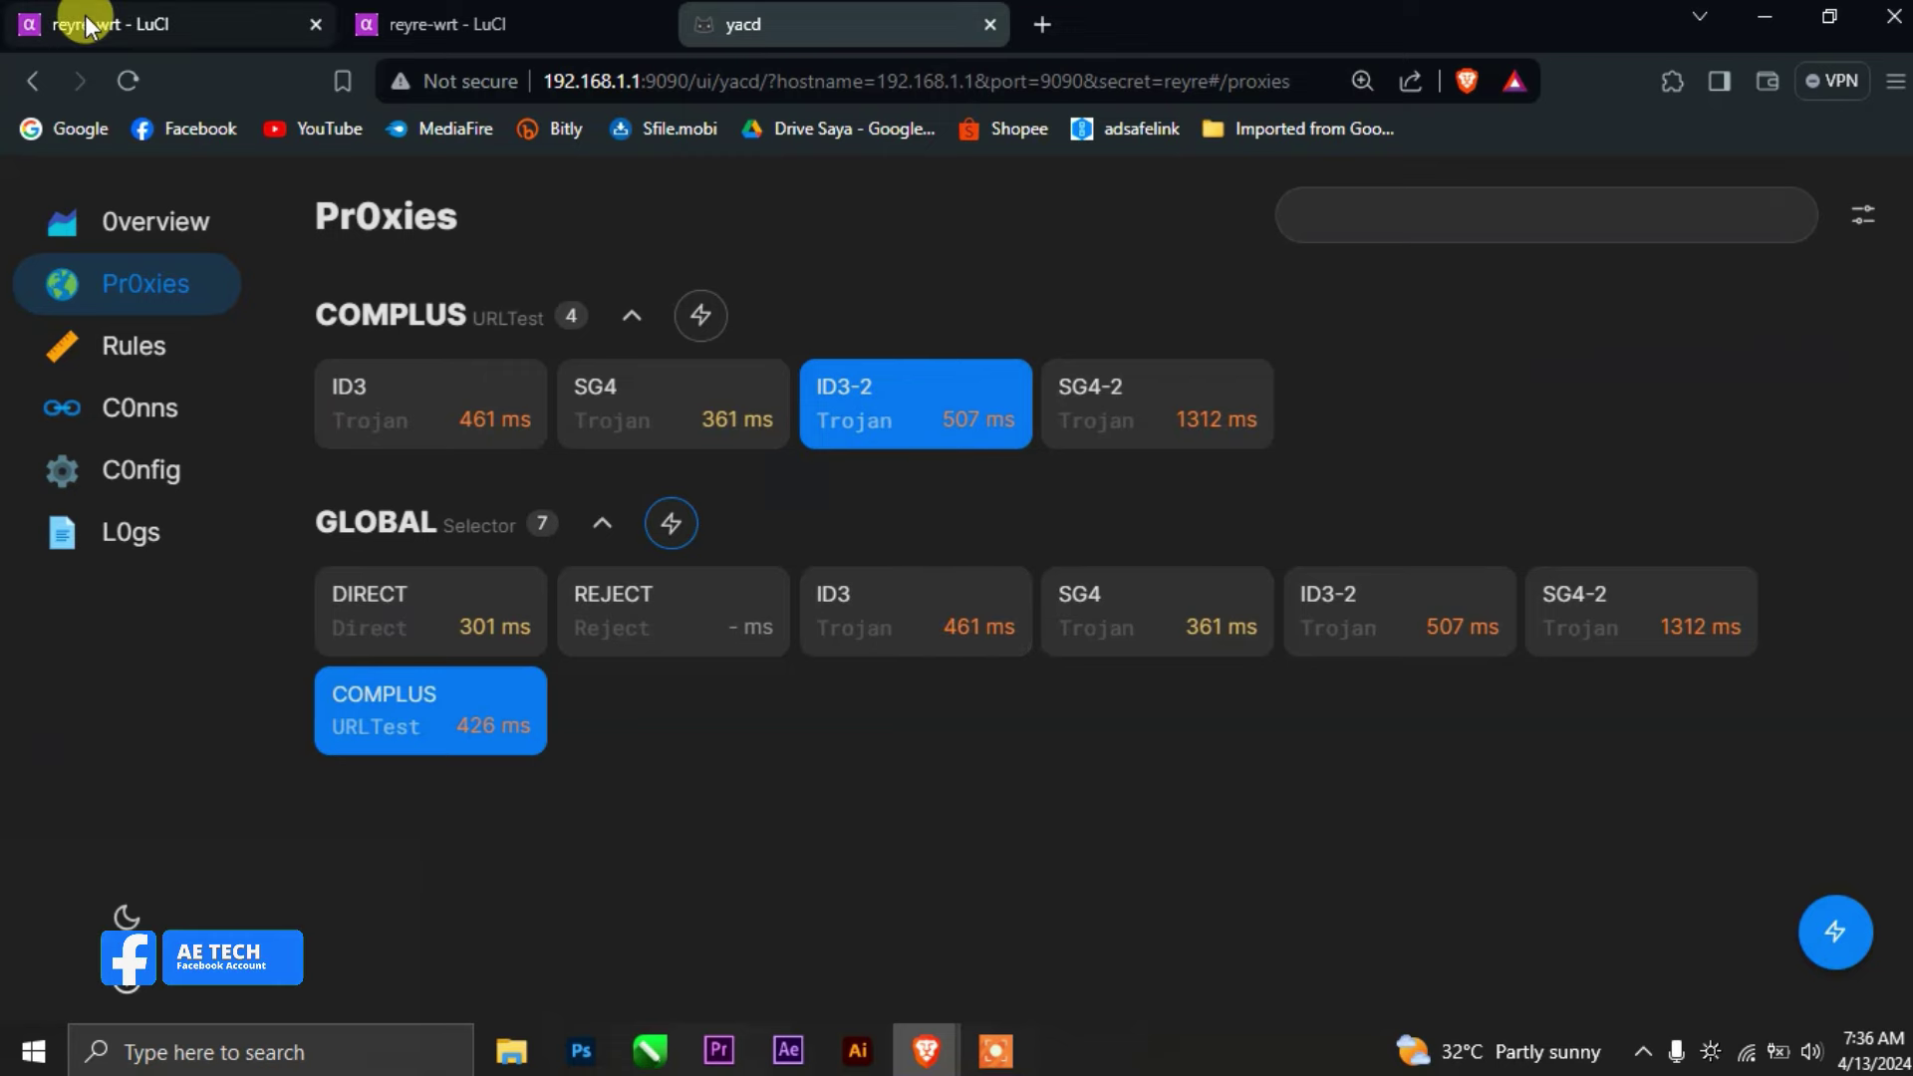
click(40, 22)
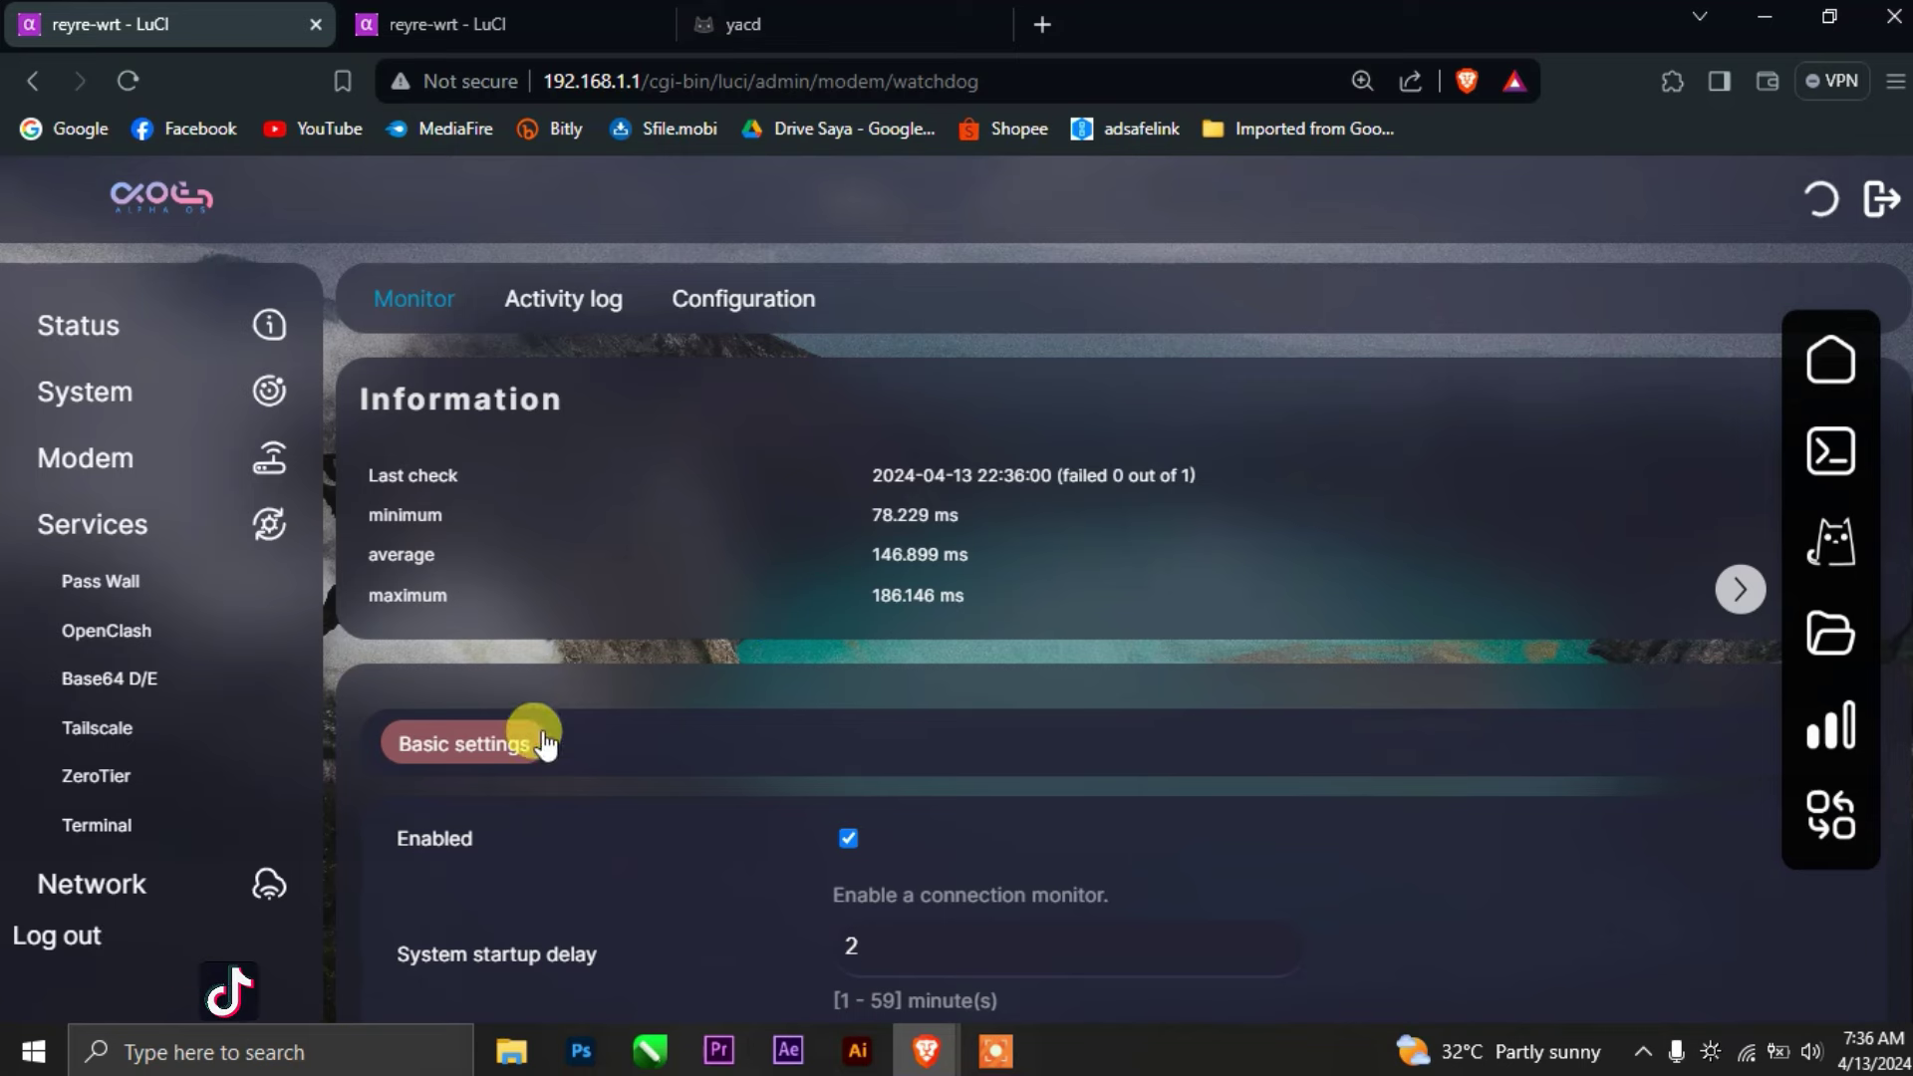
Step: Review the Conn Monitor page's basic settings again, including the alternatives offered for the Action to take after failed checks
scroll(1092, 845, down, 6)
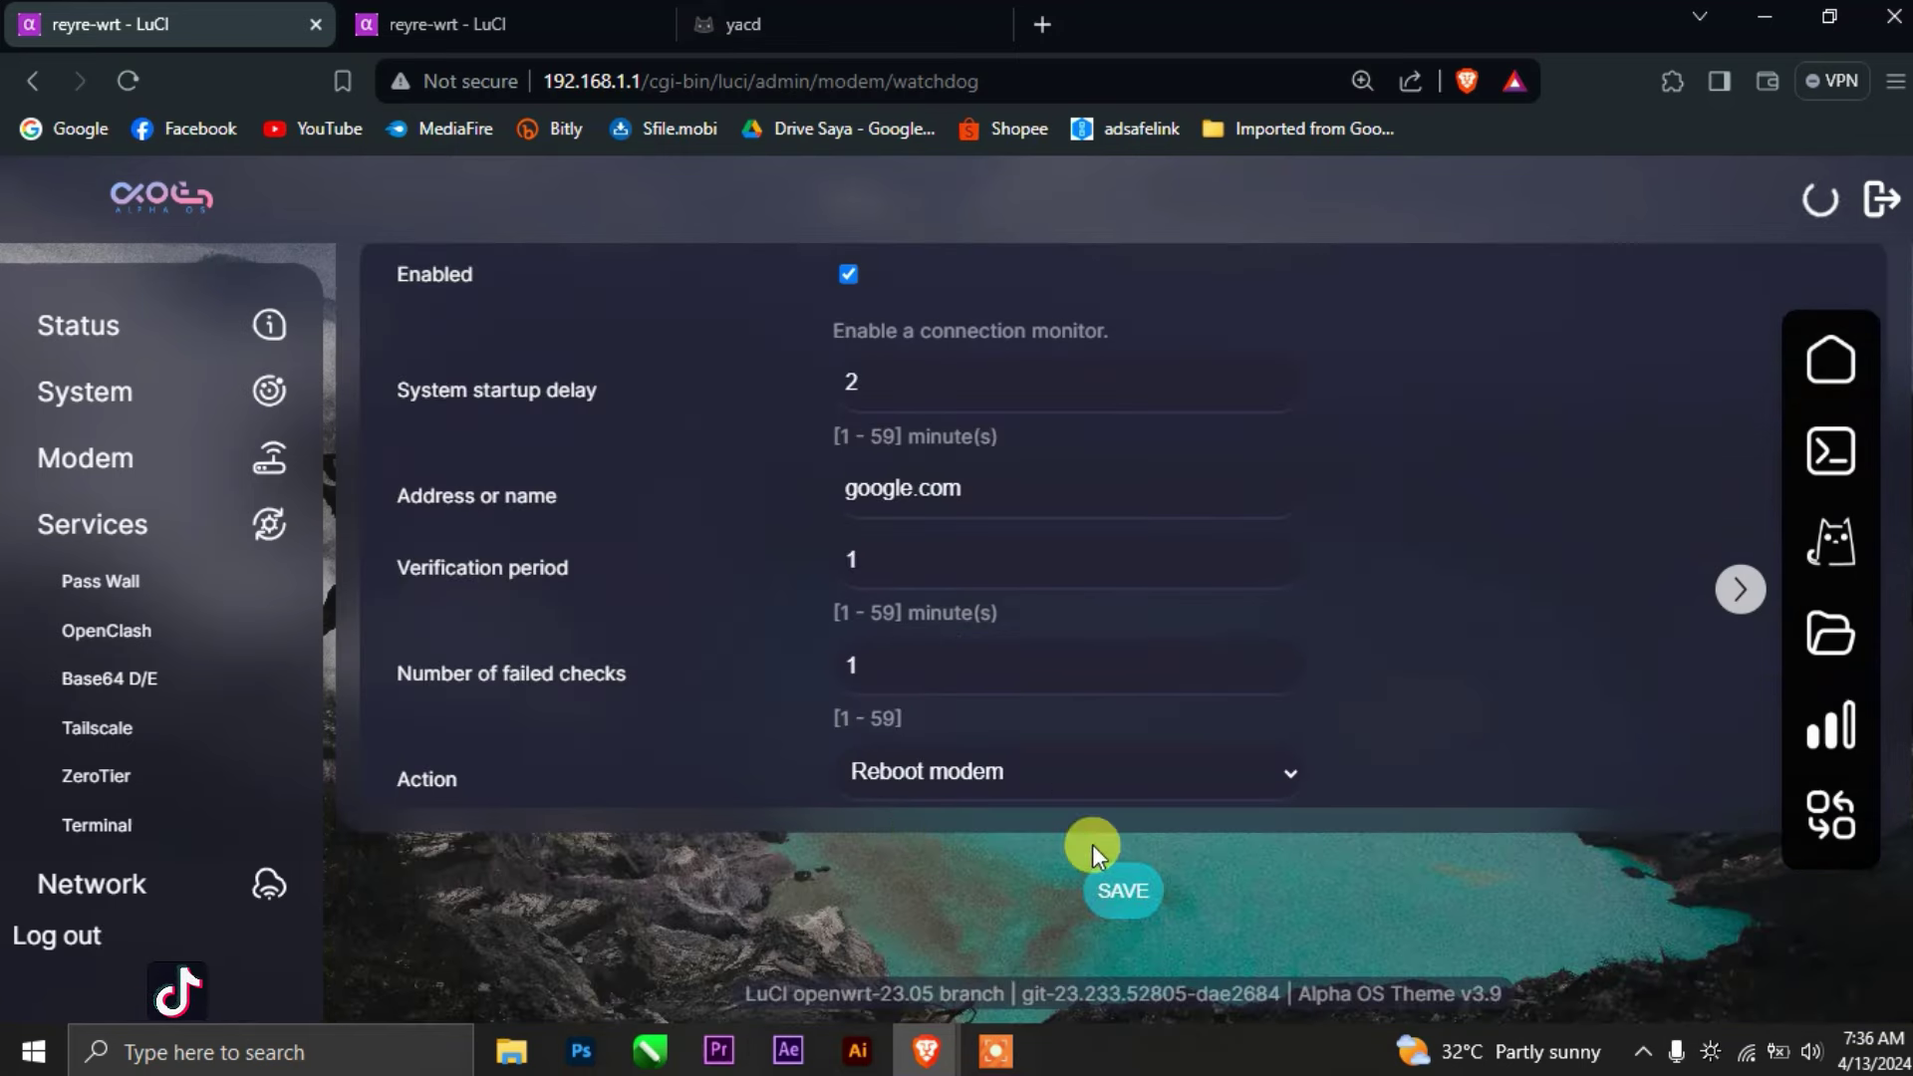
click(965, 788)
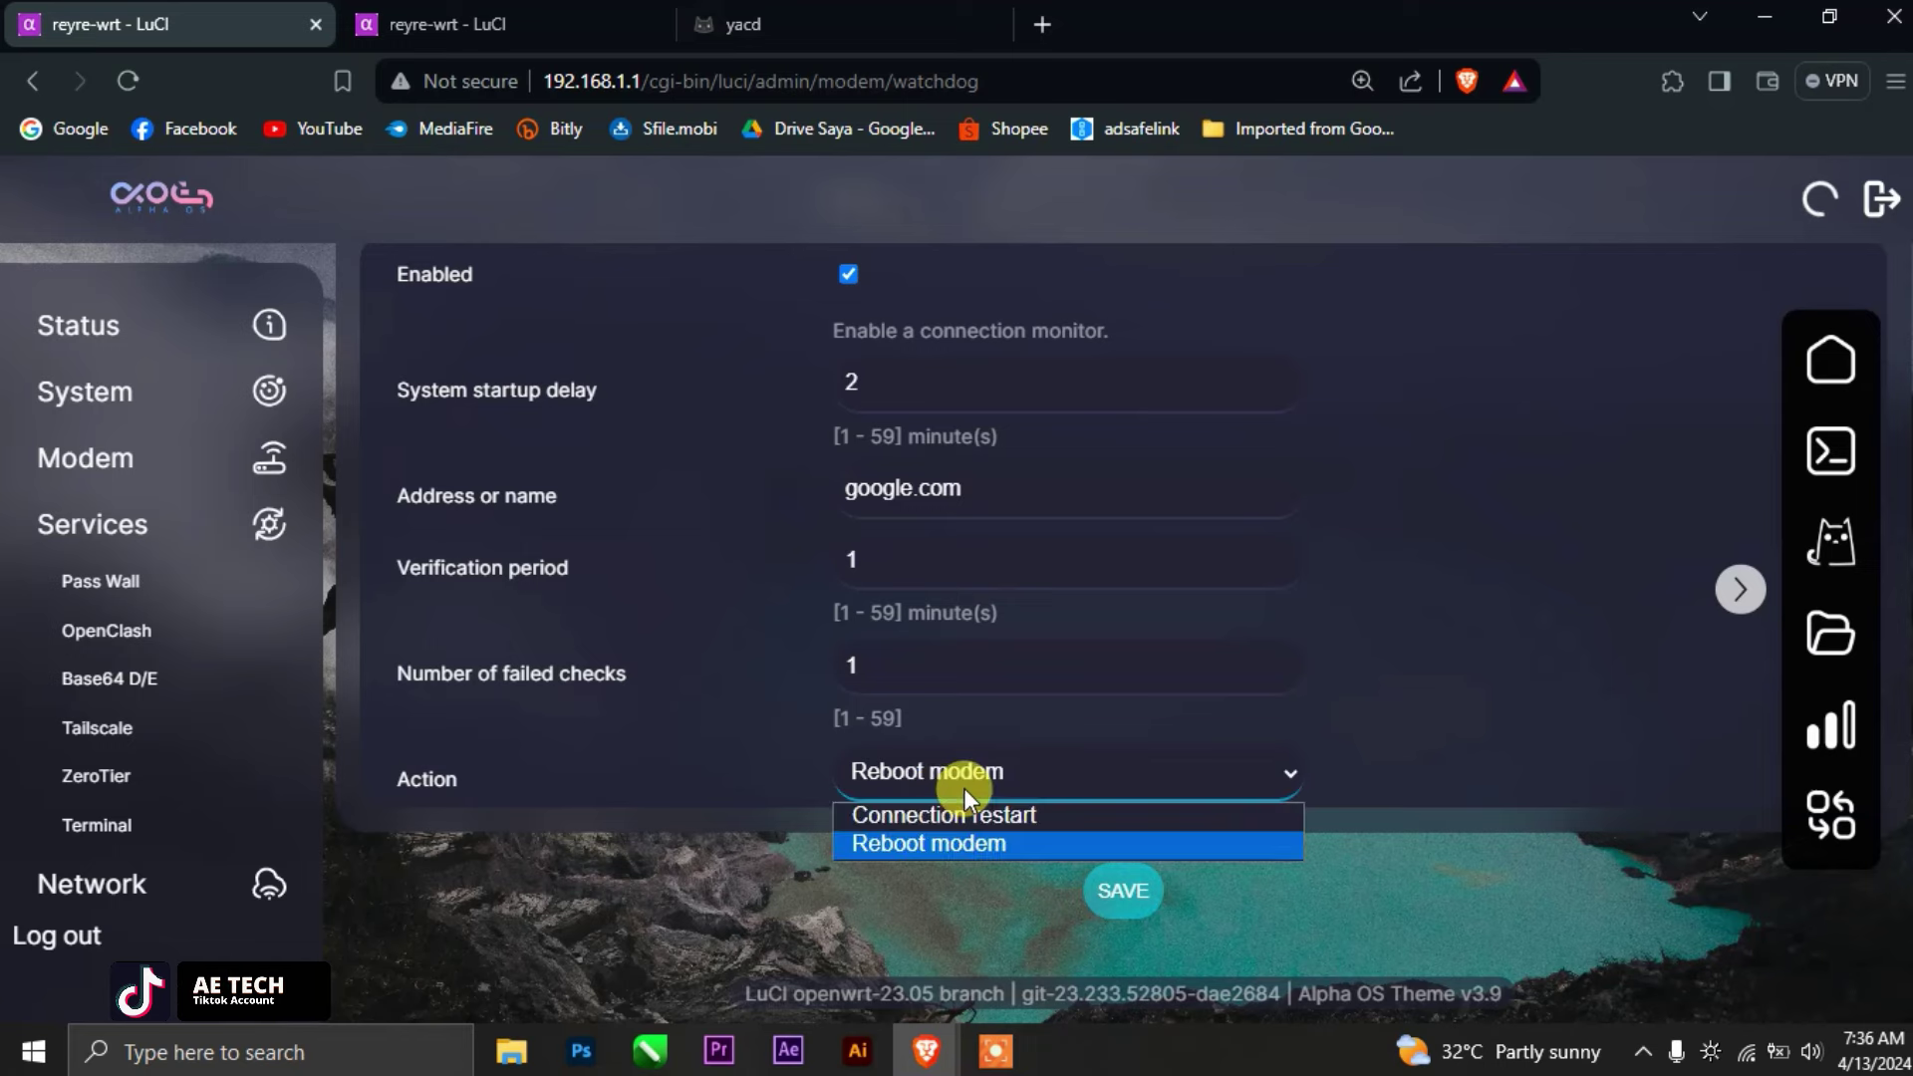
click(507, 847)
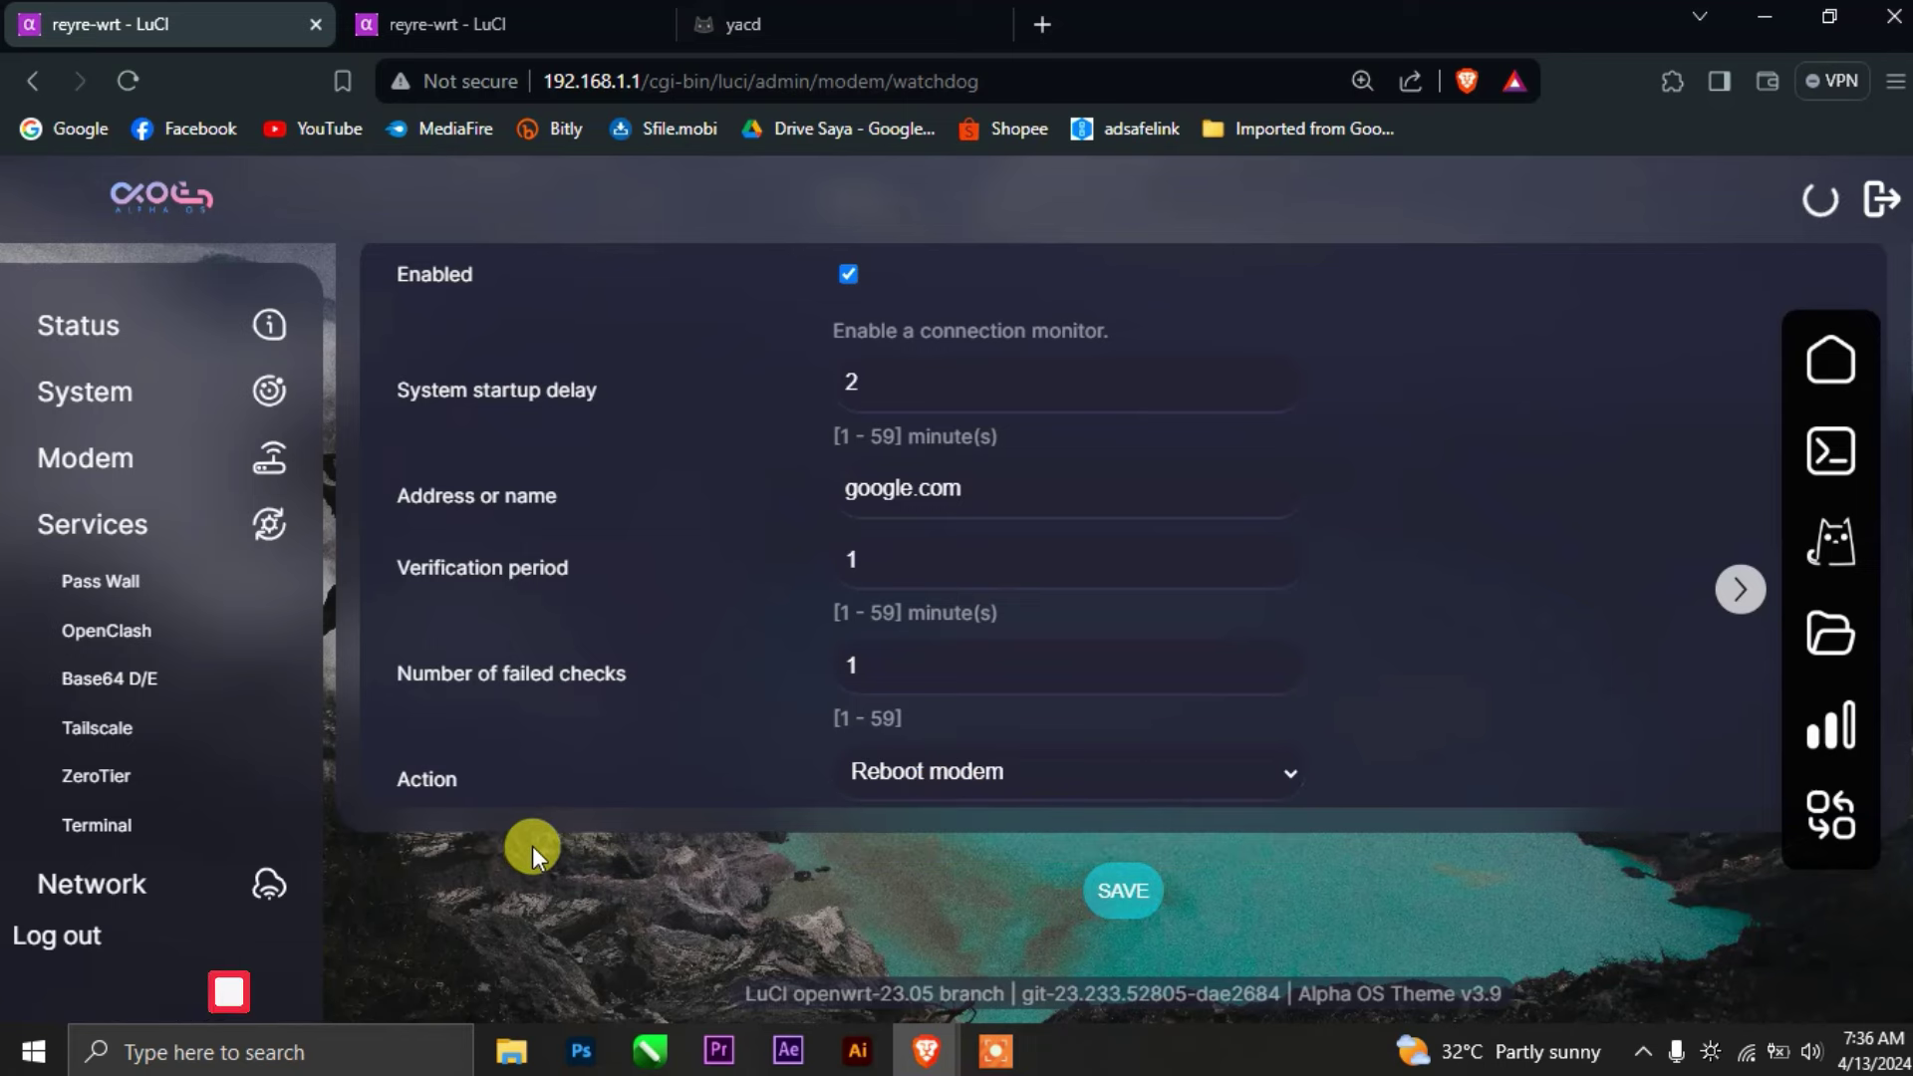
Step: Open the Terminal page under Services, enlarge its view and launch the Huawei/HiLink modem script with the command "m"
click(209, 822)
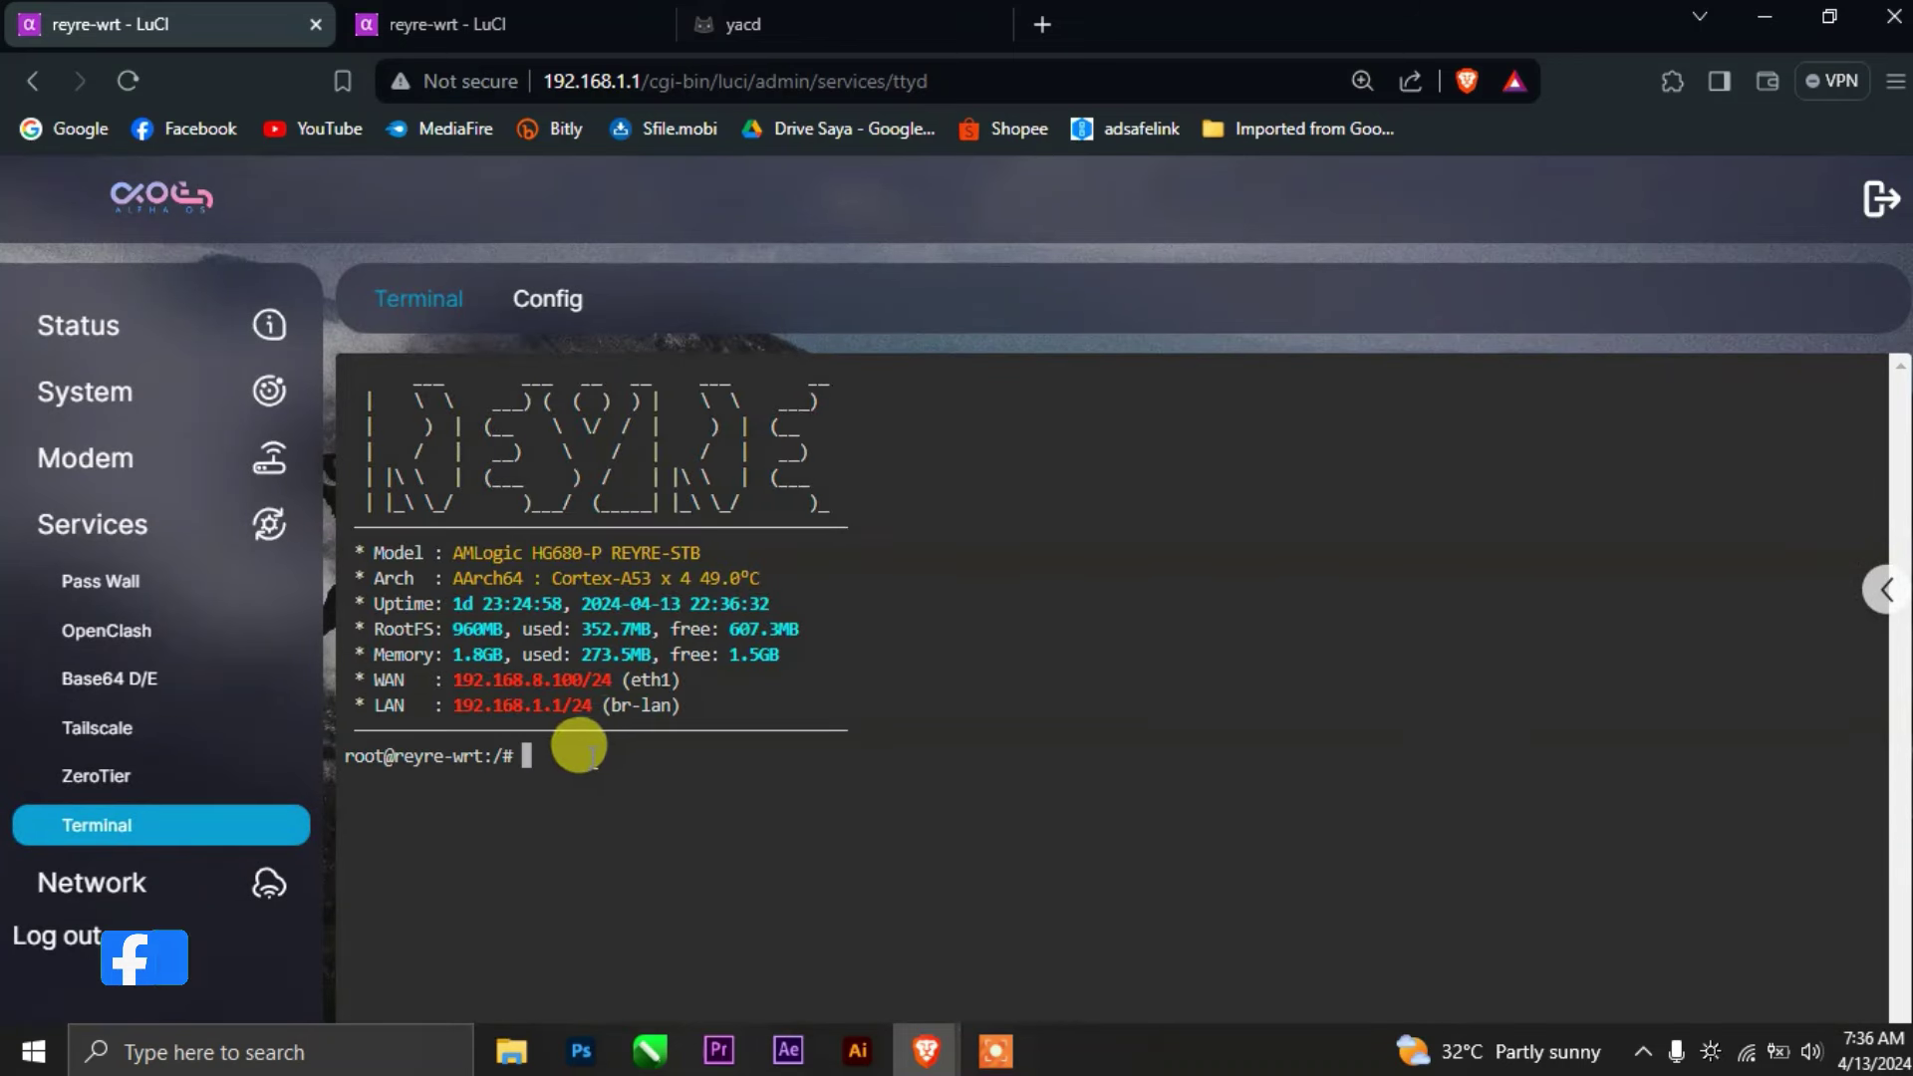
key(ctrl+plus)
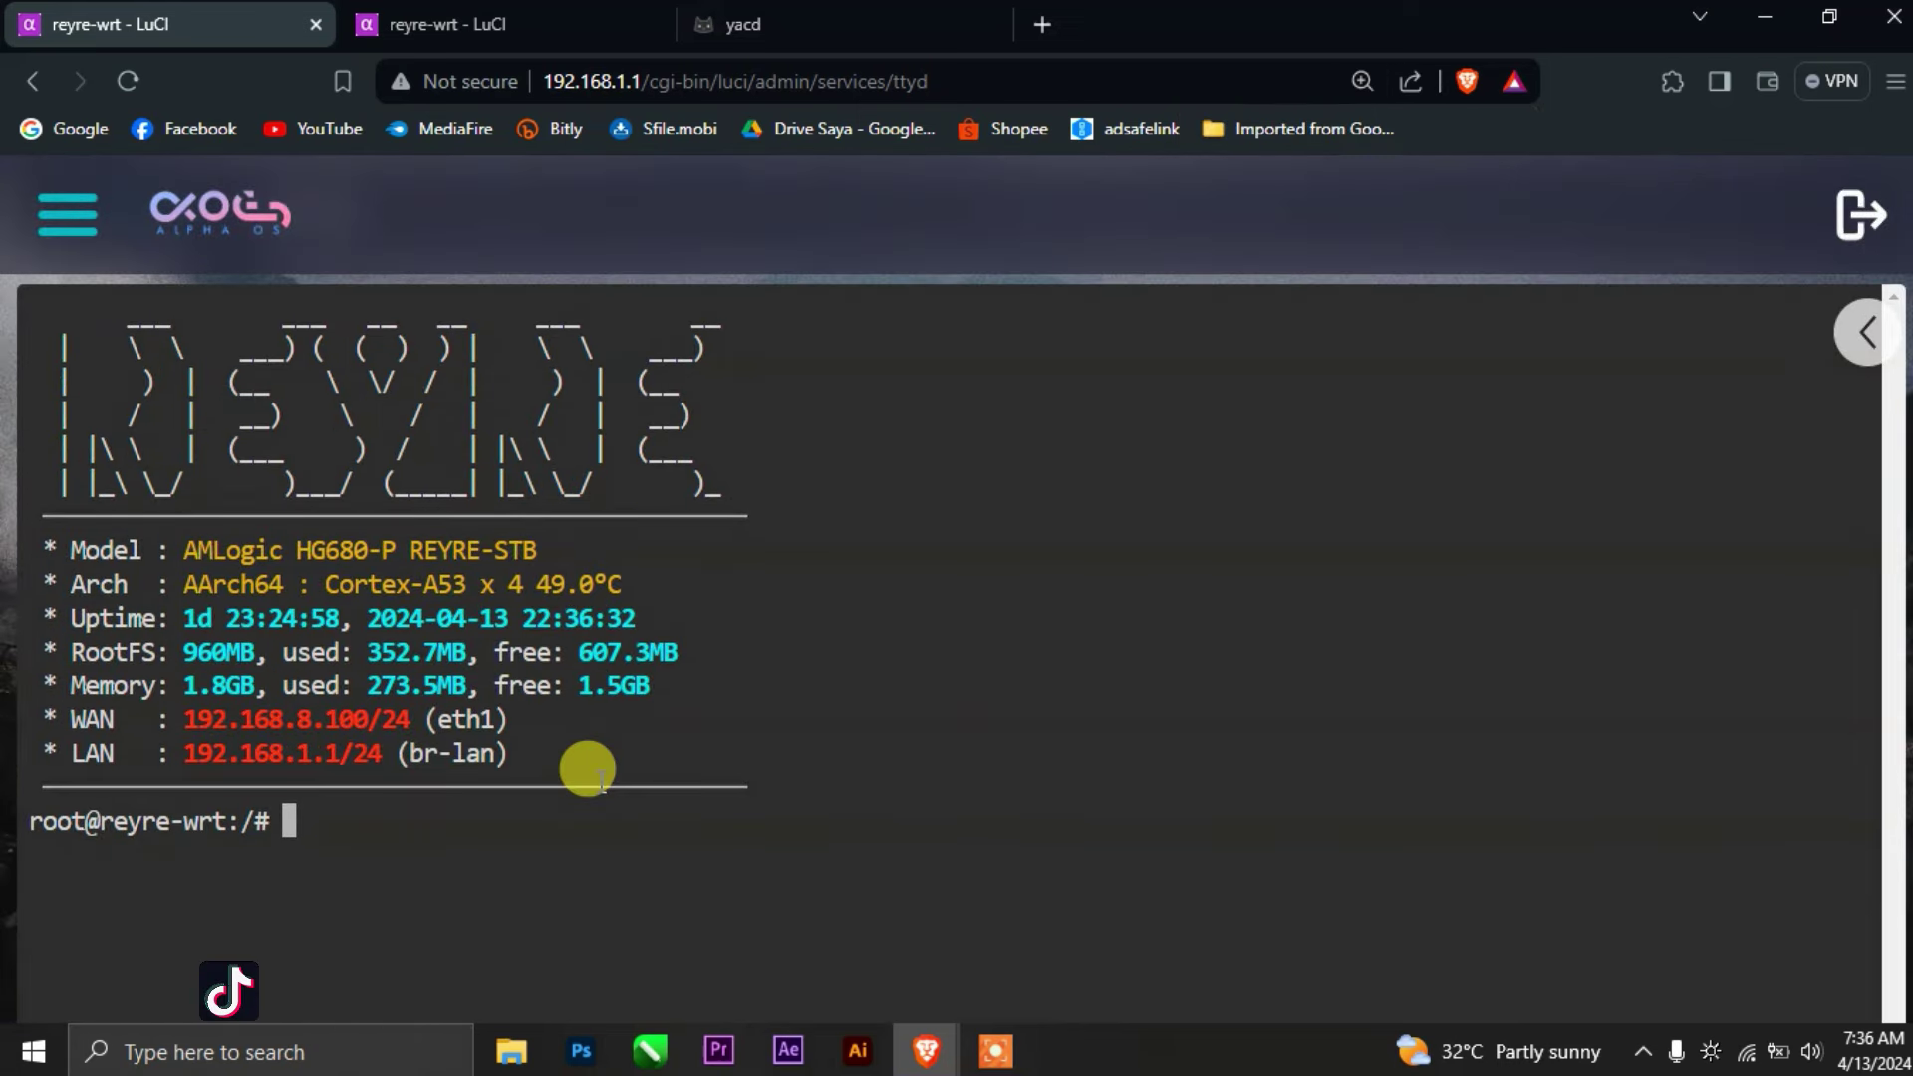
text(m)
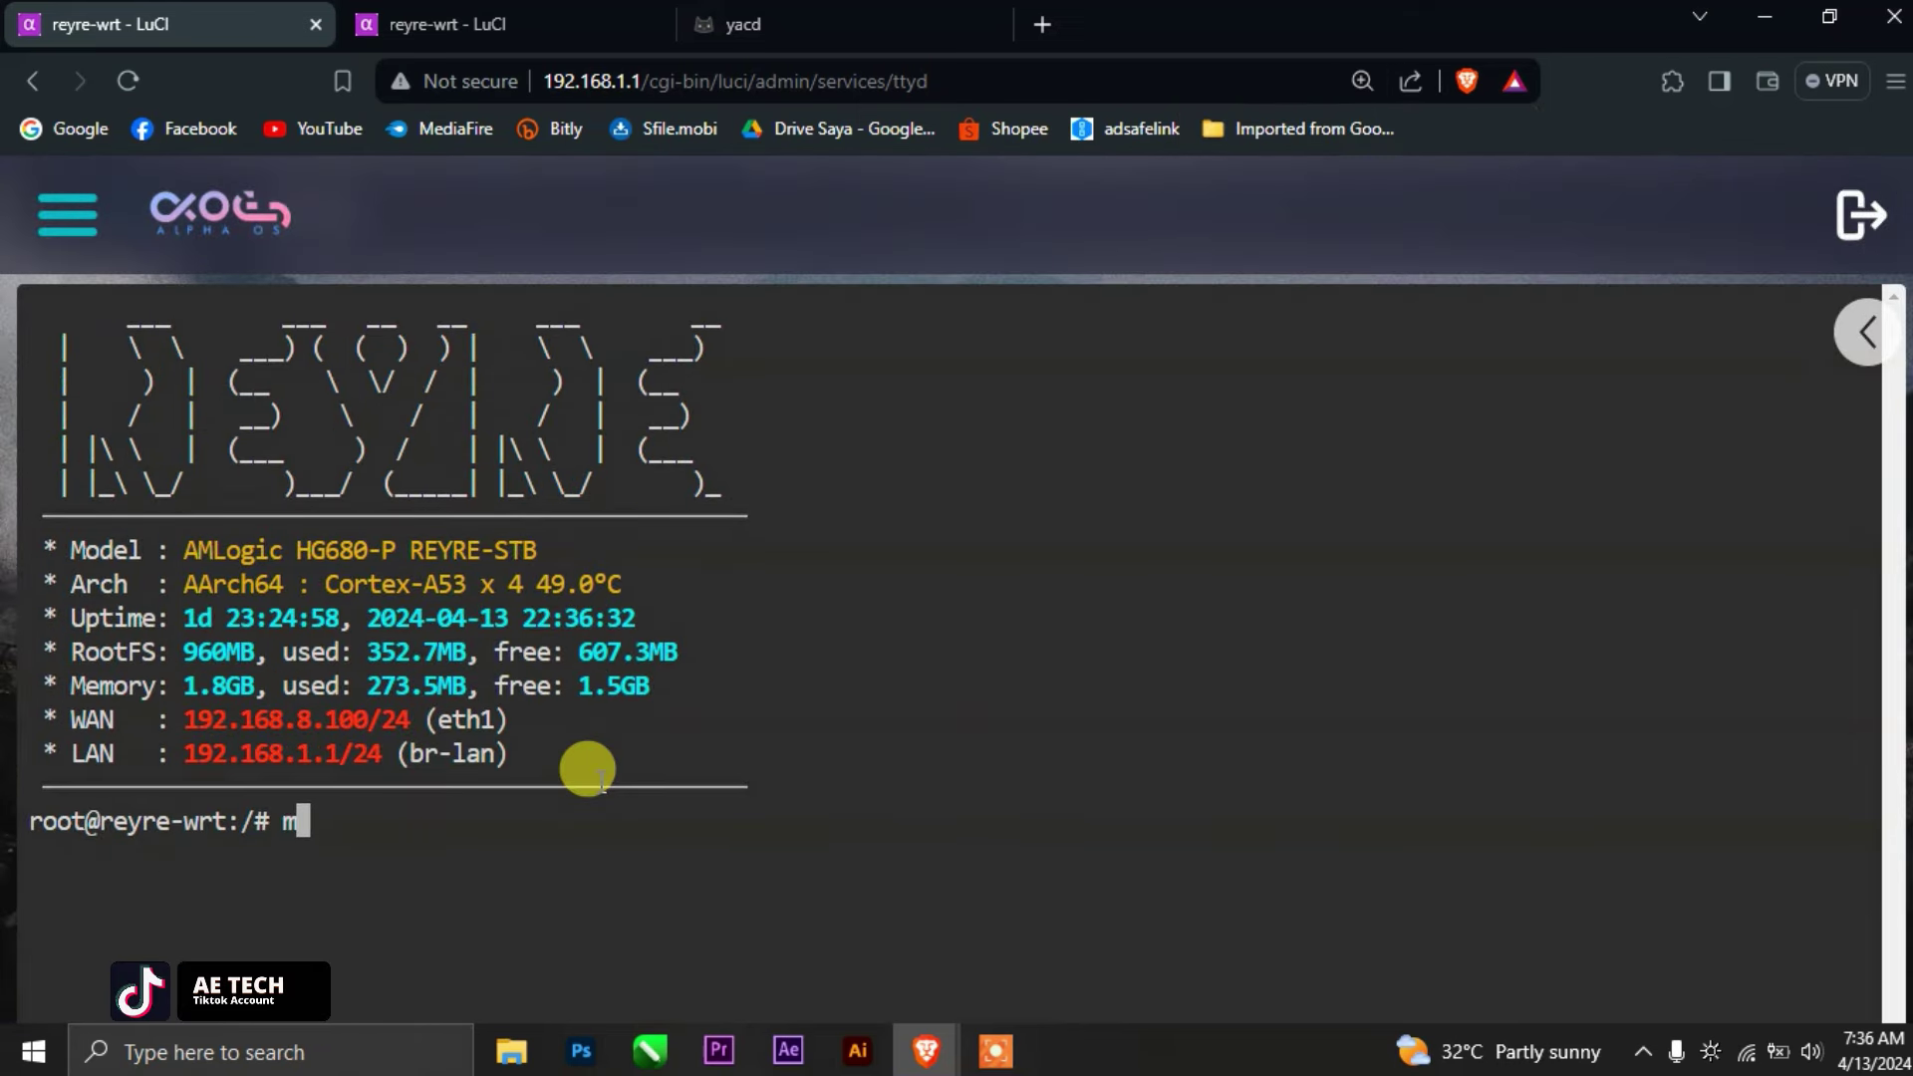
key(Return)
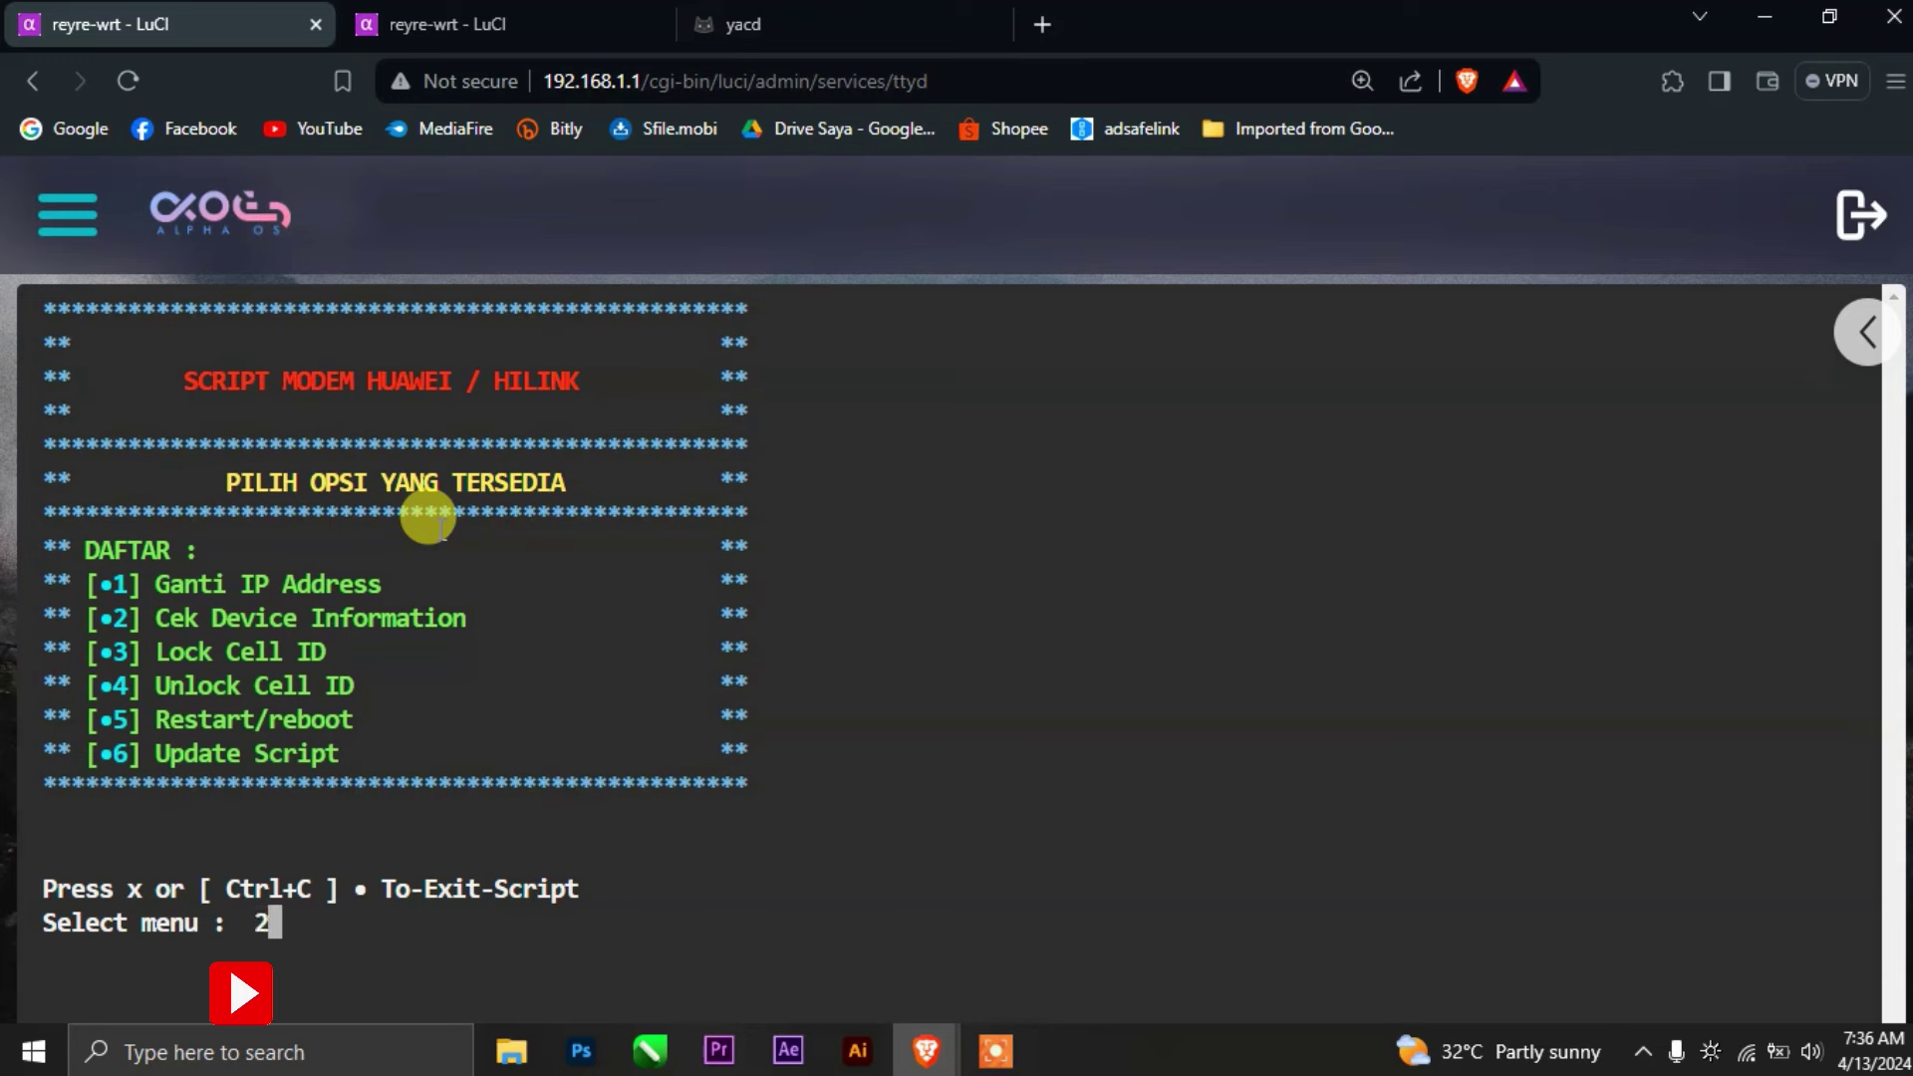
Step: Run option 2, Cek Device Information, in the modem script and highlight the modem's Wan IP address
text(2)
key(Return)
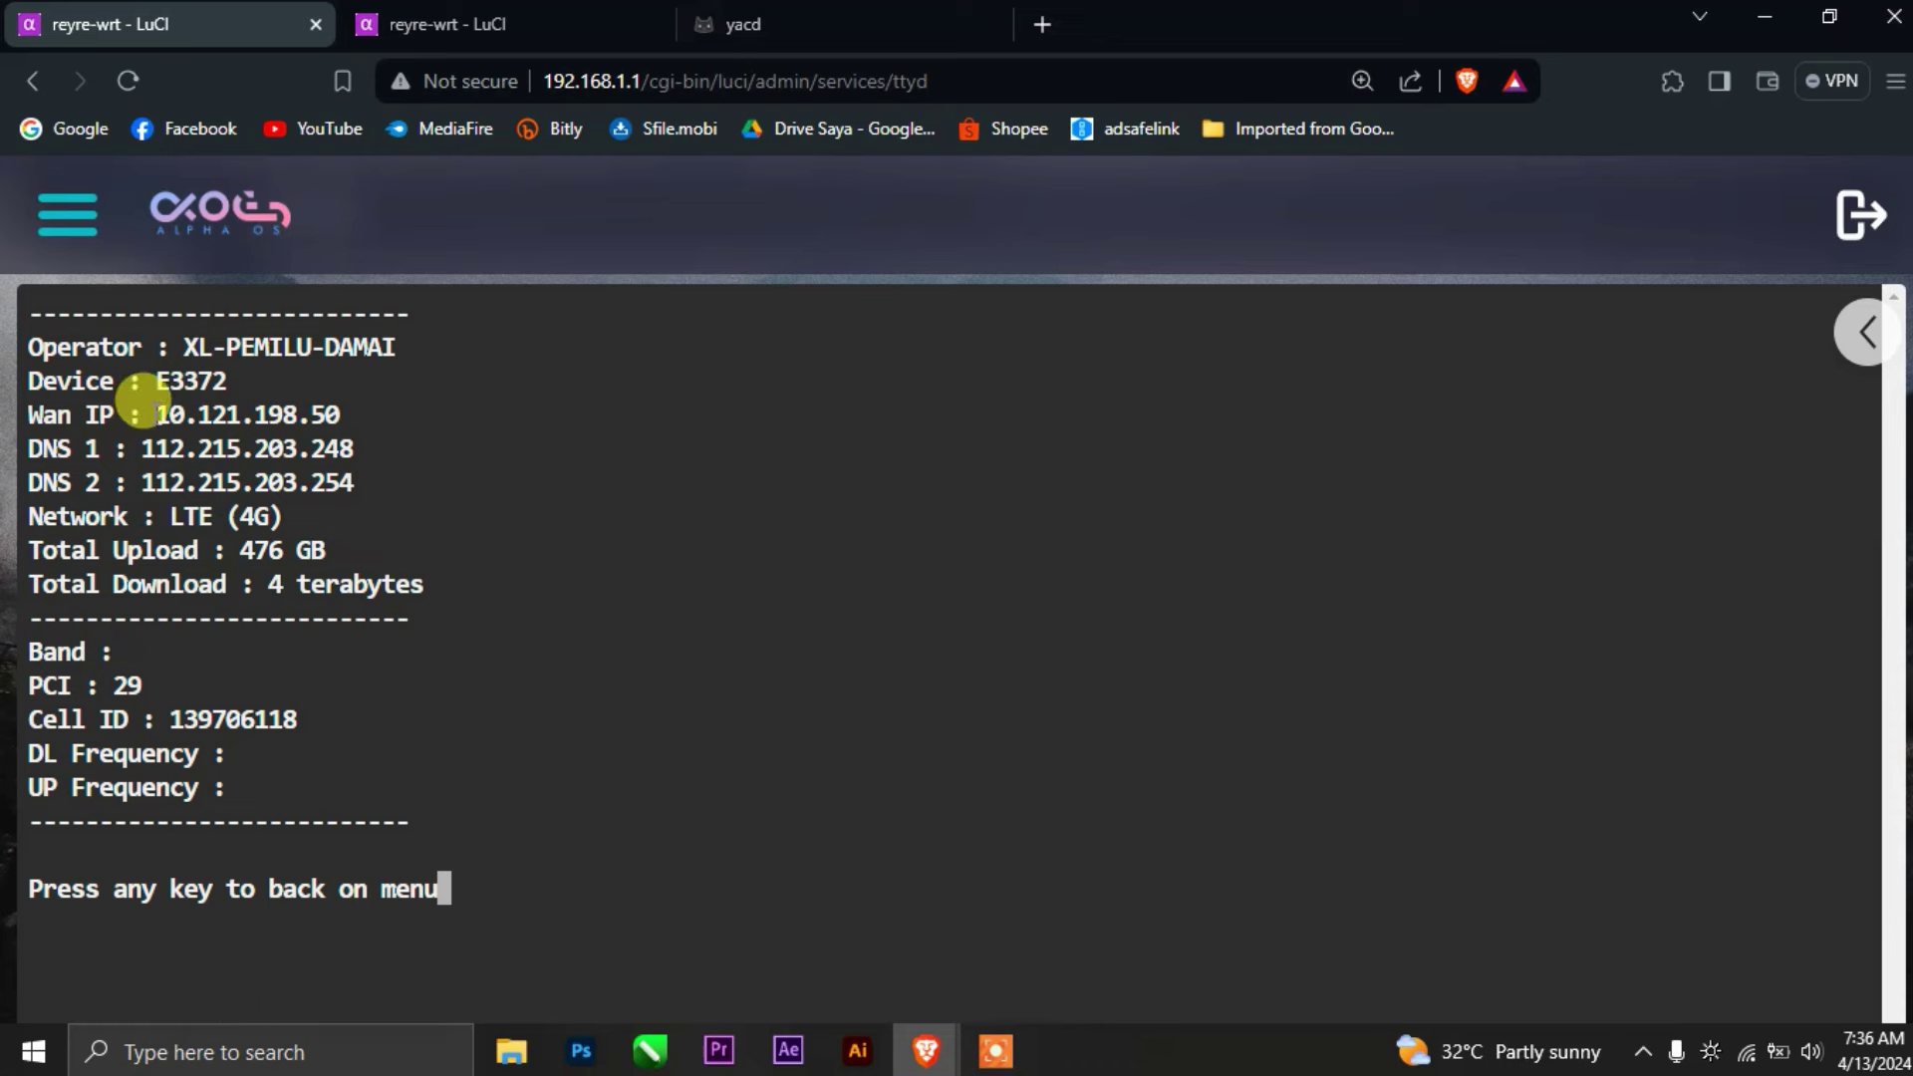
drag(155, 414, 370, 414)
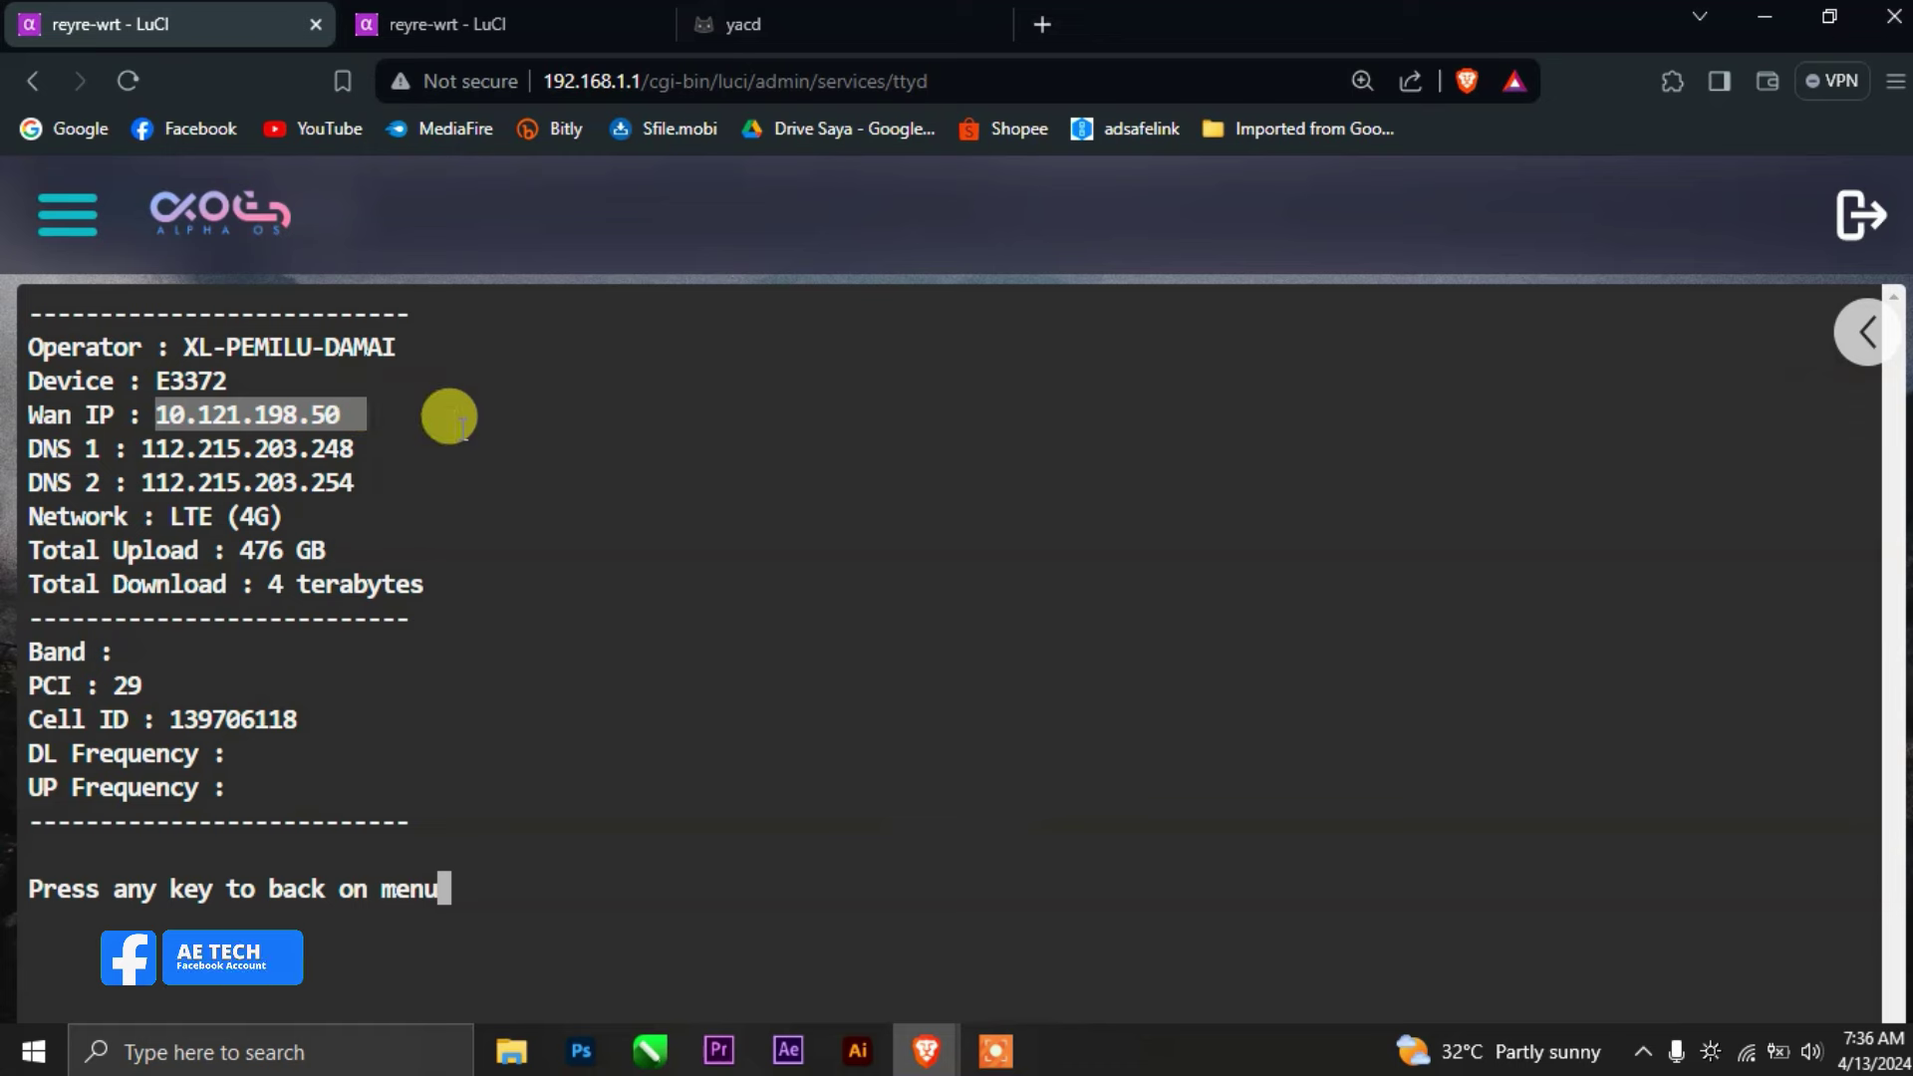
Step: Go back to the modem script's menu and run option 1, Ganti IP Address, to renew the modem's Wan IP
key(Return)
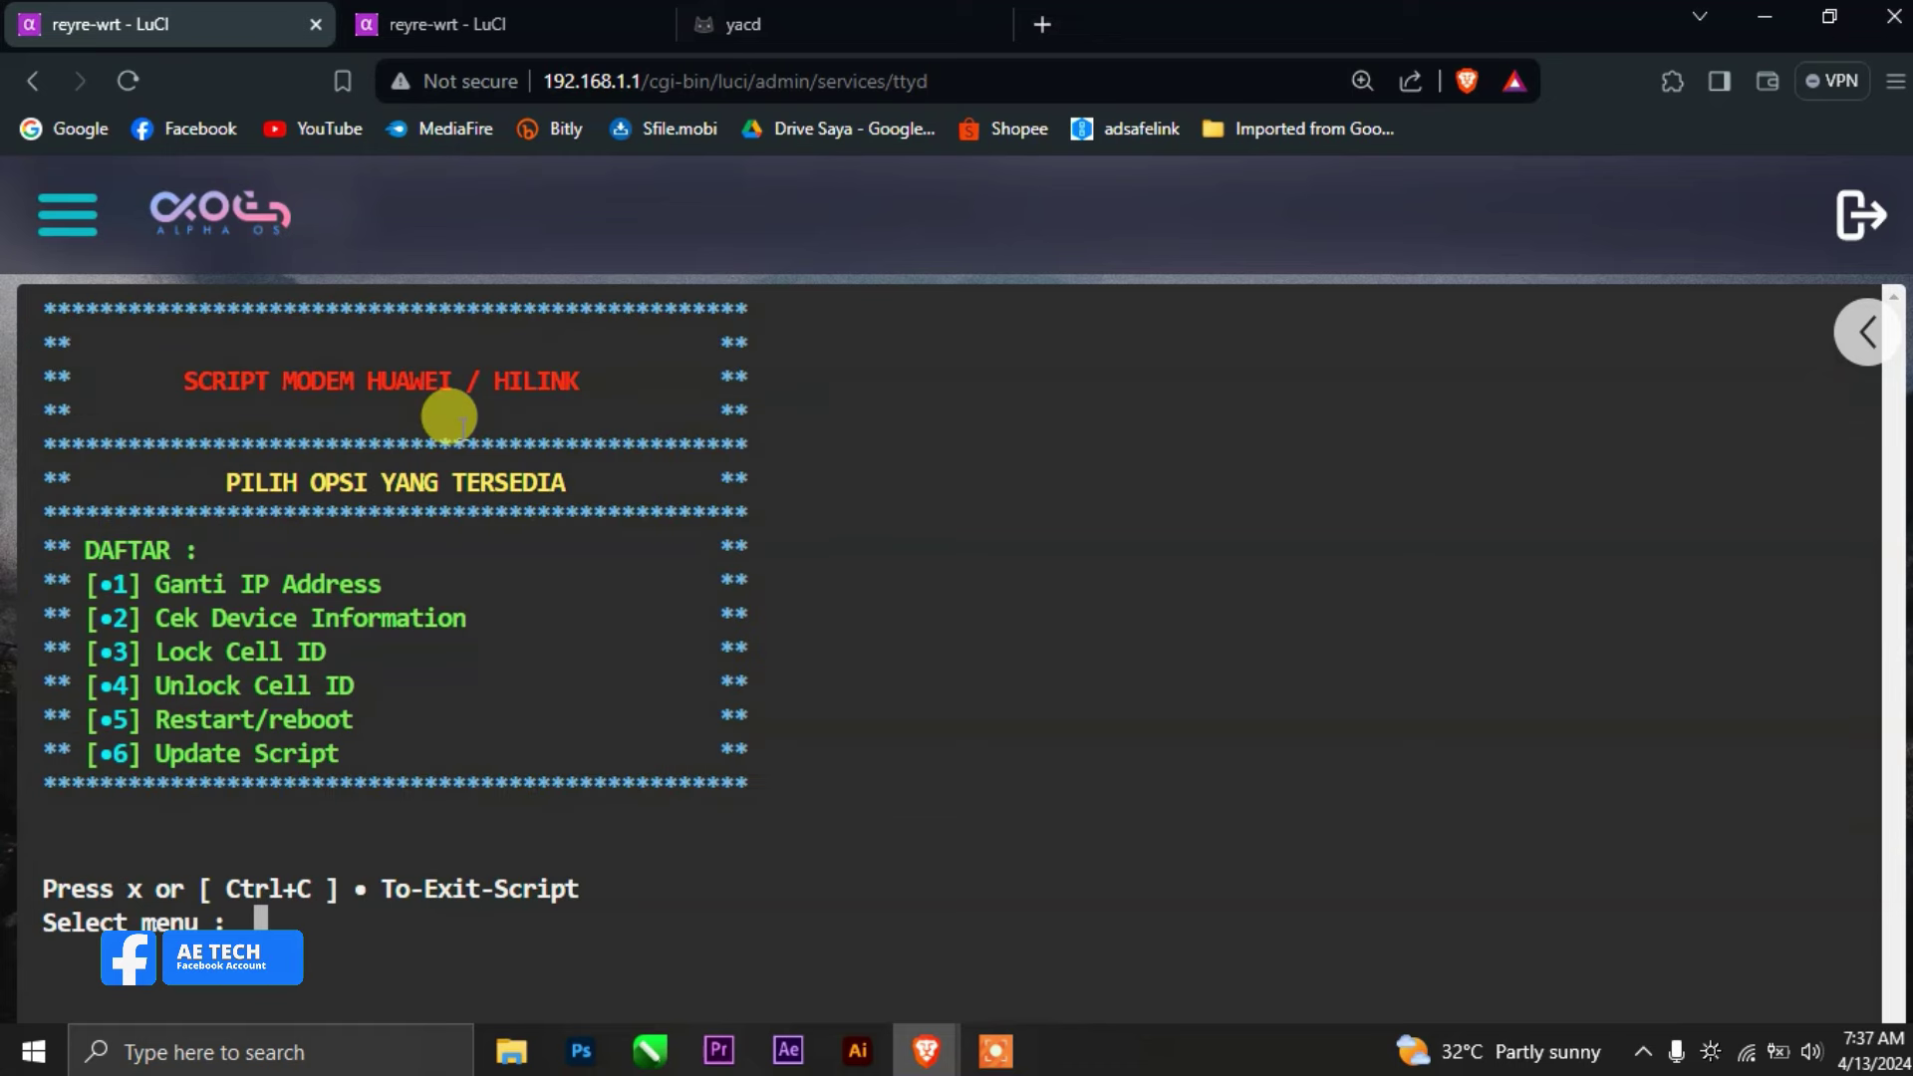
text(1)
key(Return)
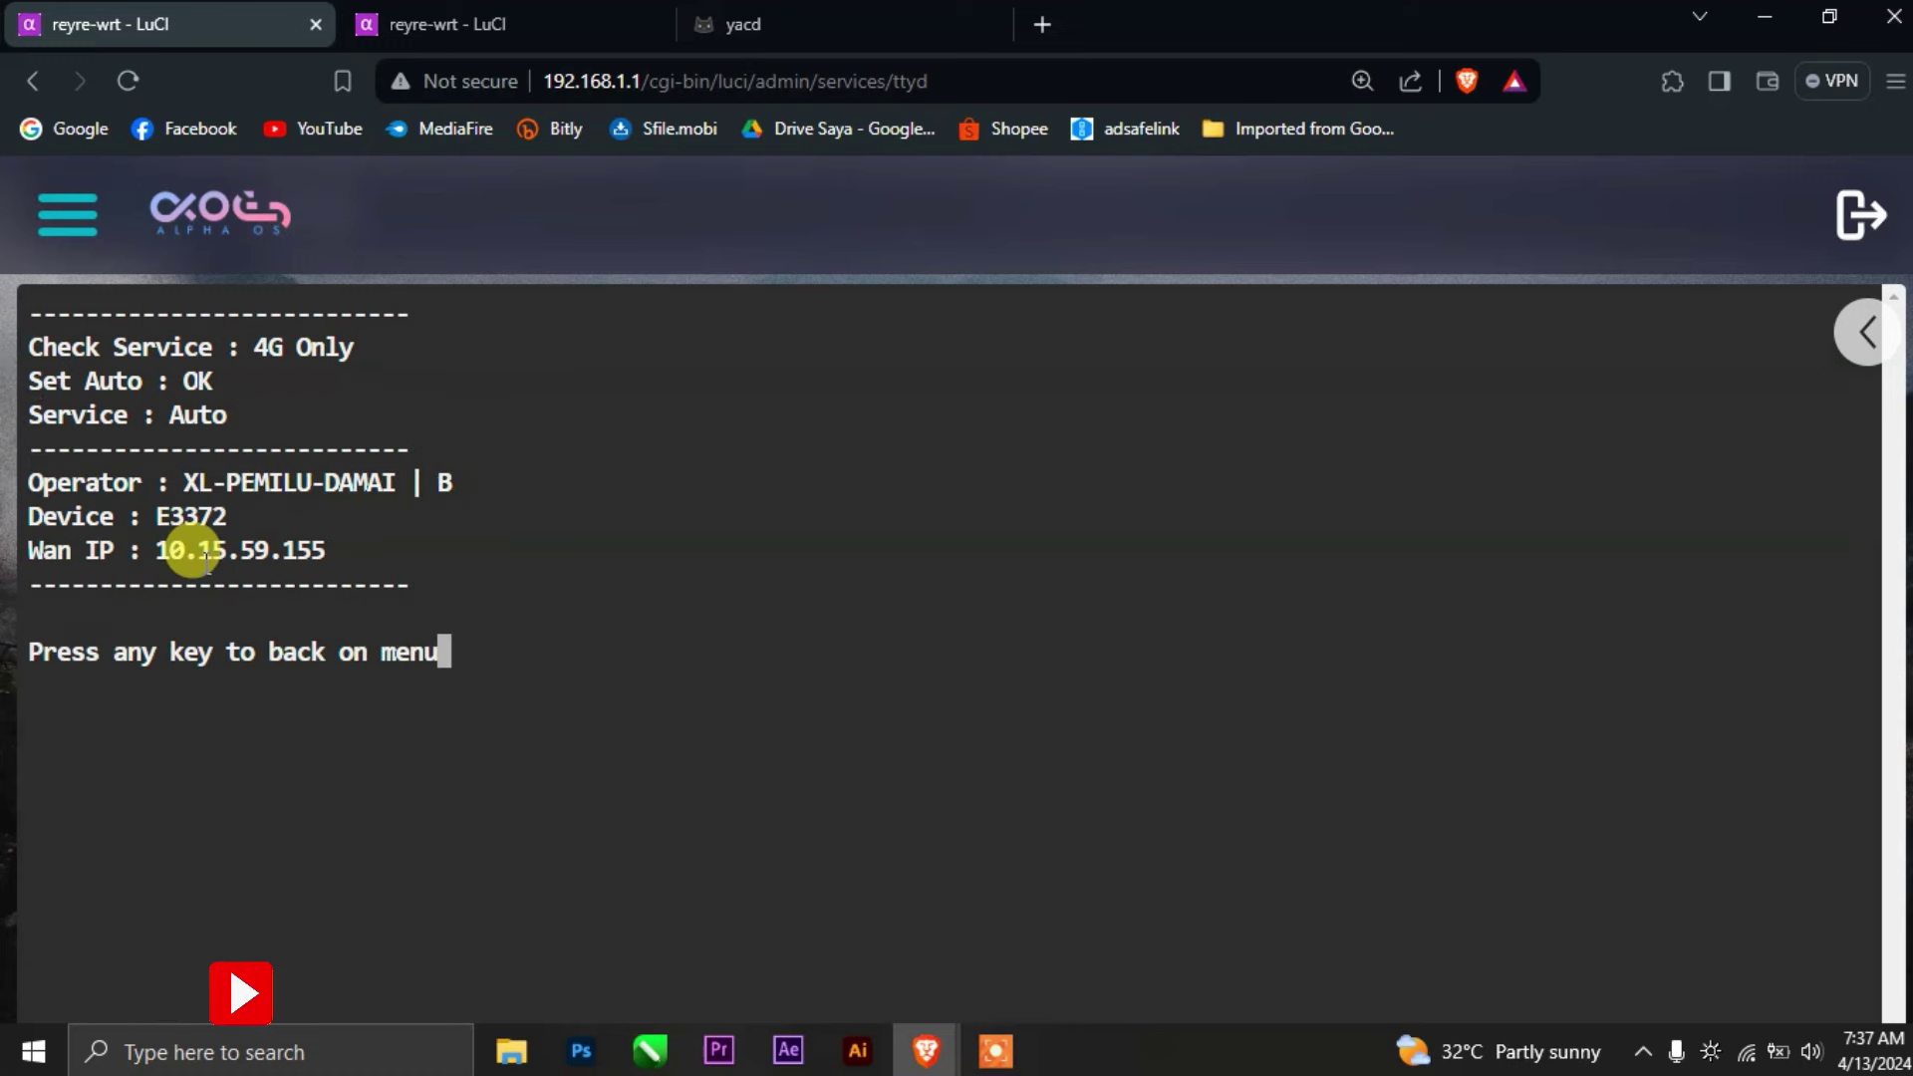
Step: Switch to the Yacd control panel and test the latency of the COMPLUS and GLOBAL proxy groups
click(499, 35)
key(ctrl+Tab)
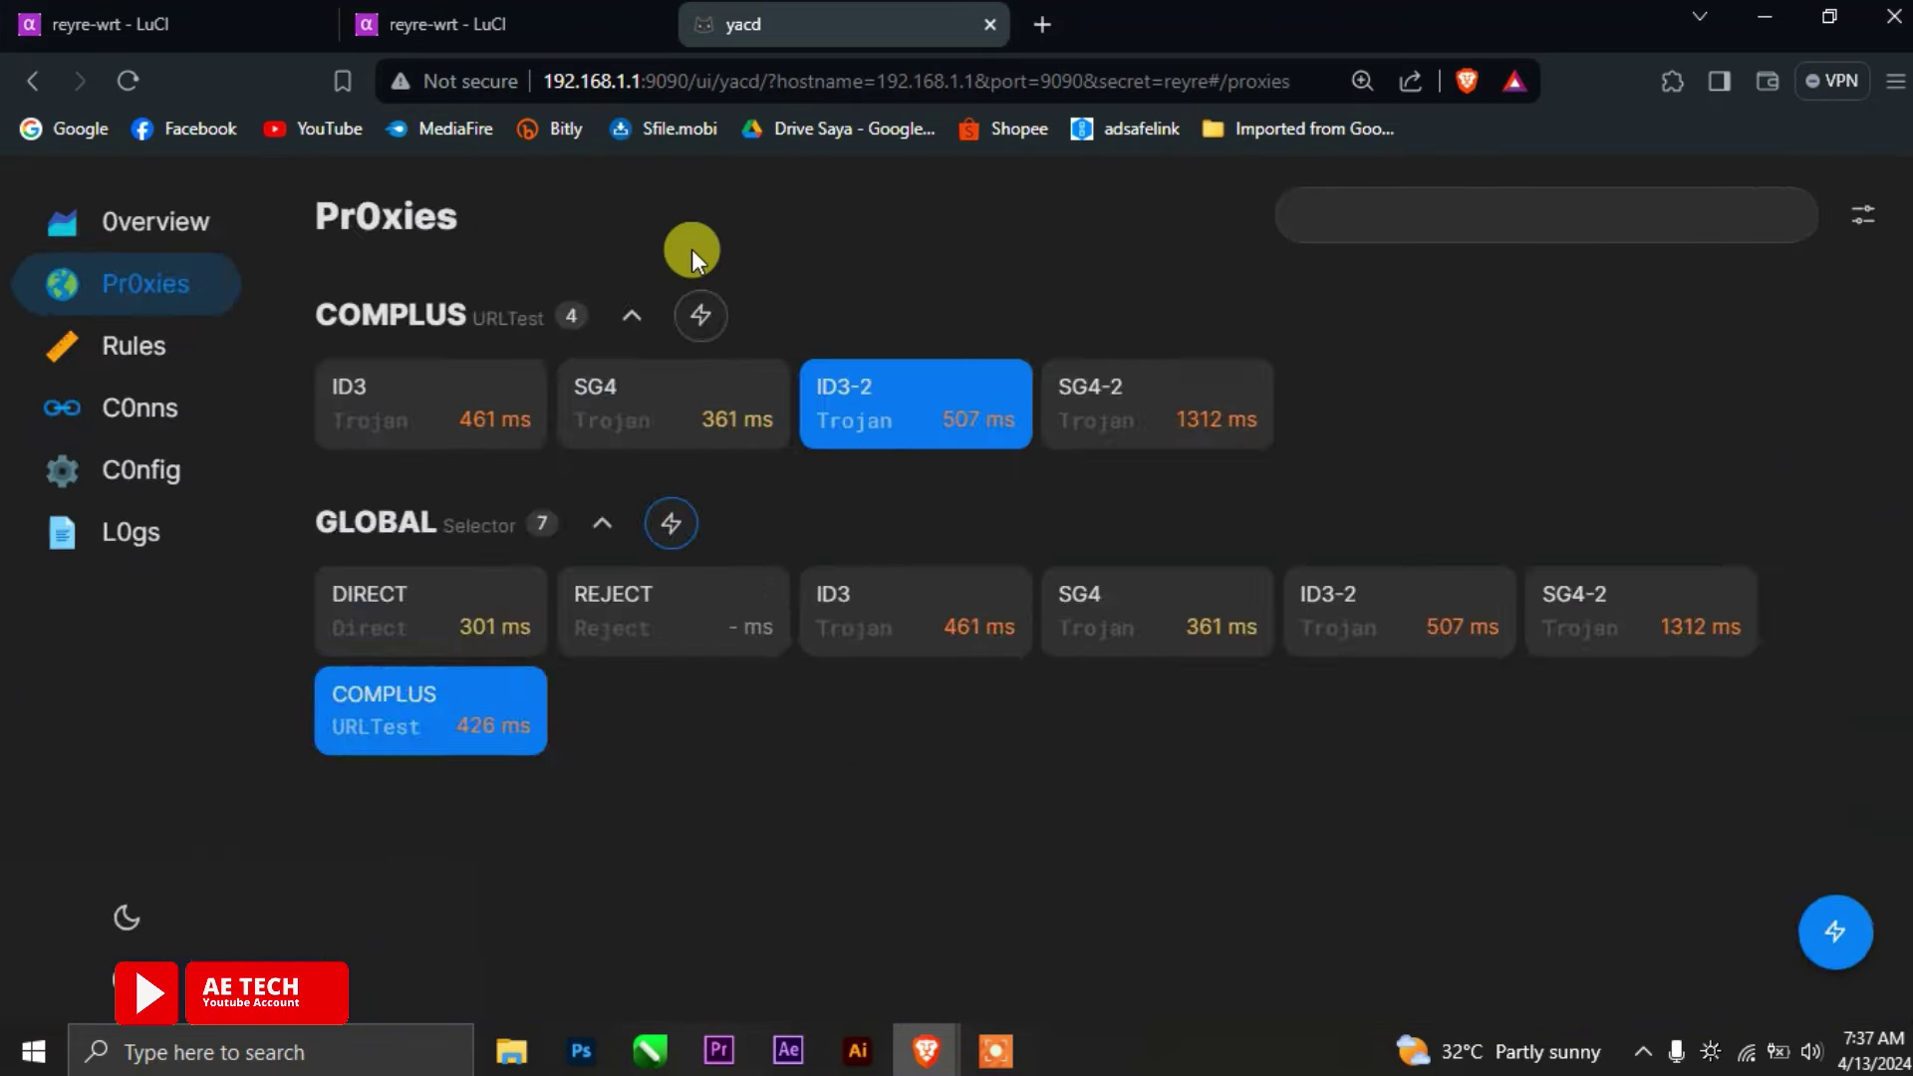
click(913, 653)
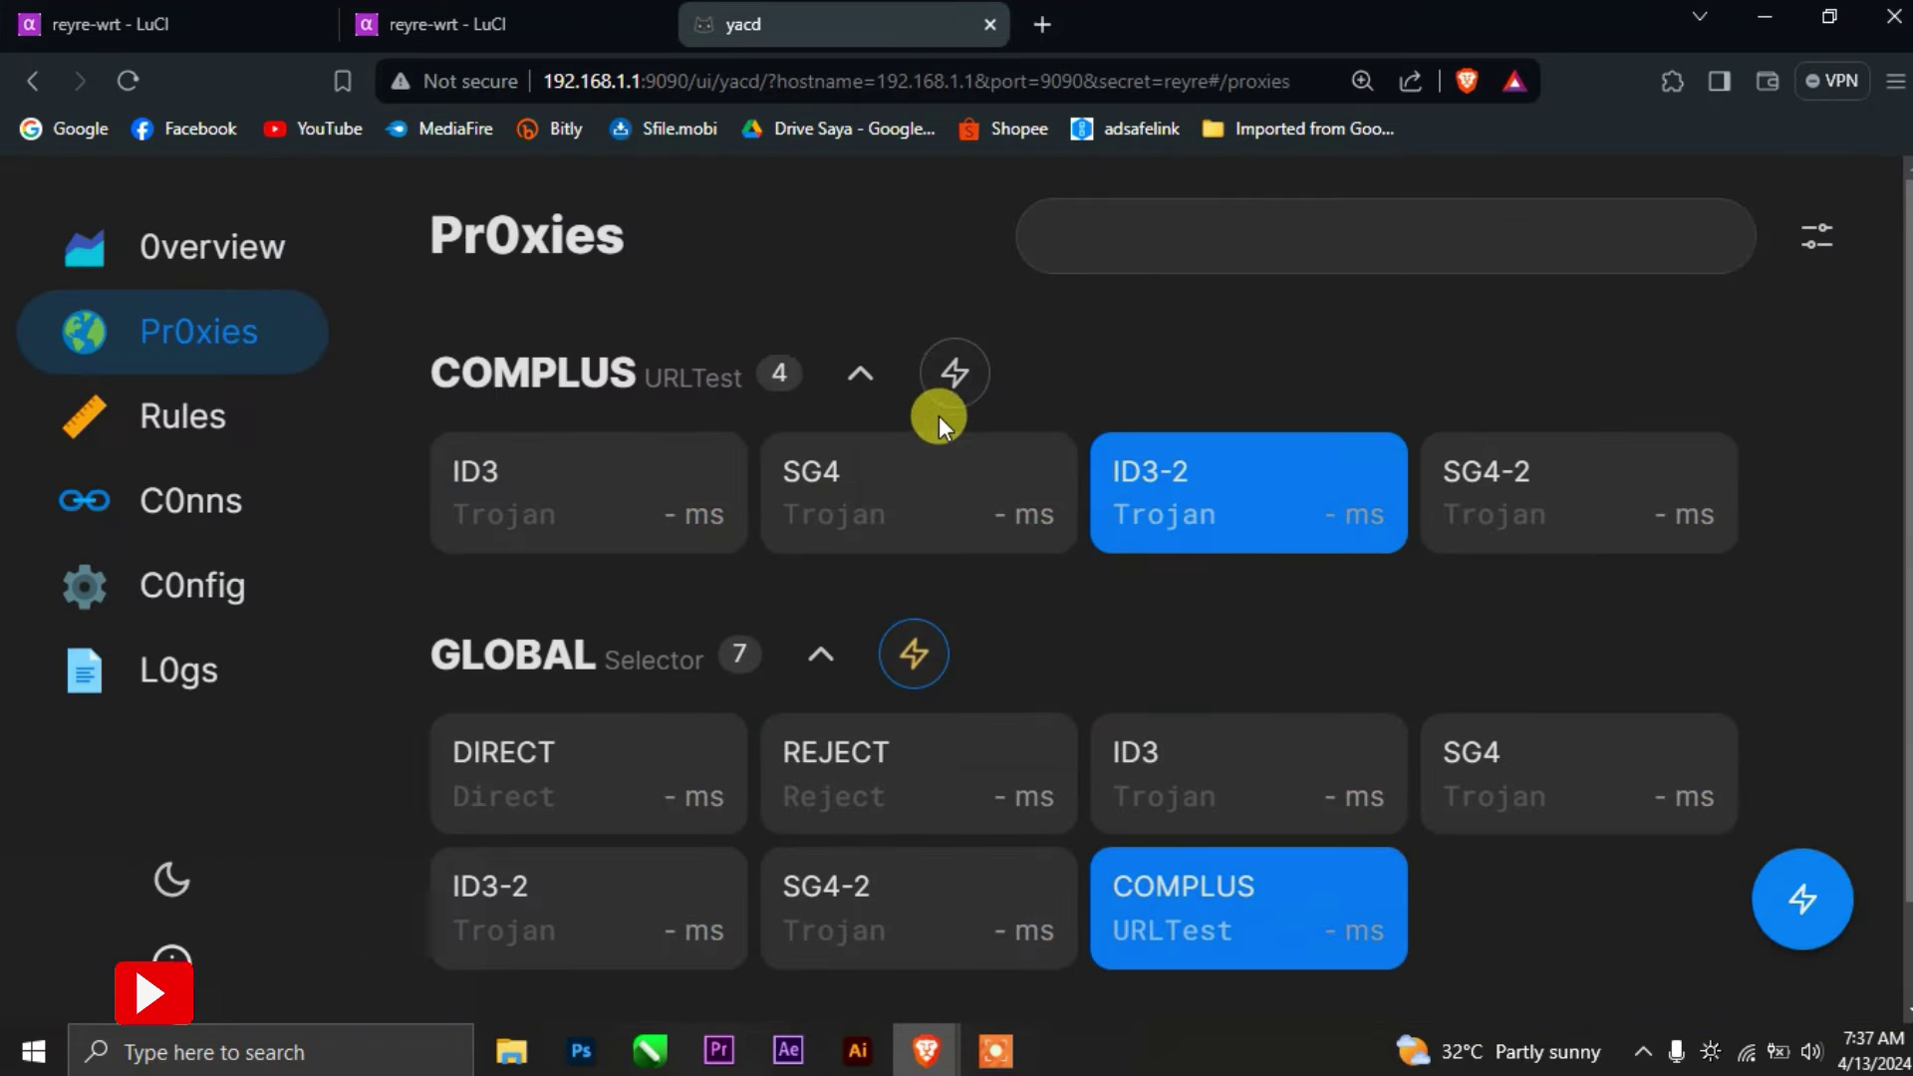
click(946, 383)
click(909, 638)
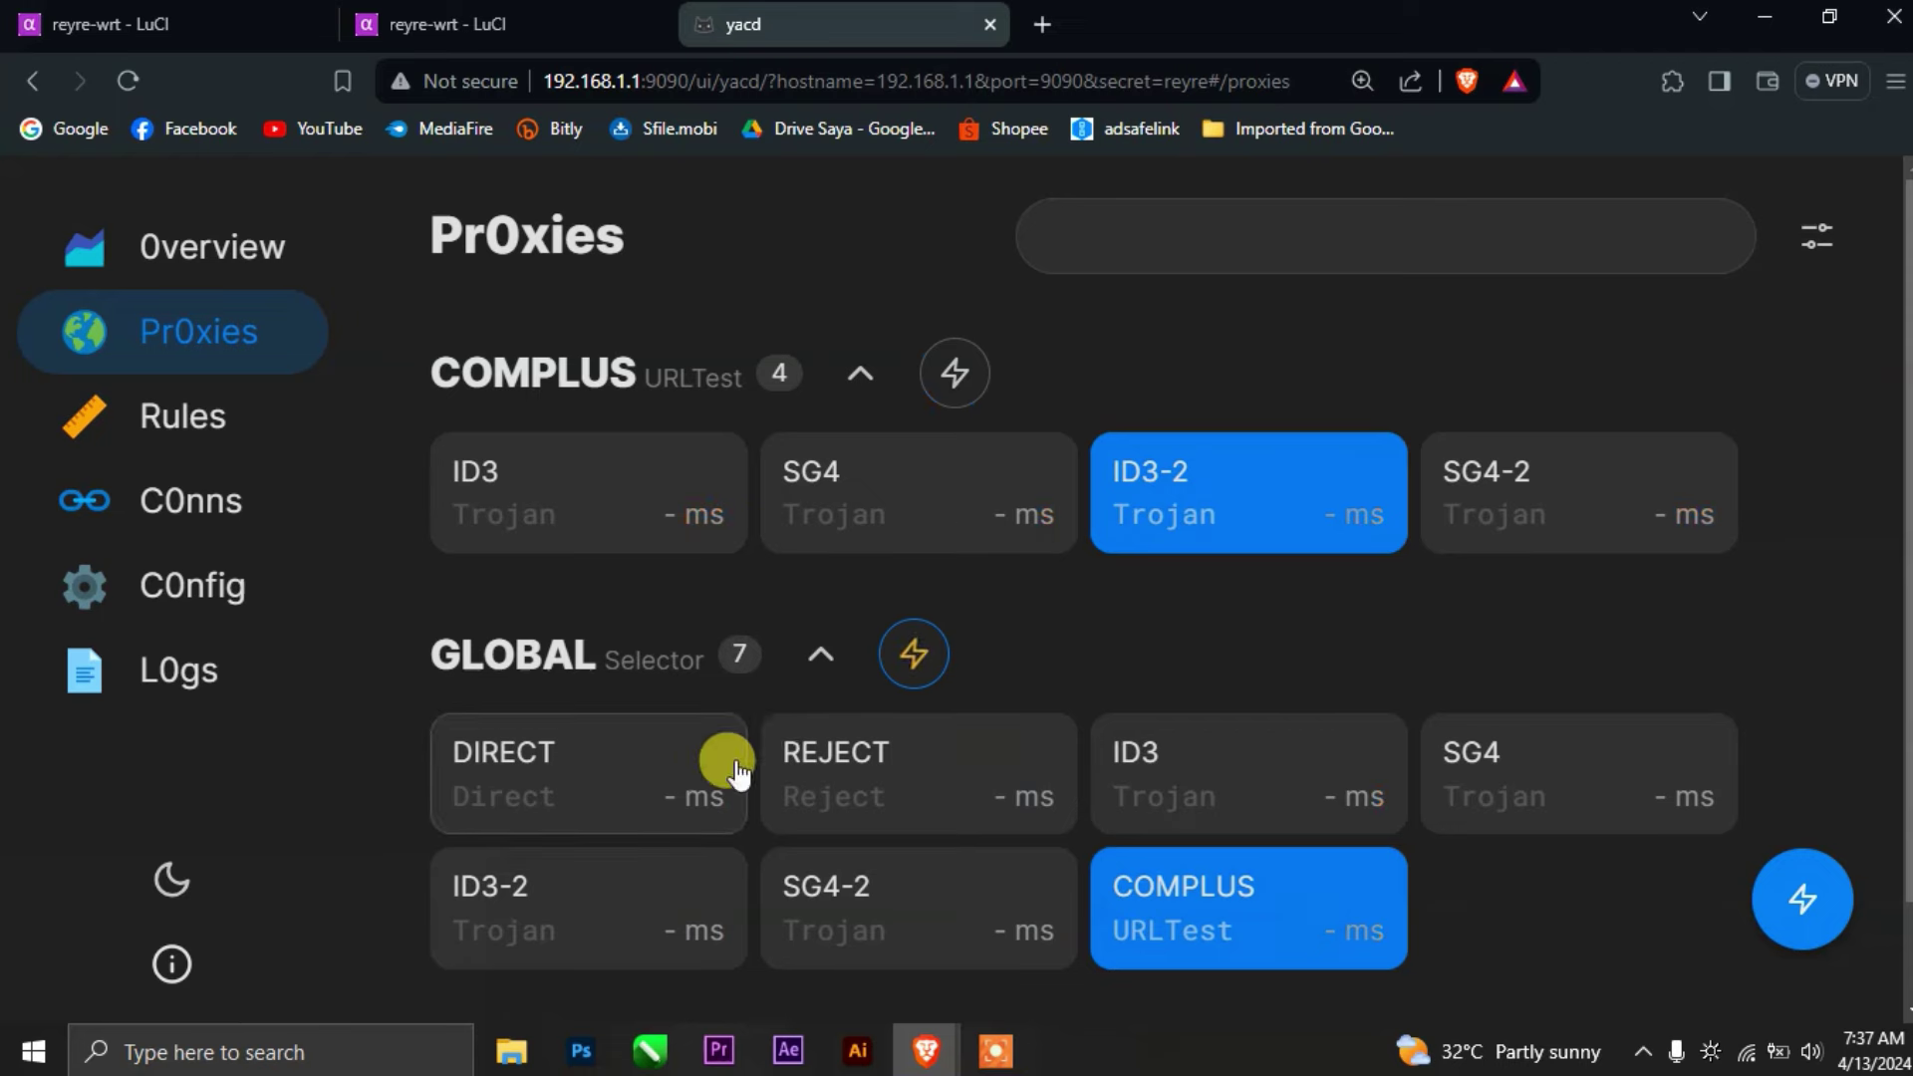
Step: Return to the modem script in the Terminal and run Ganti IP Address (option 1) a second time
click(119, 27)
key(Return)
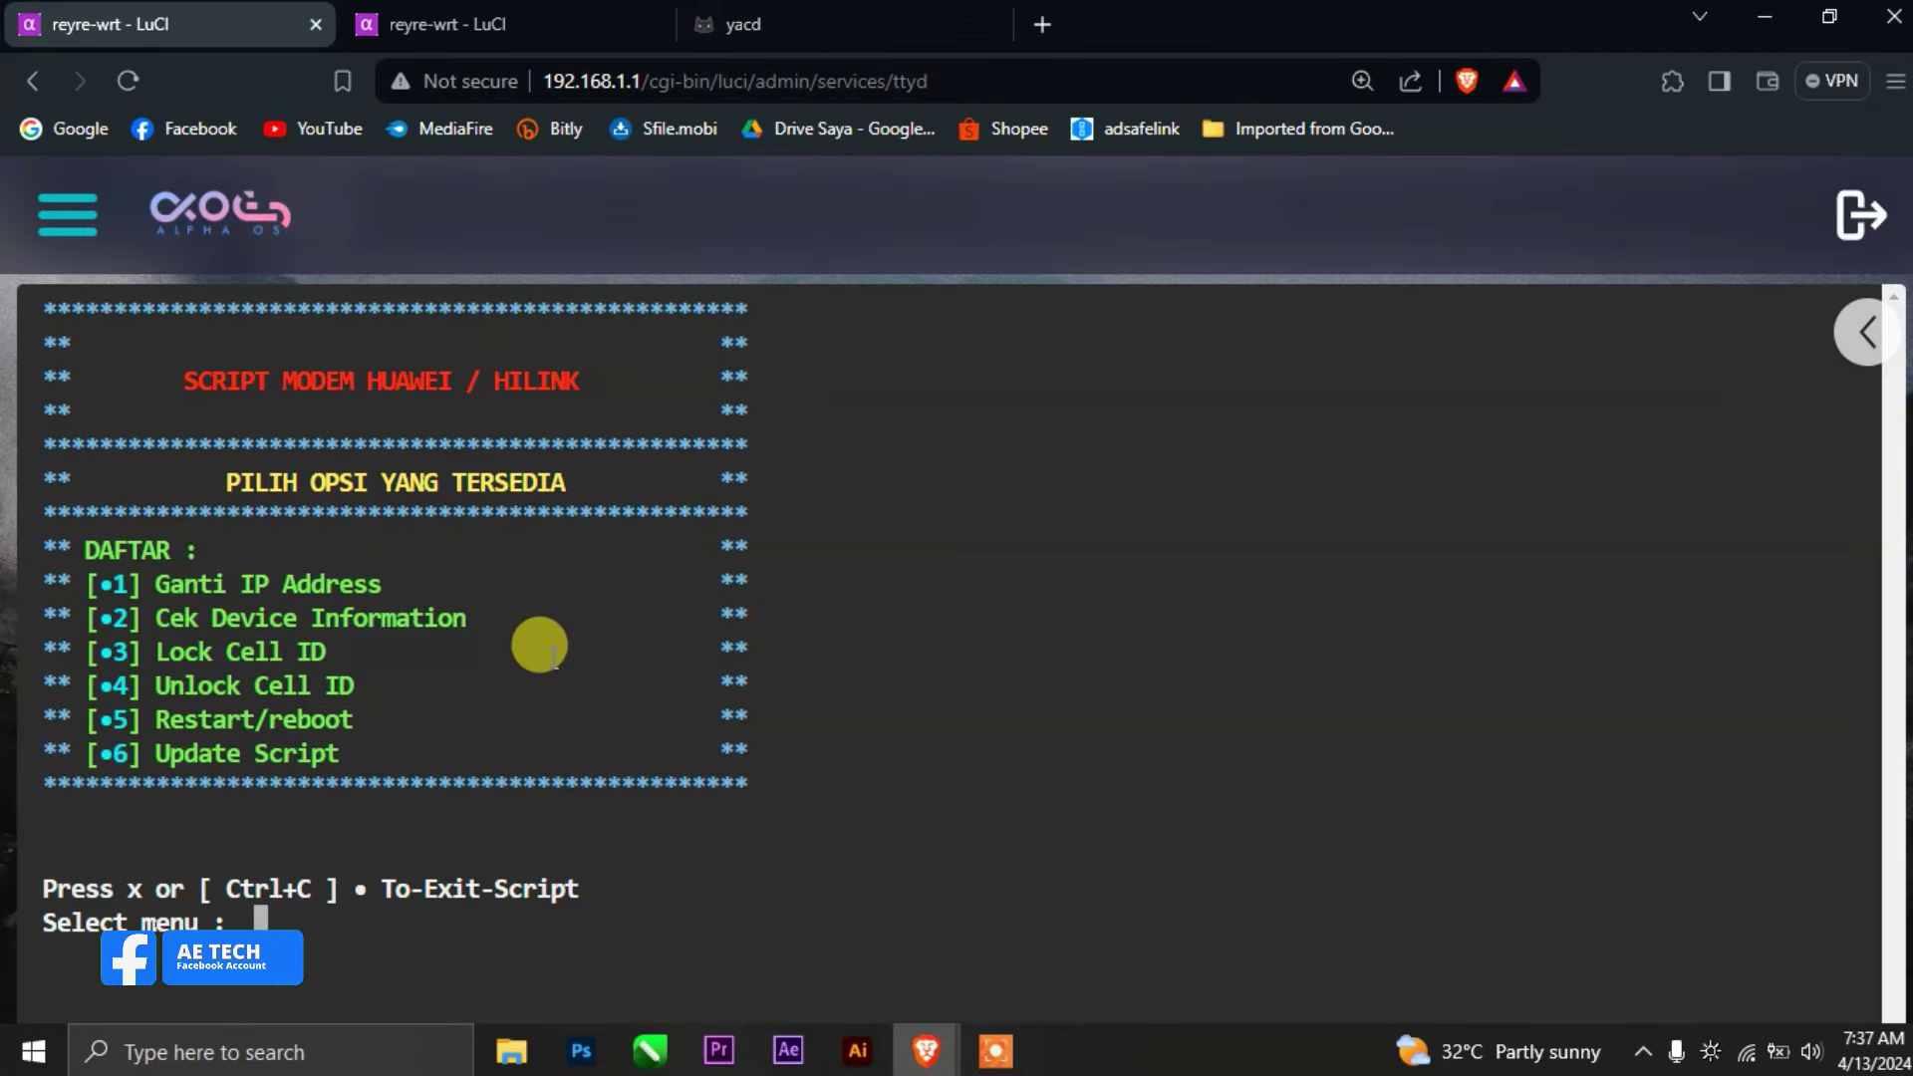
text(1)
key(Return)
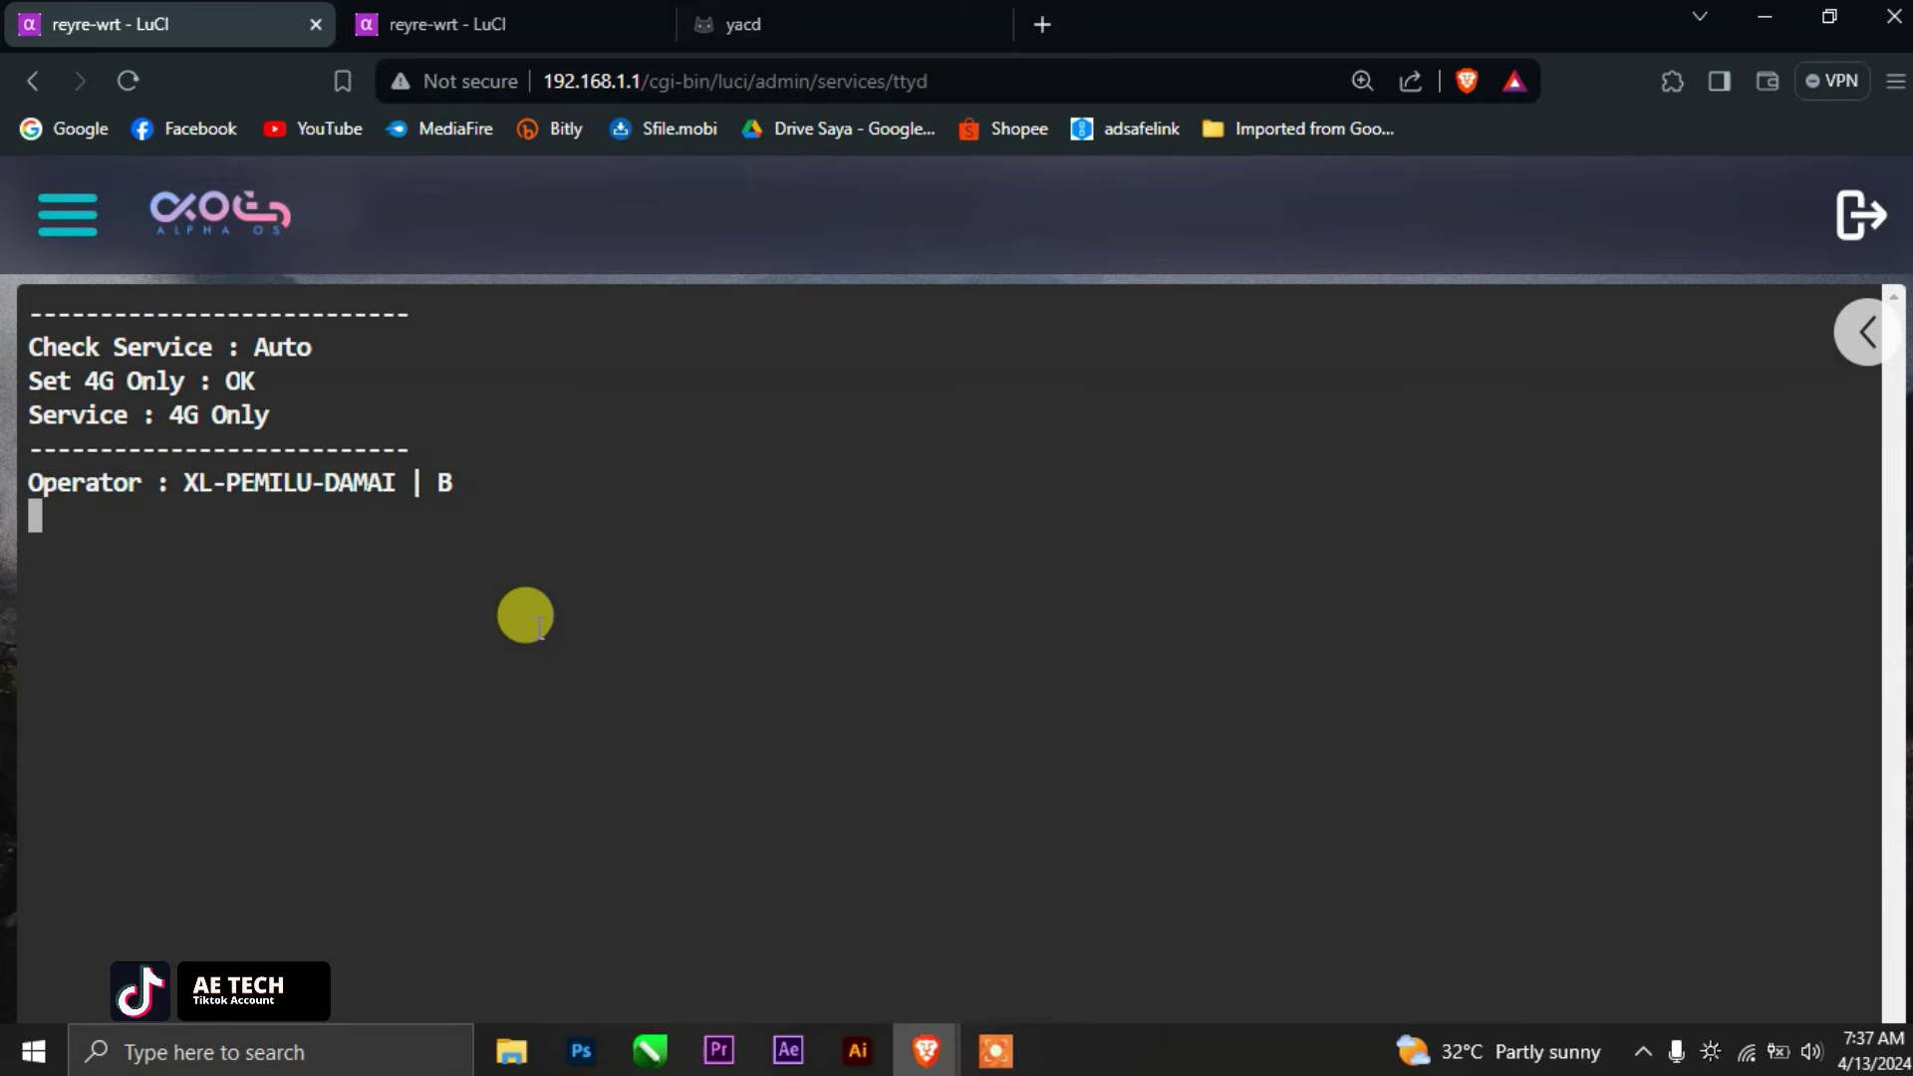
Step: Go back to Yacd and retest the COMPLUS and GLOBAL groups' latency following the second IP change
click(827, 24)
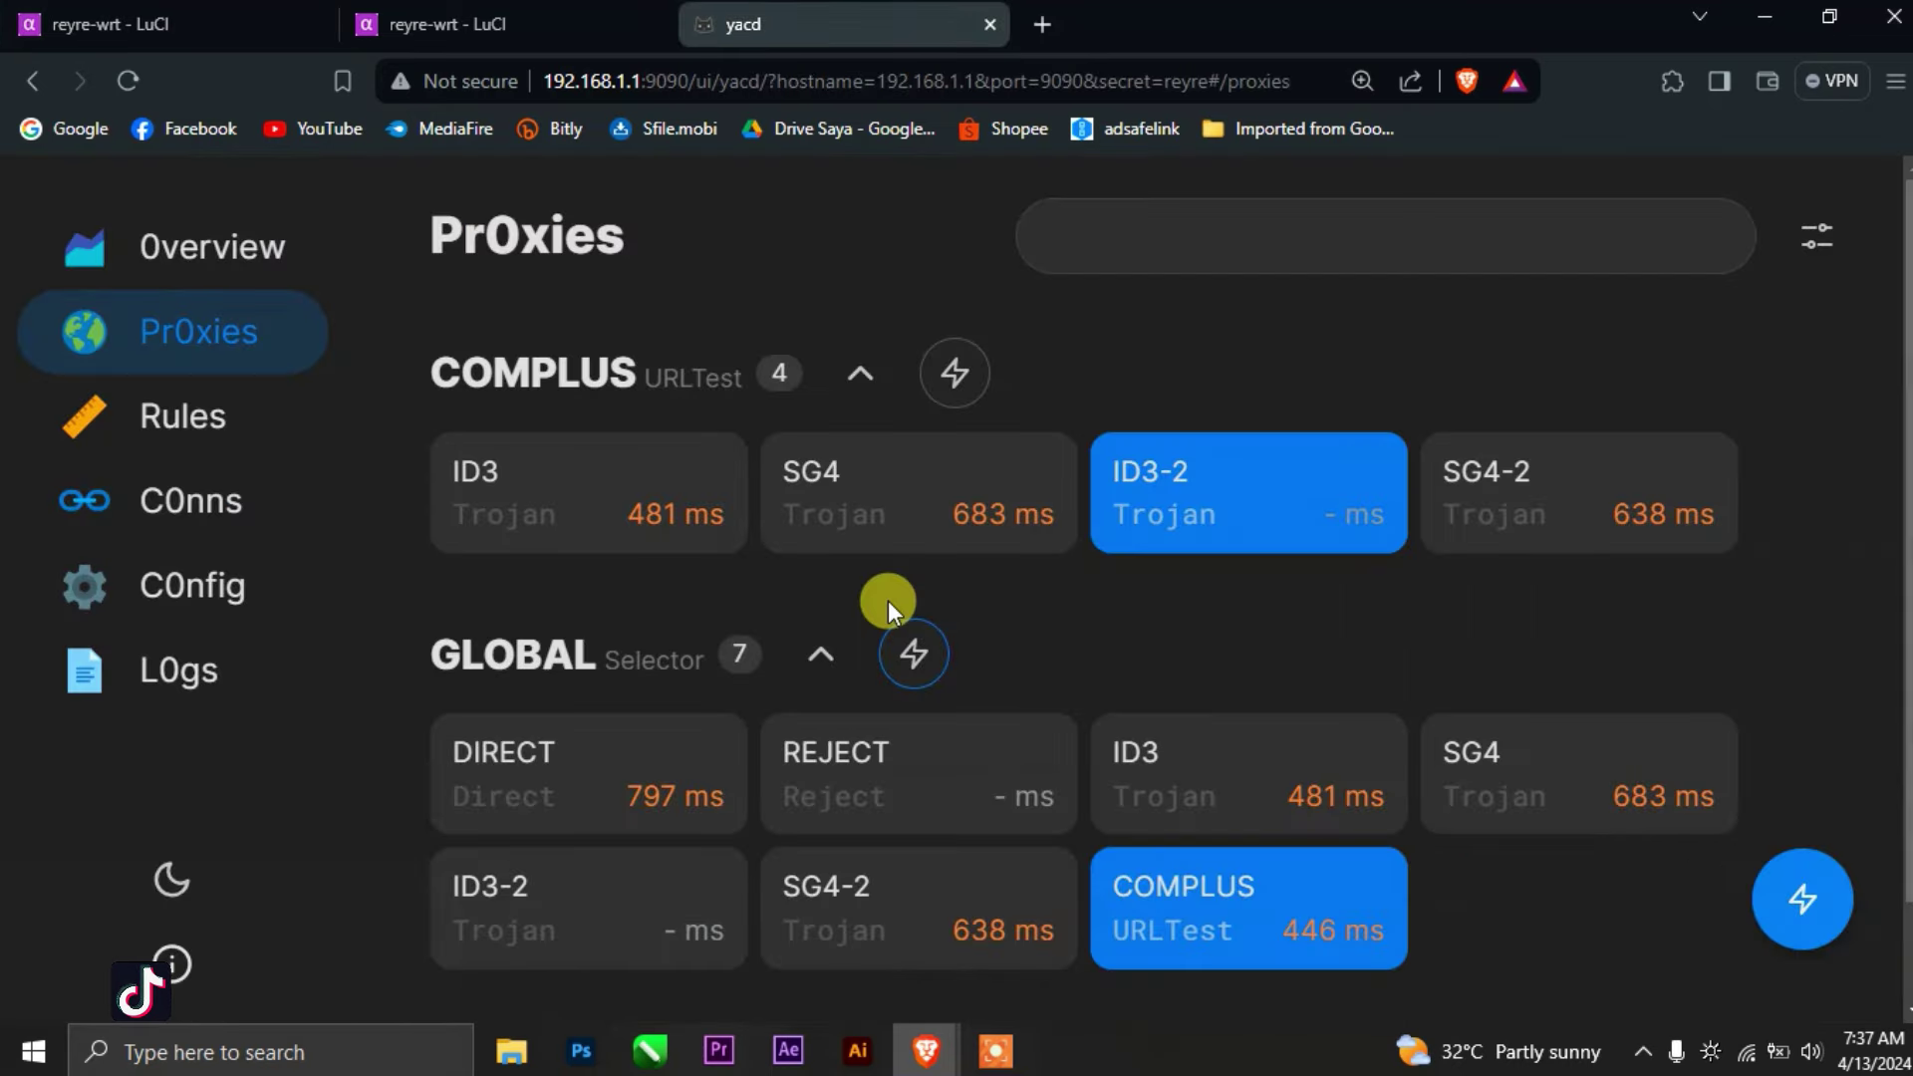
click(912, 666)
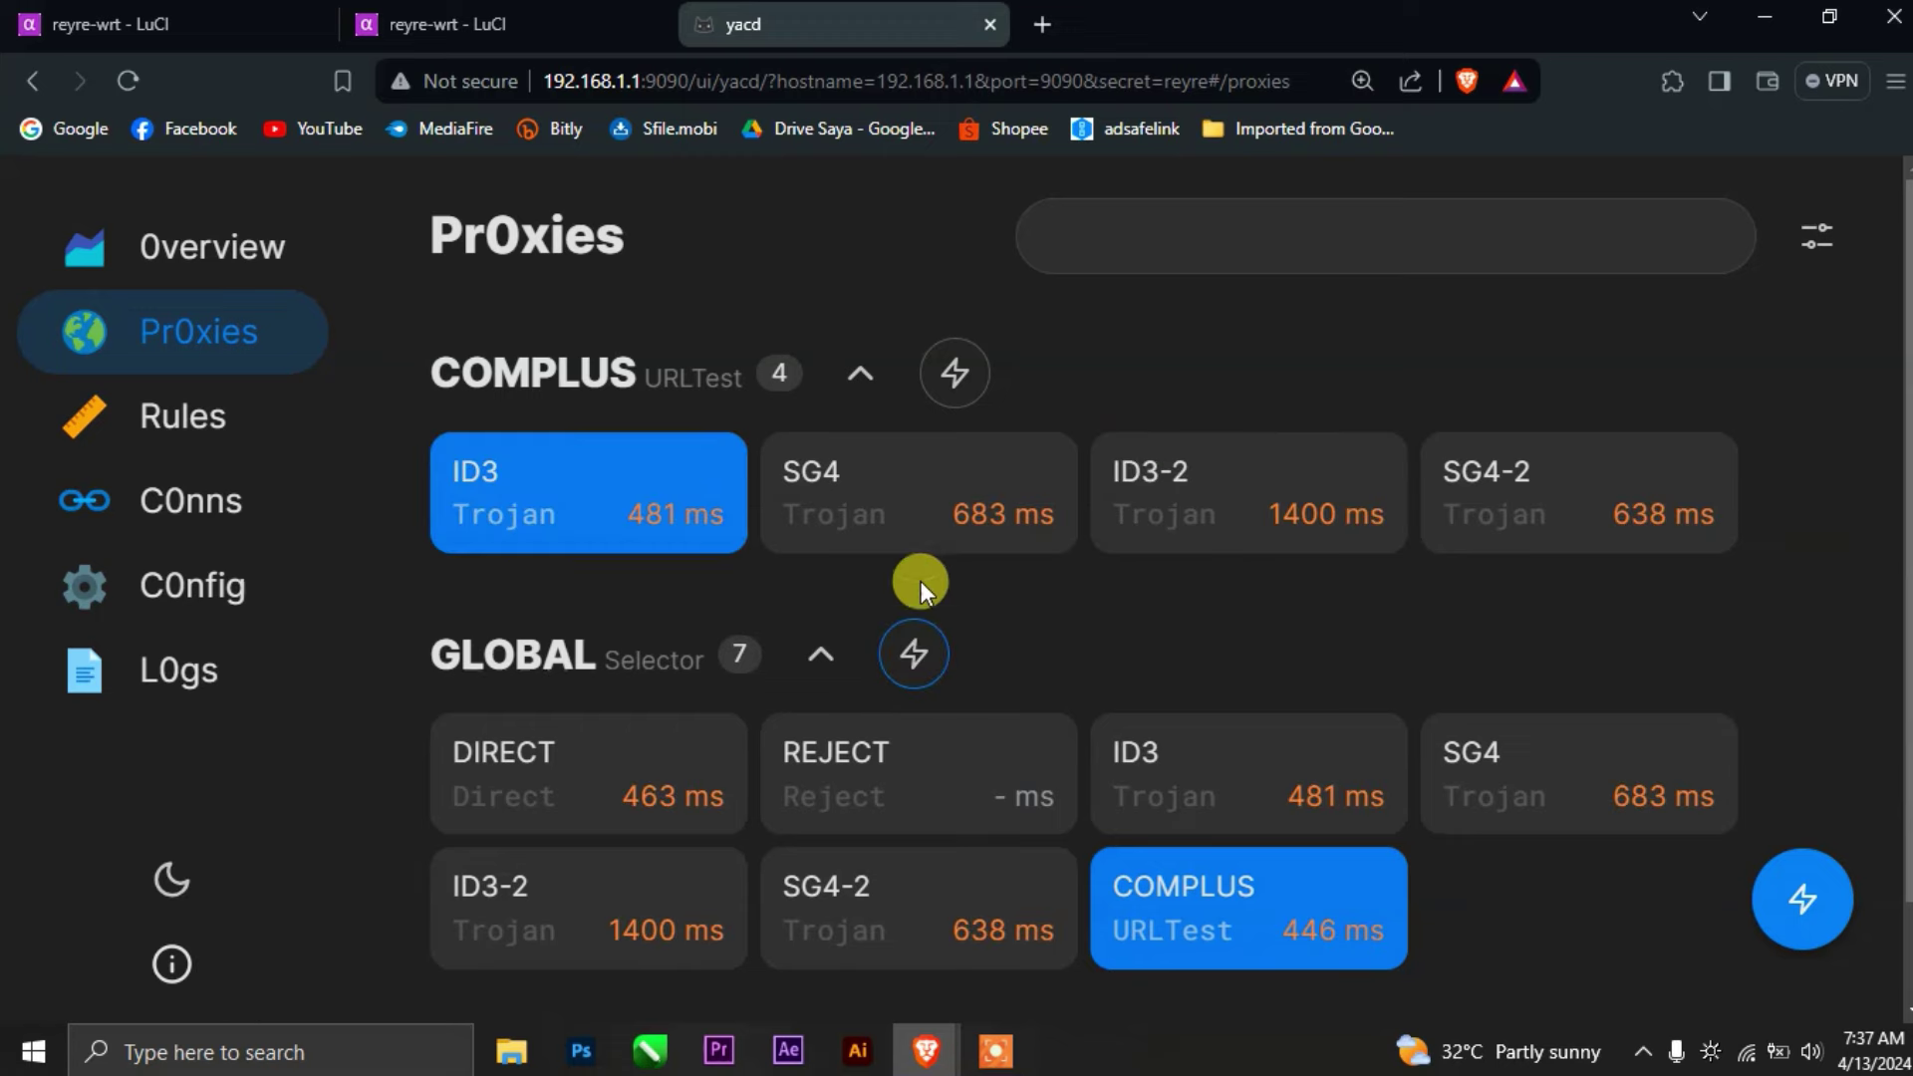
click(951, 373)
click(917, 678)
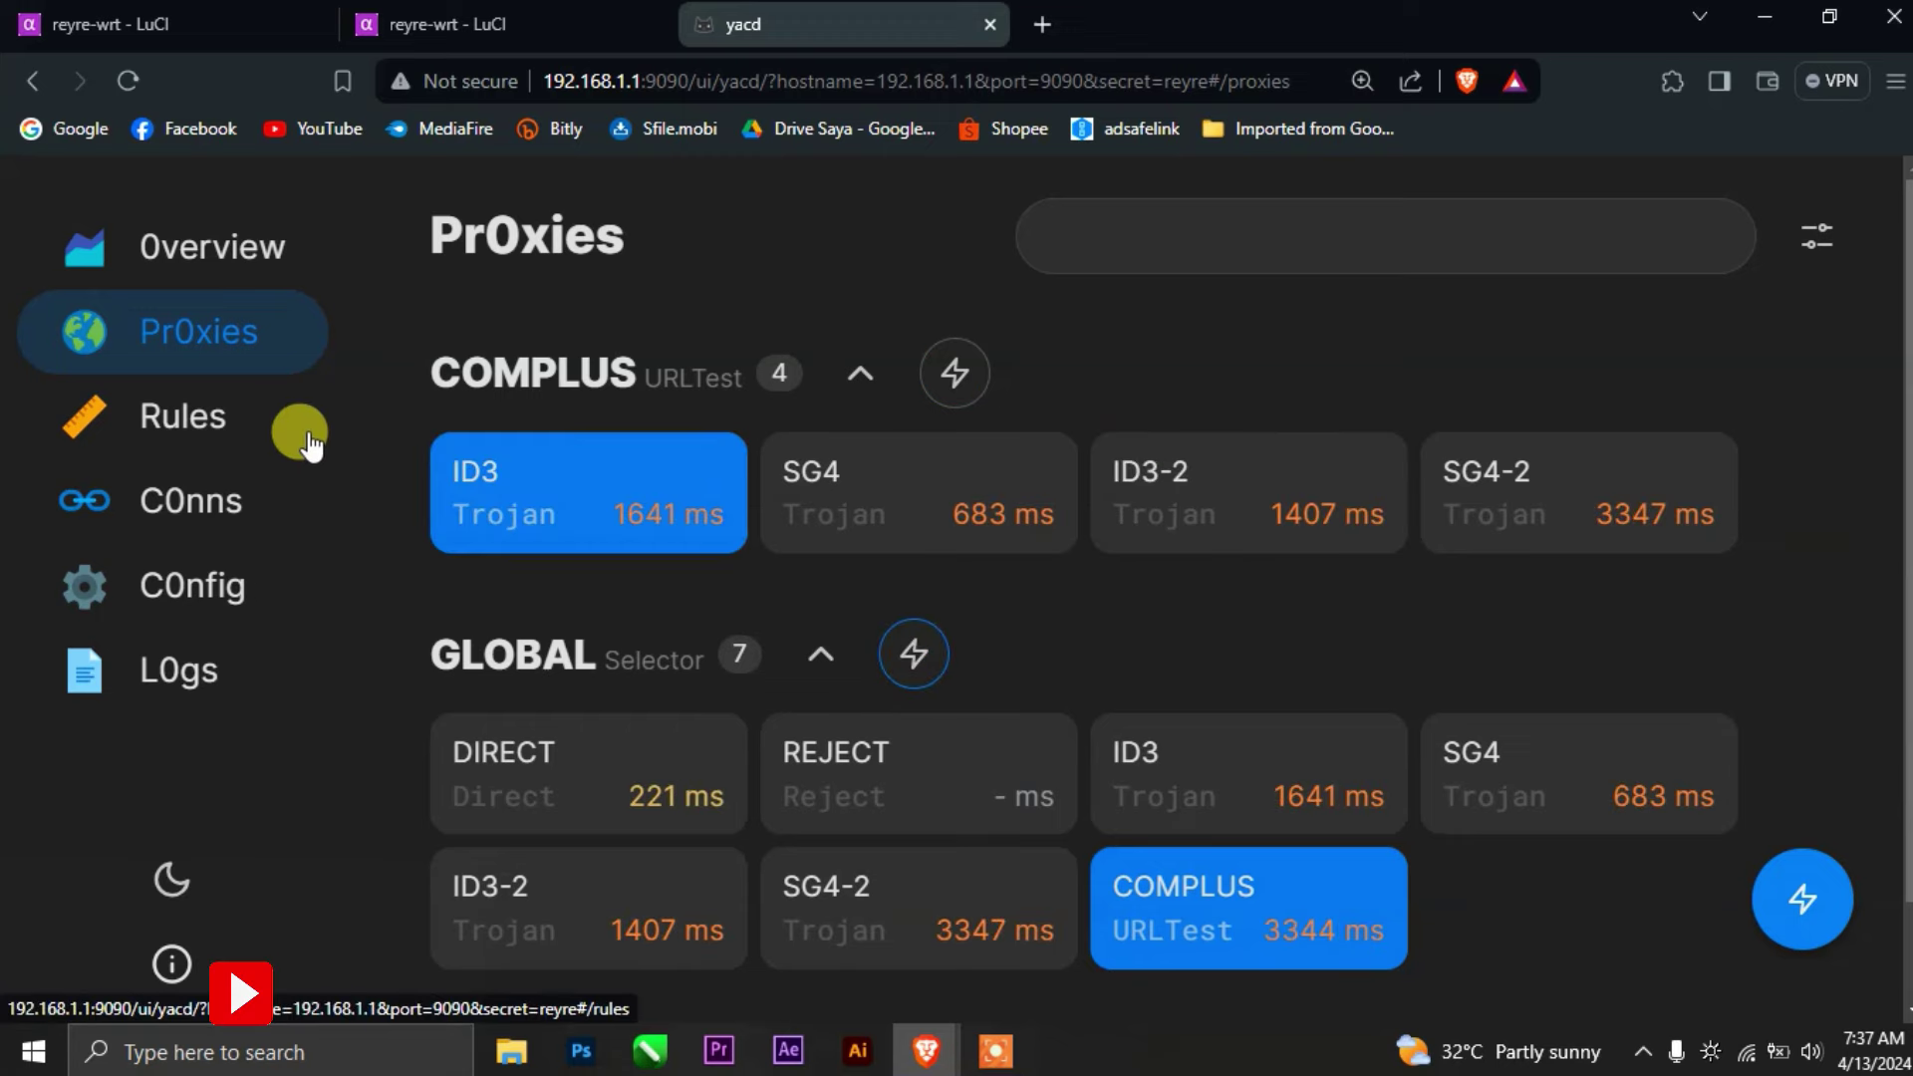
key(ctrl+minus)
Step: Leave the Terminal page for the Modem section's Conn Monitor page and reduce the page zoom to 110%
click(219, 26)
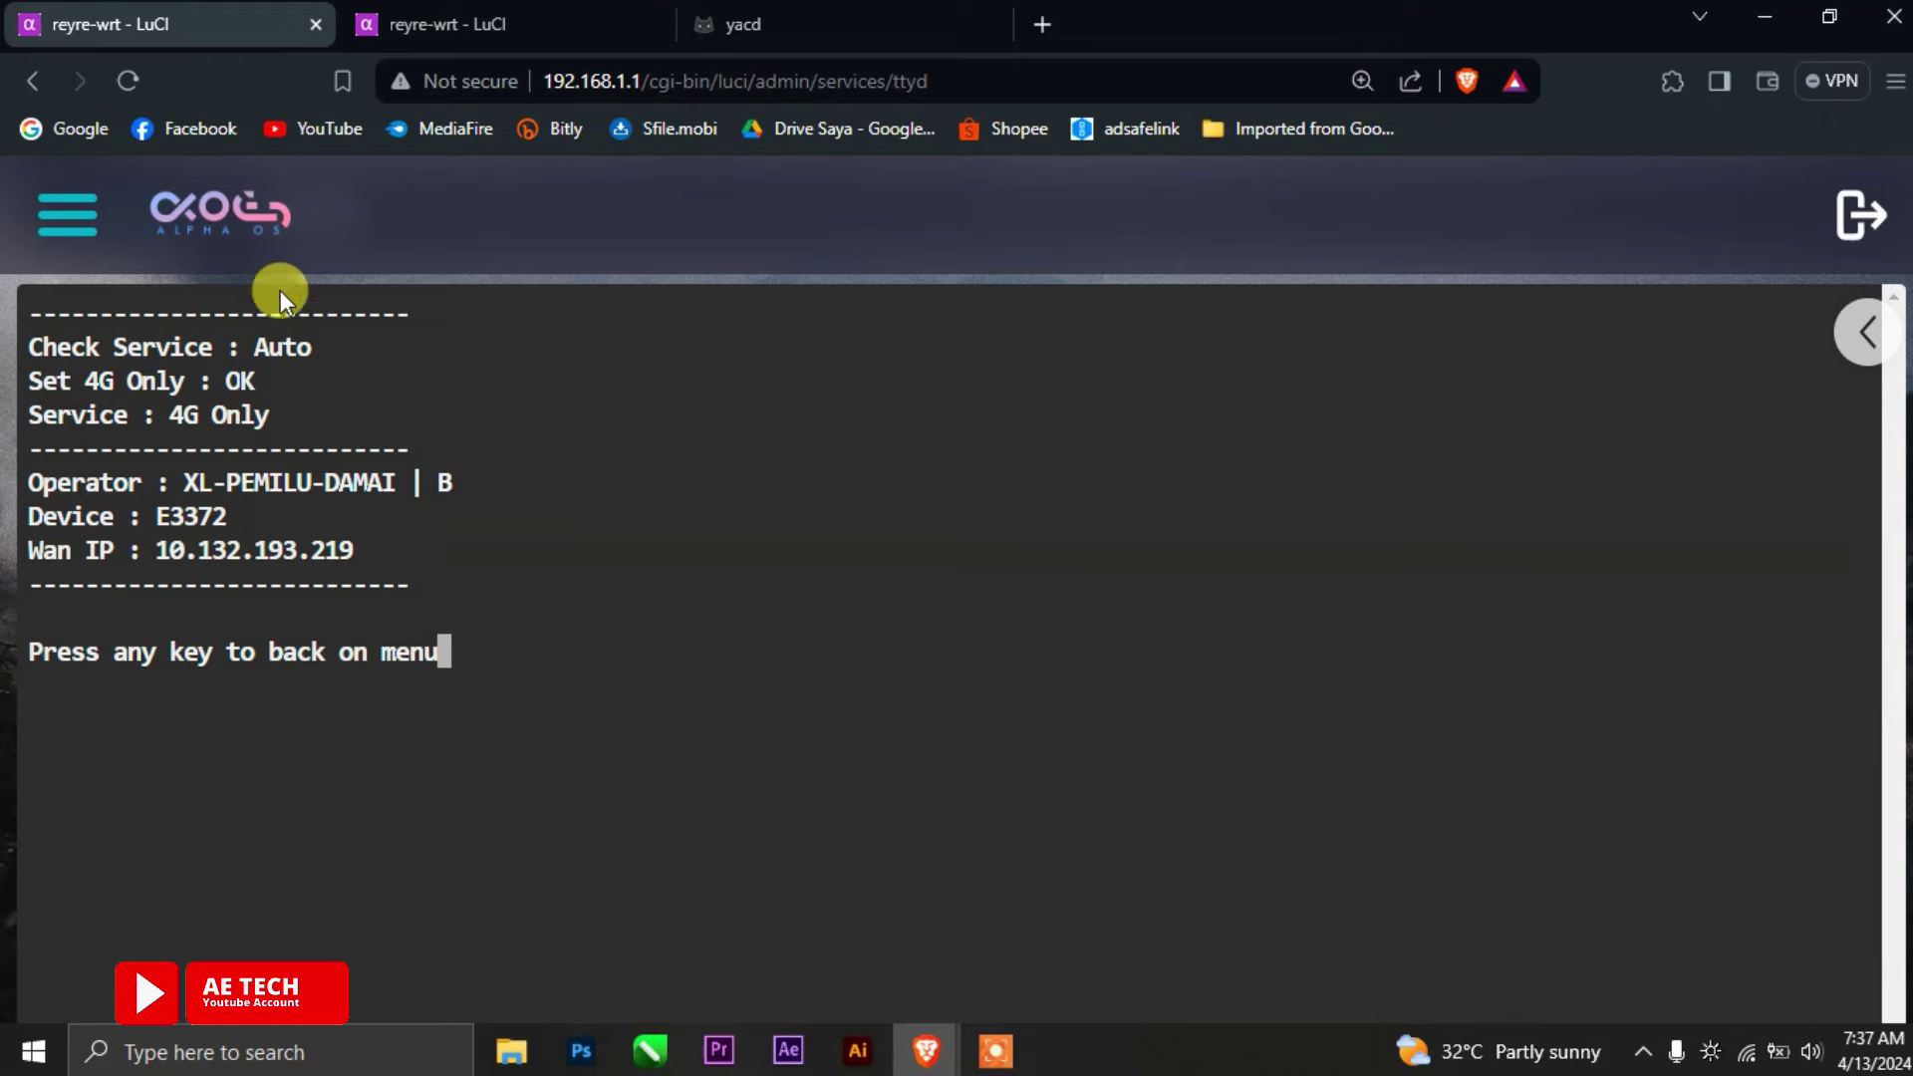
click(56, 204)
click(105, 498)
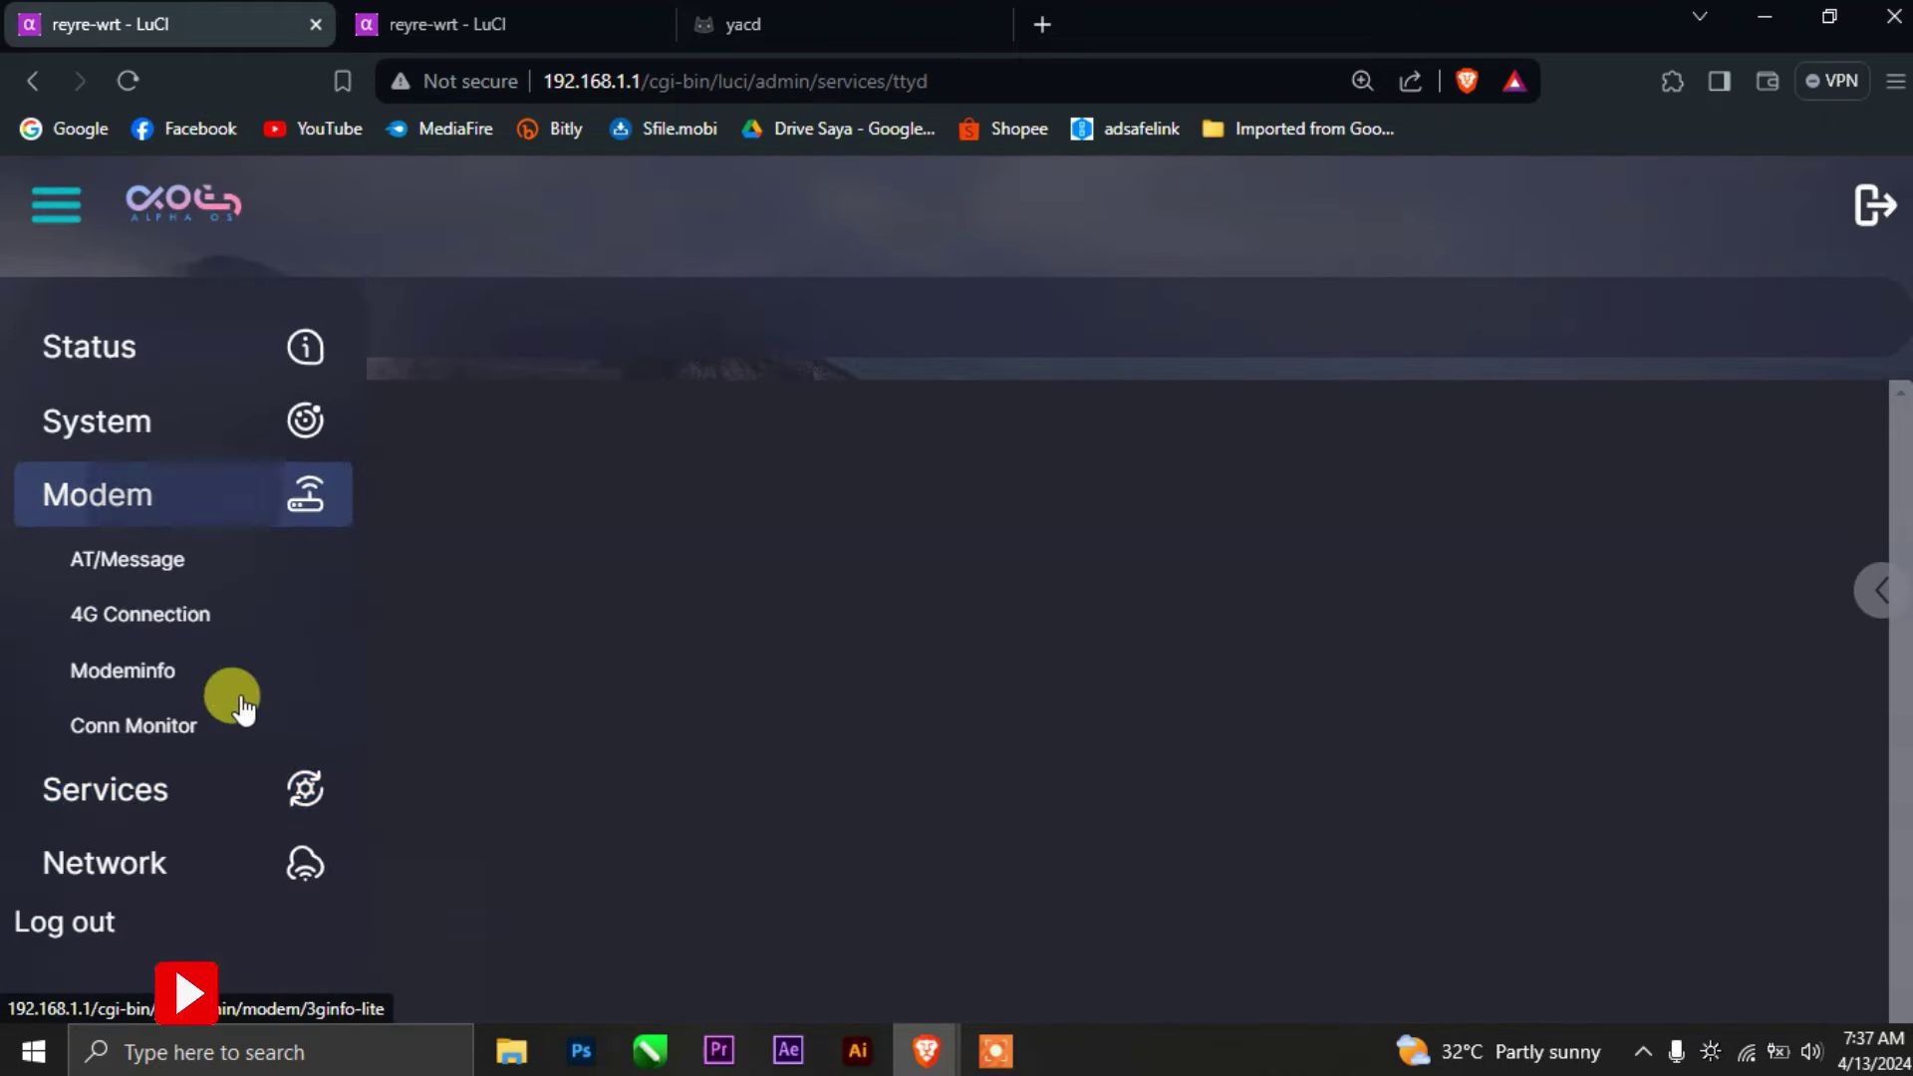
click(176, 725)
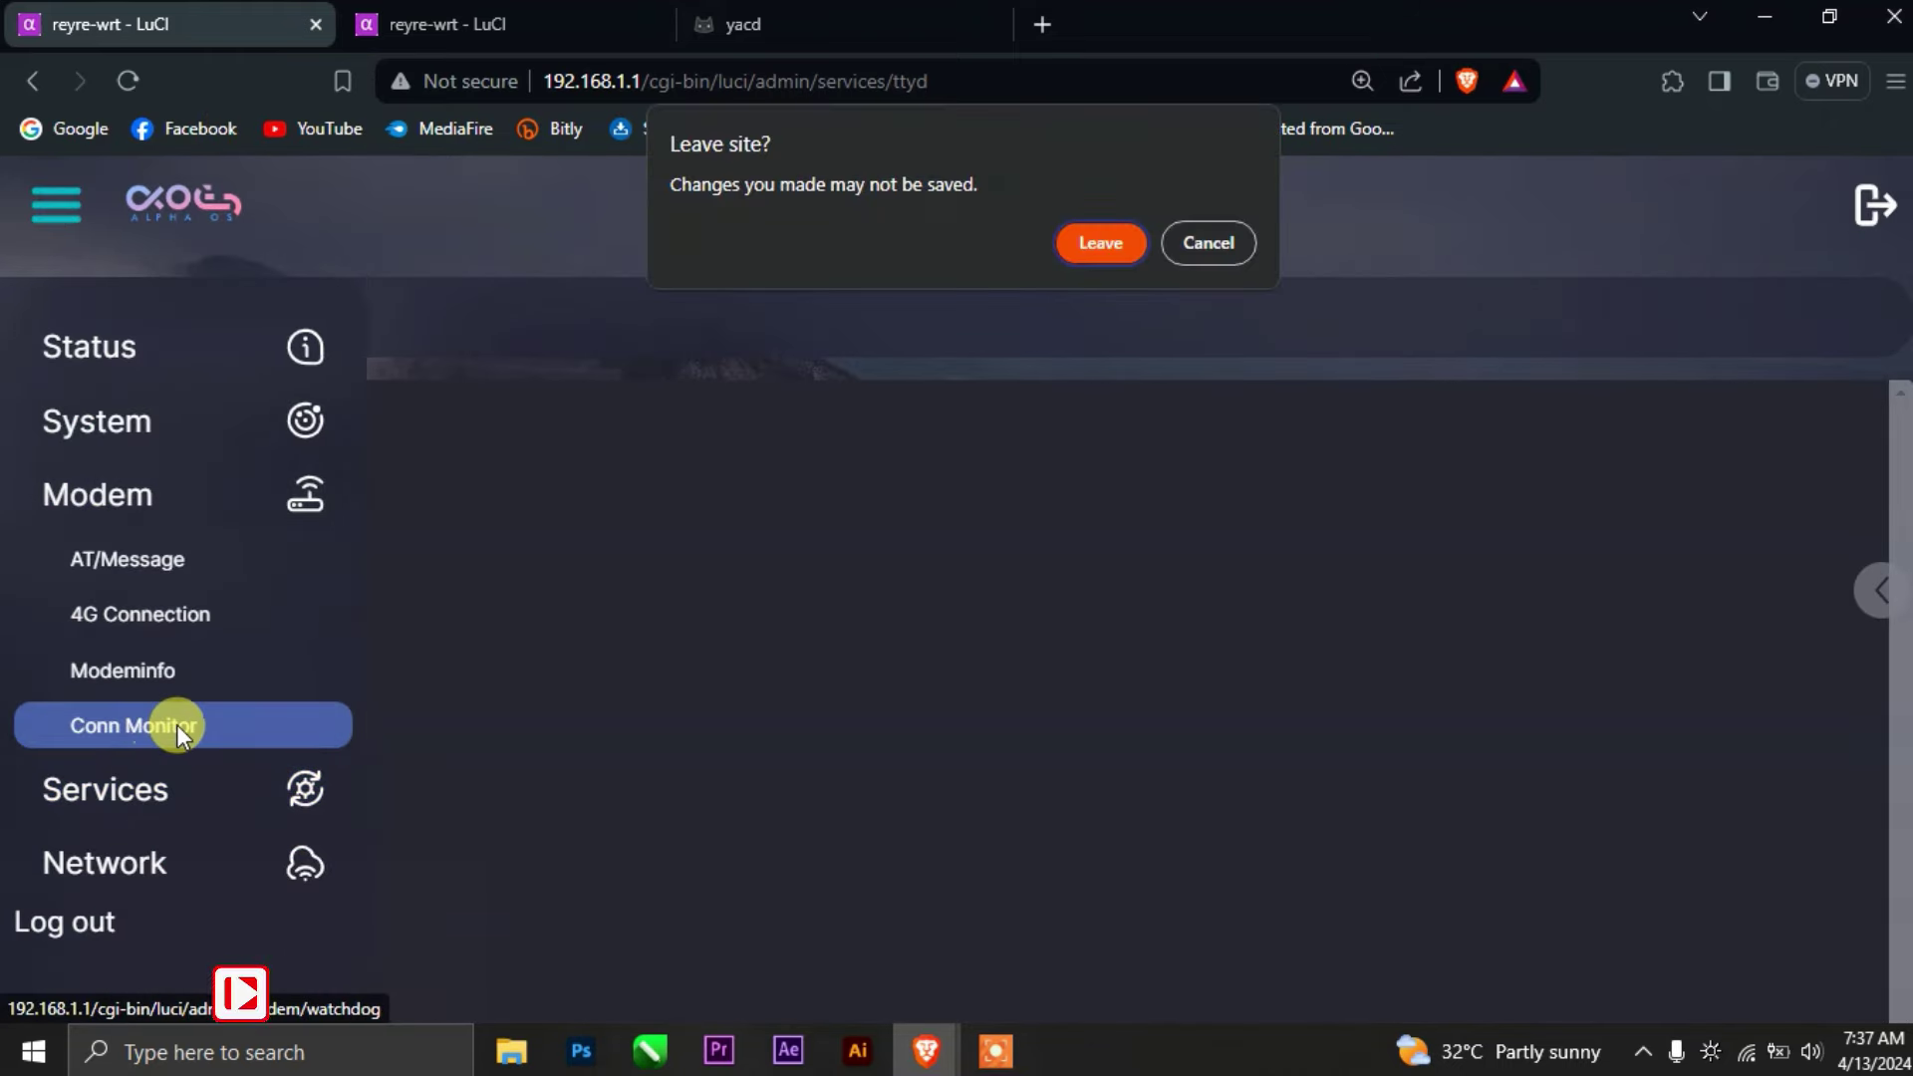
click(1096, 267)
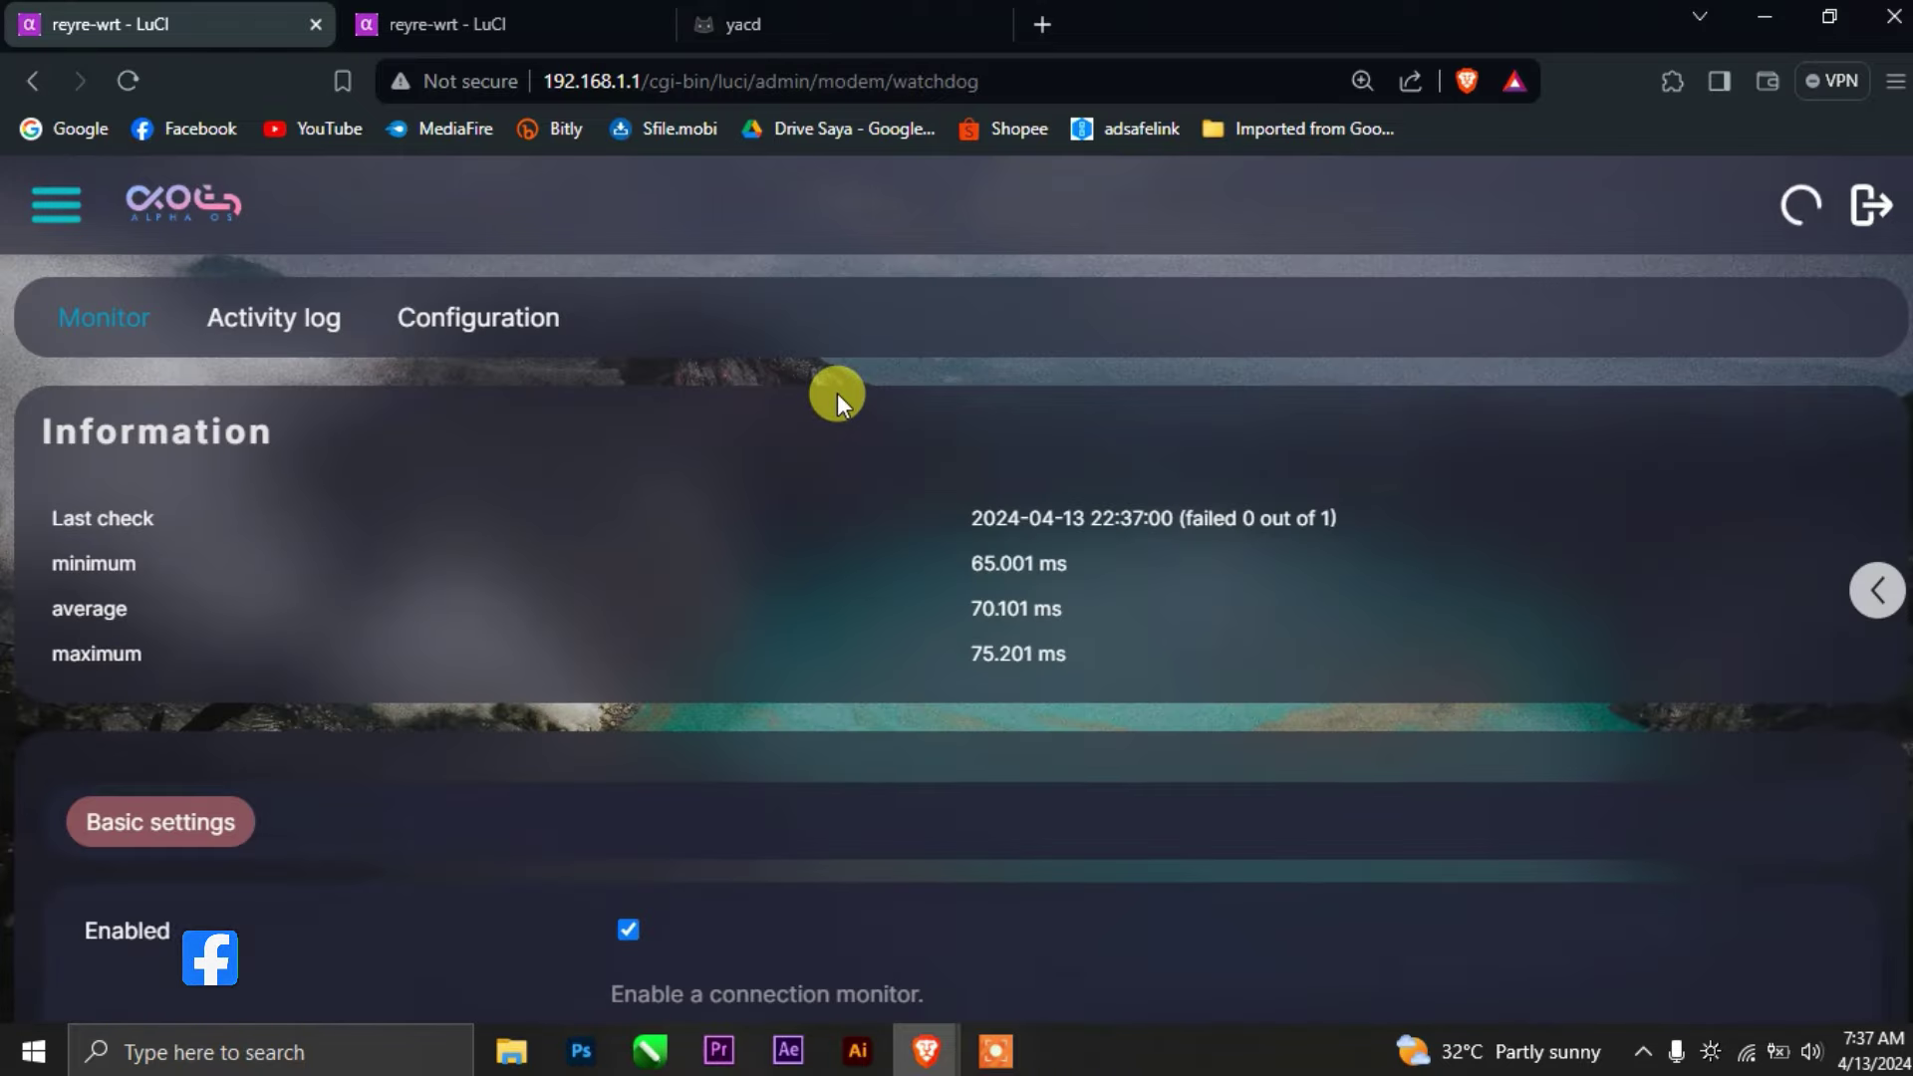
key(ctrl+minus)
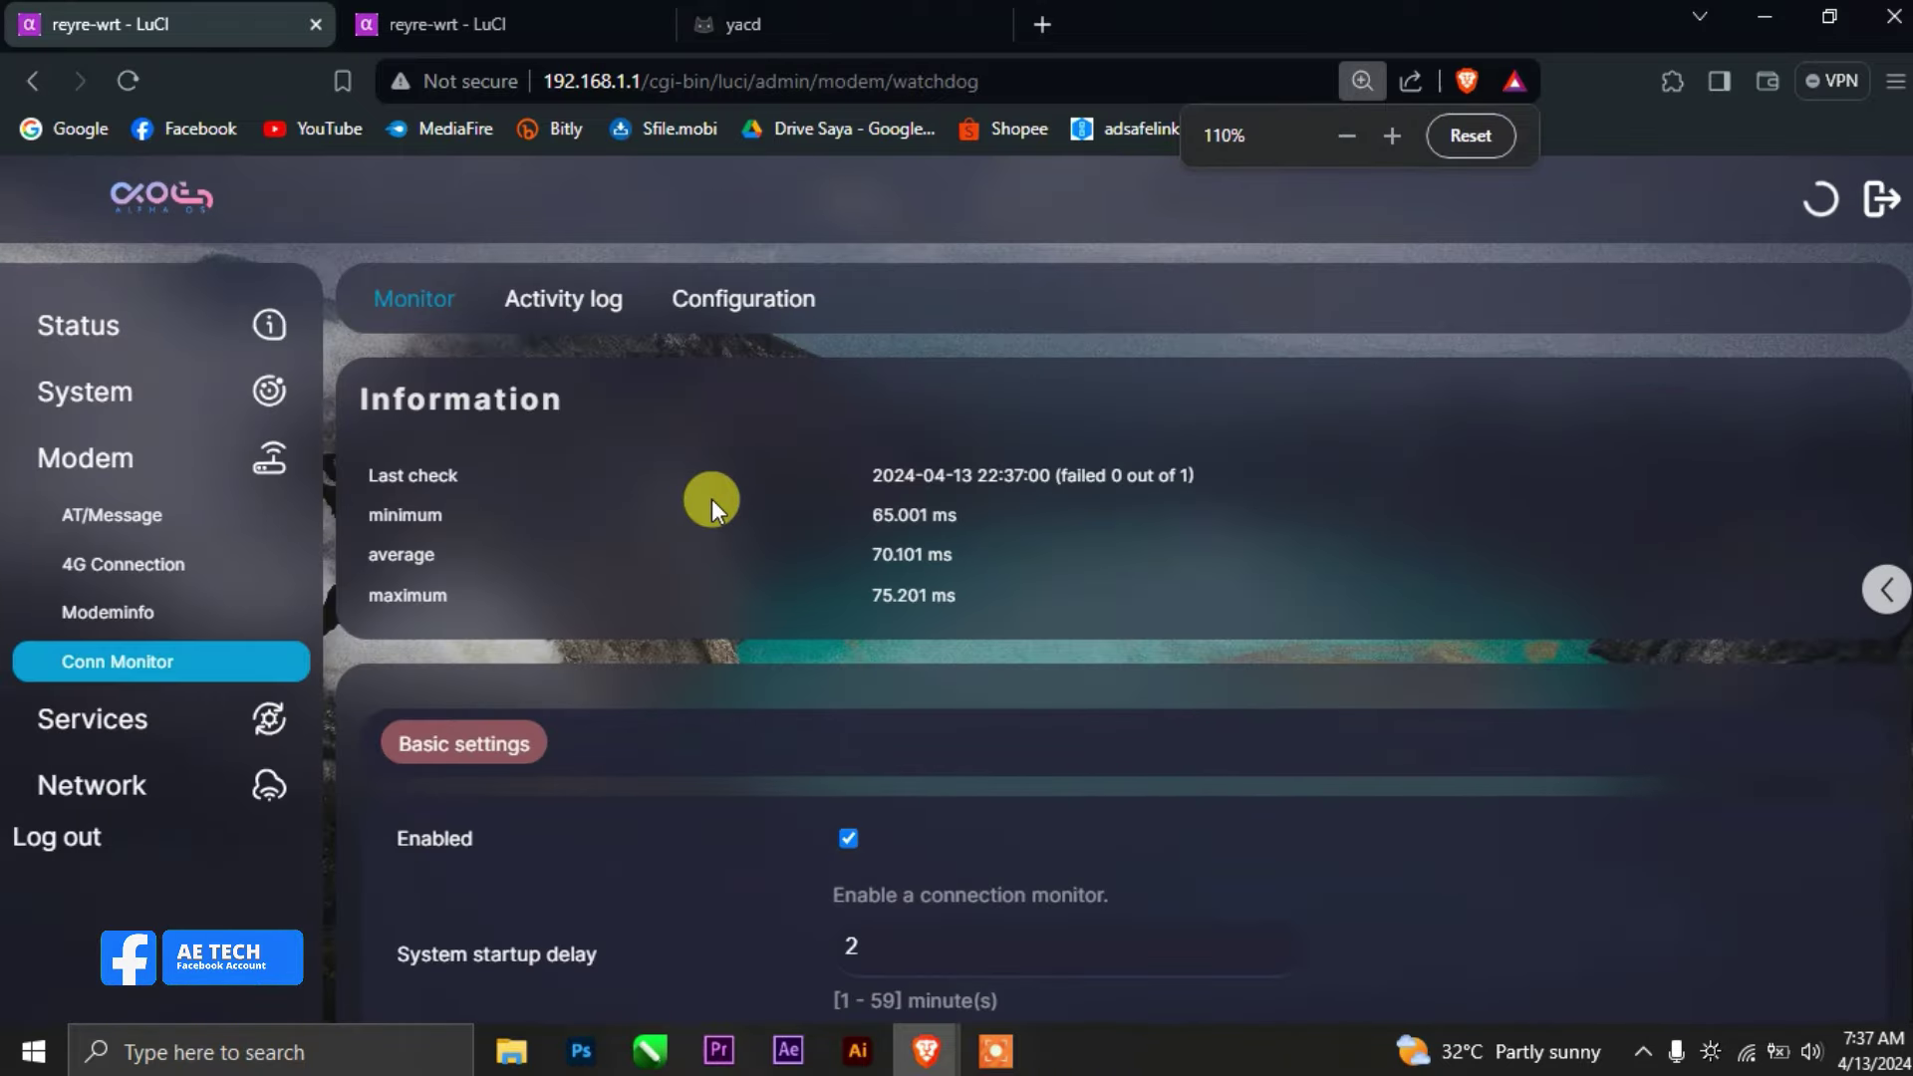